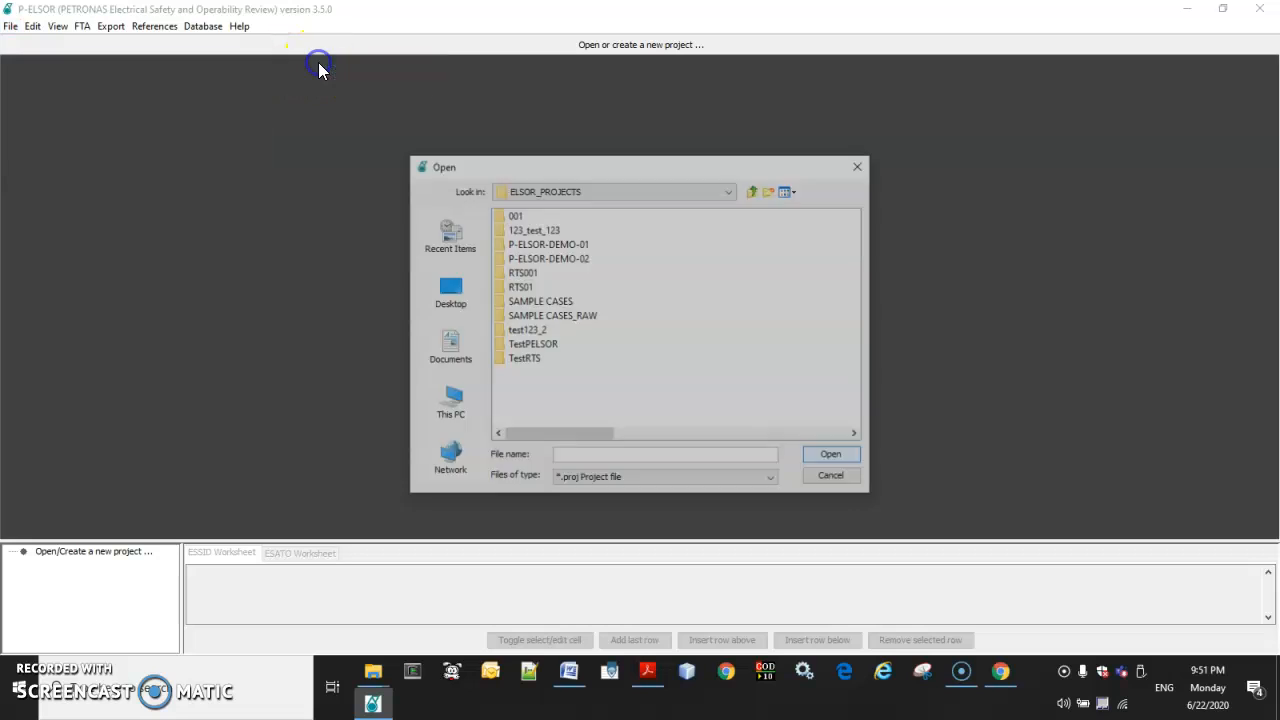
Open the saved project from the P-ELSOR-DEMO-01 folder and let its drawings load
left_click(547, 248)
left_click(840, 456)
double_click(530, 258)
left_click(556, 266)
left_click(560, 285)
left_click(644, 406)
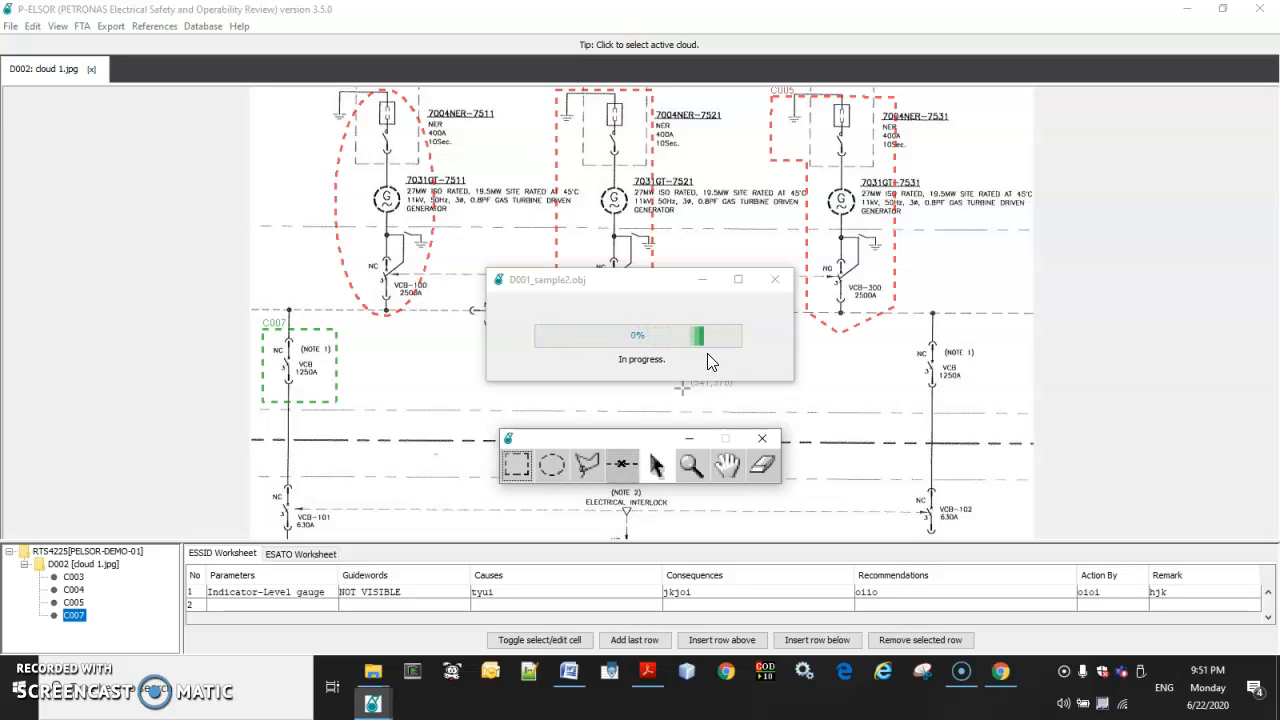
left_click(140, 490)
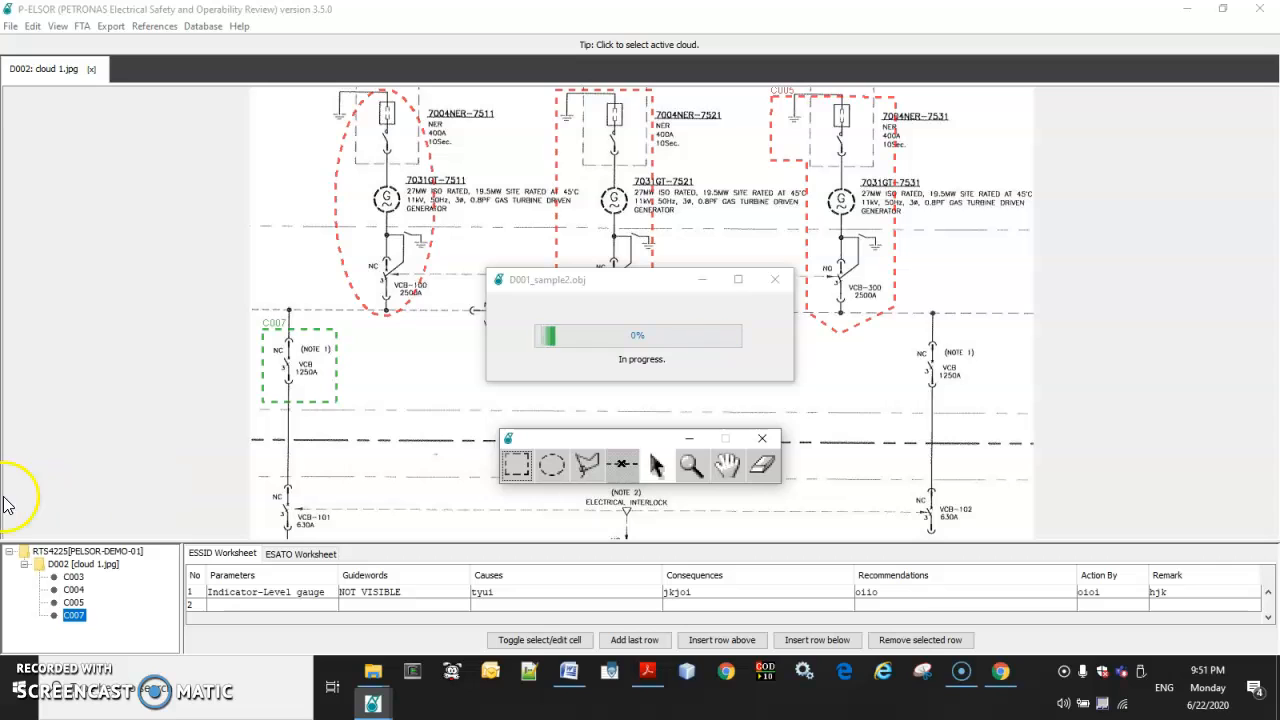
left_click(83, 497)
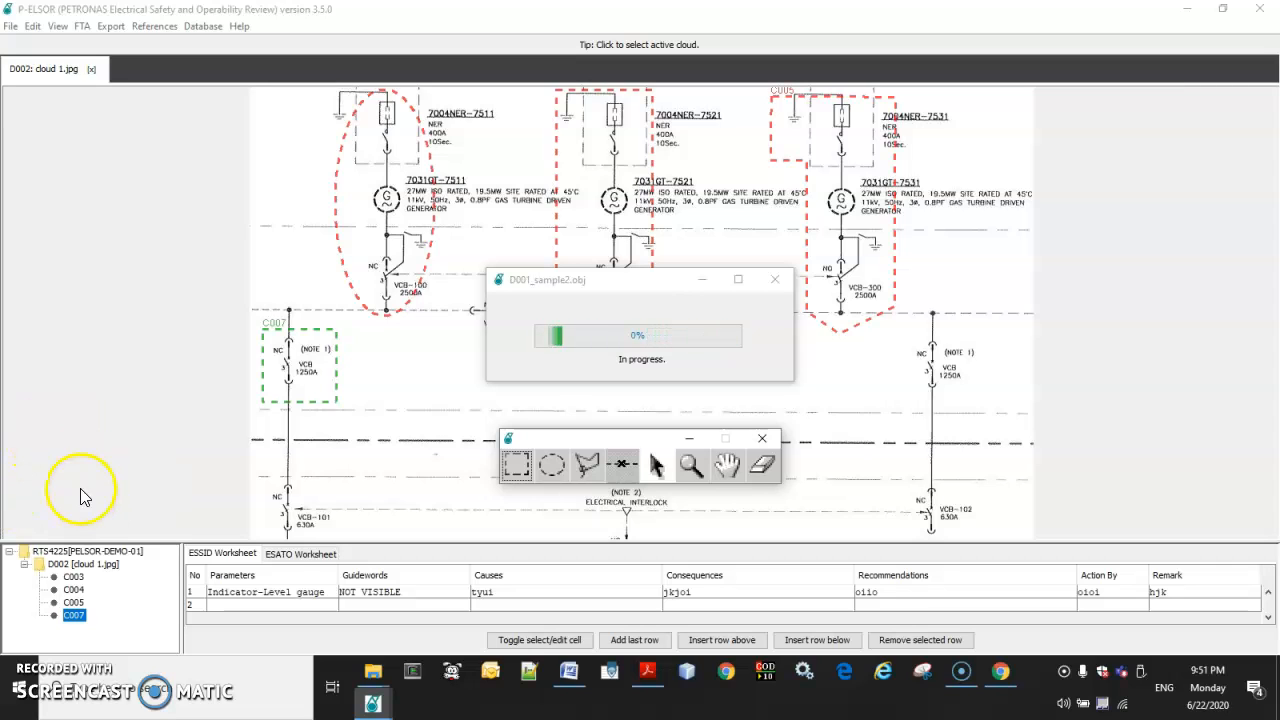
View the D001 sample2.pdf and D002 cloud 1.jpg drawings alternately, finishing on D002
double_click(57, 563)
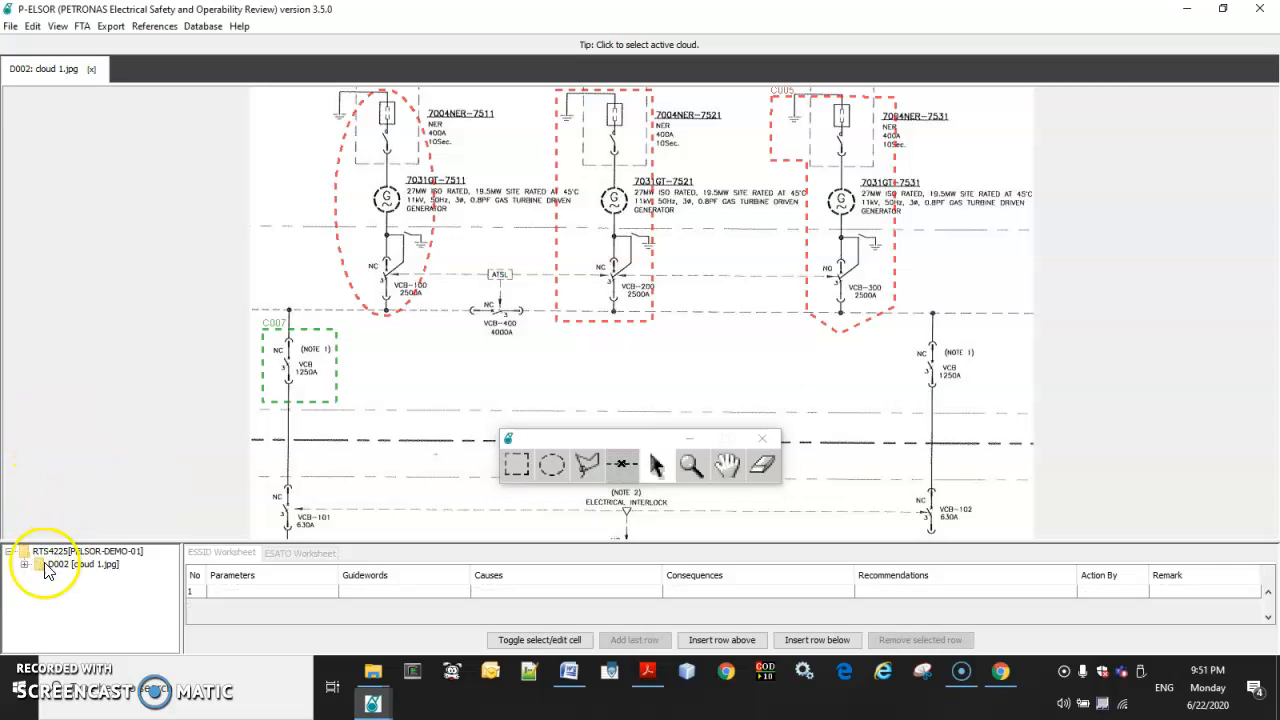
left_click(25, 565)
left_click(58, 575)
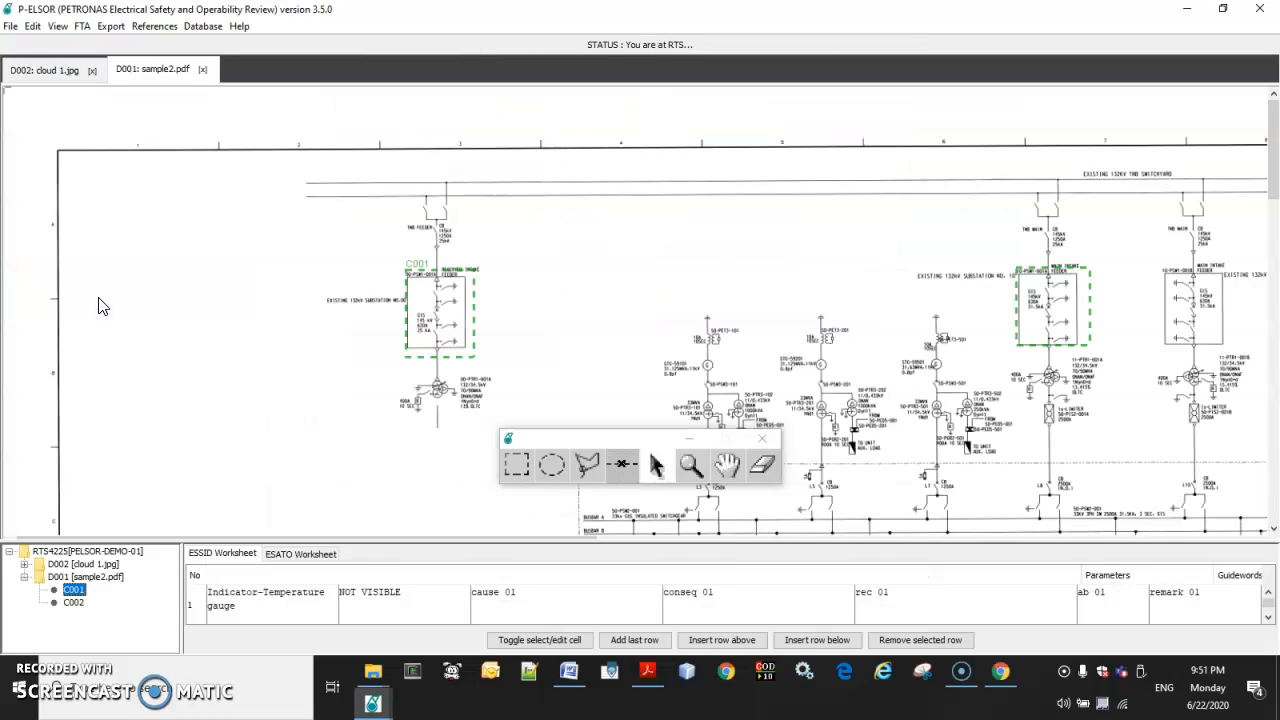
left_click(46, 69)
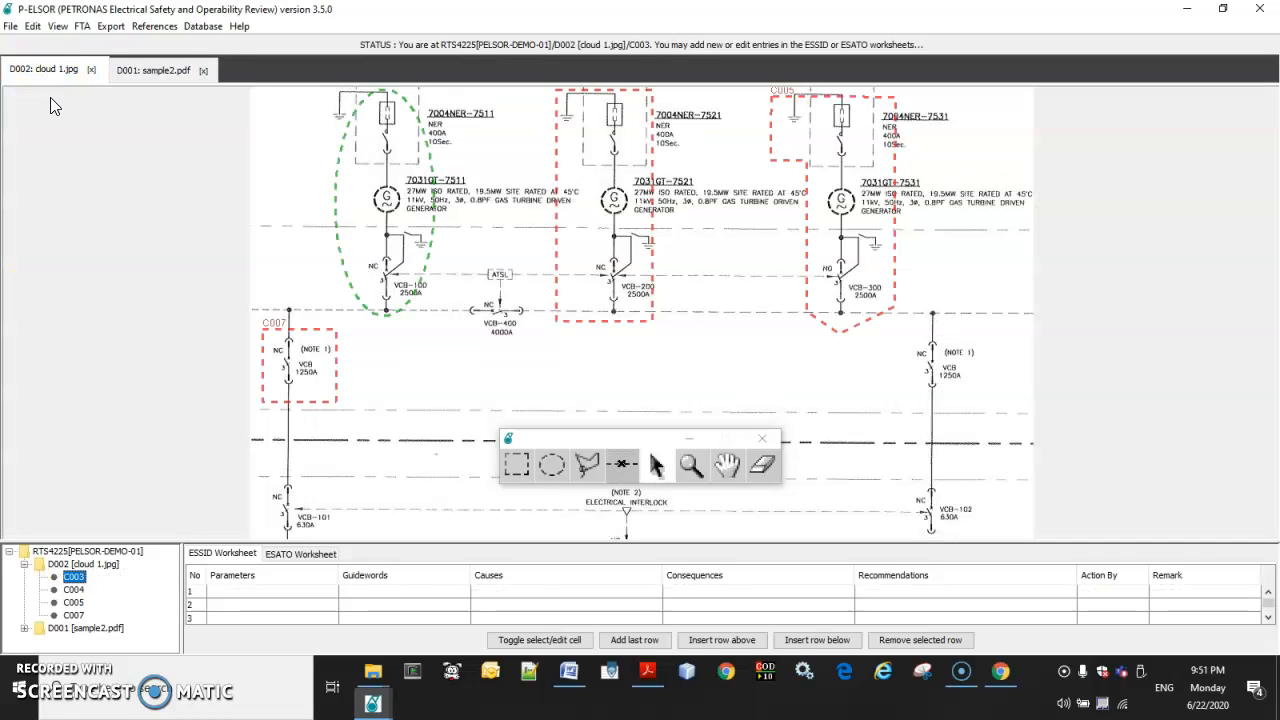
left_click(152, 70)
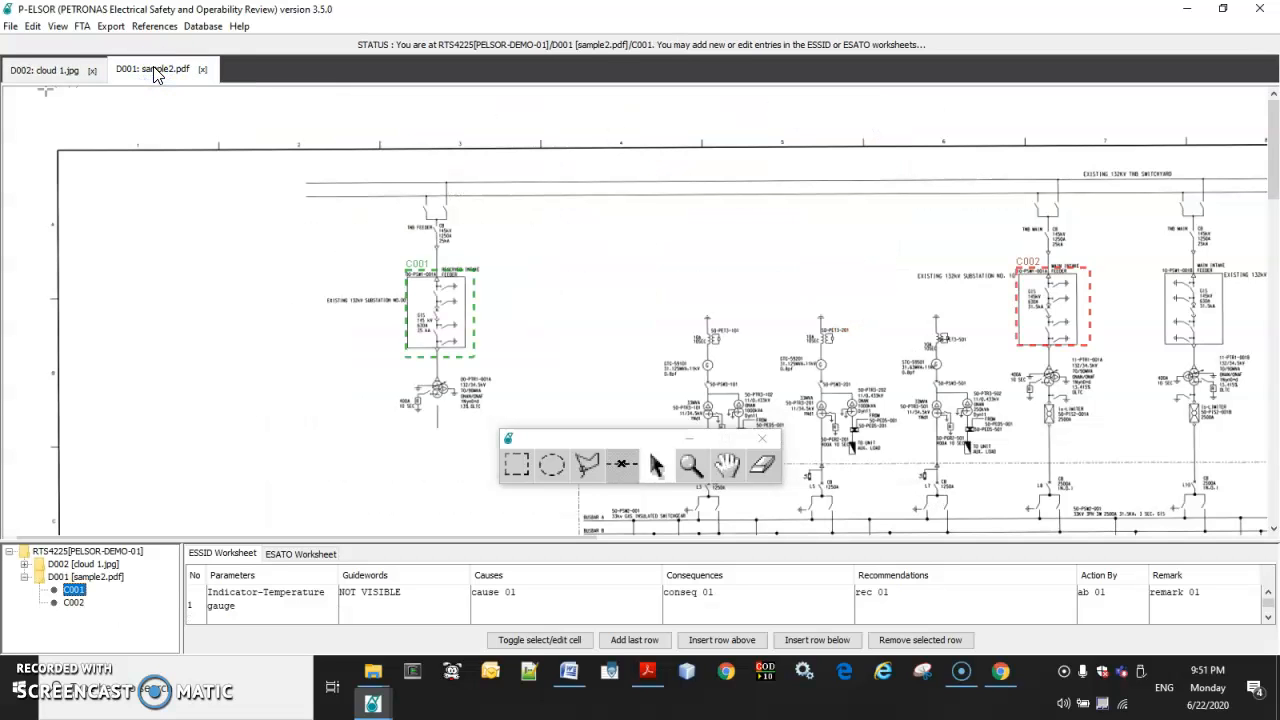
left_click(44, 70)
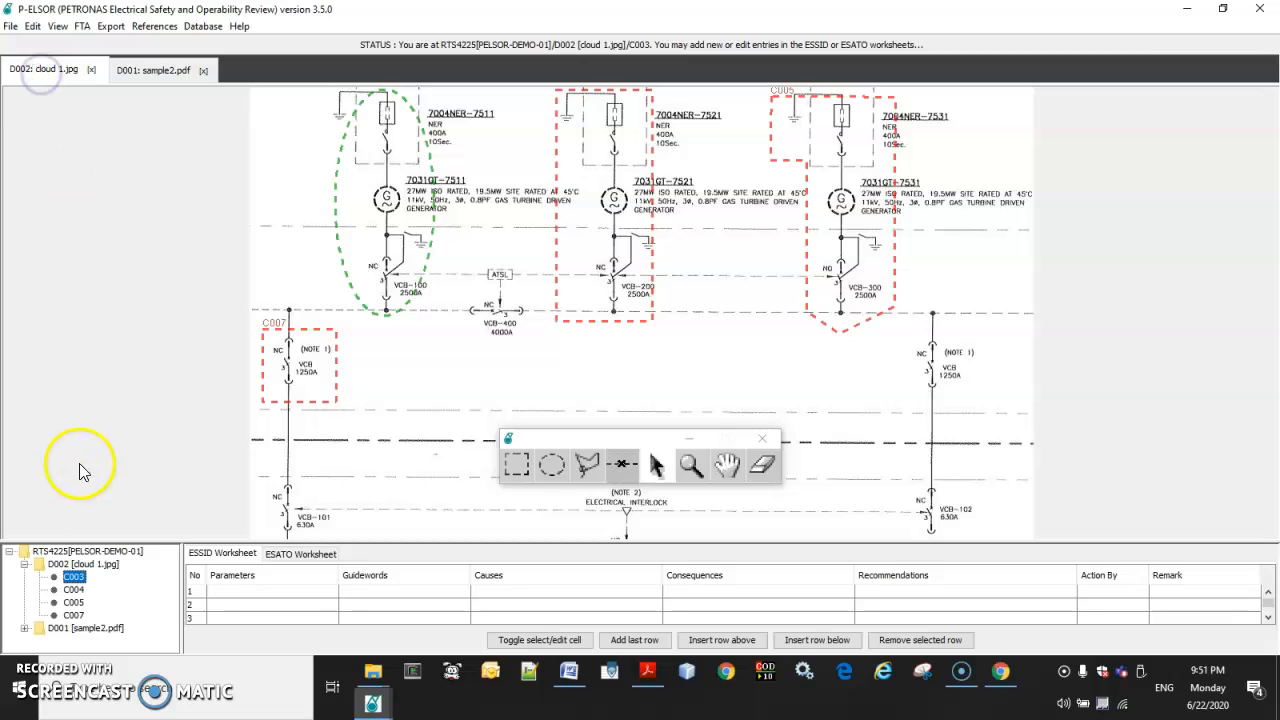
Go through the D002 clouds in the project tree, viewing C003, C004, C007 and C005 and returning to C003
left_click(74, 578)
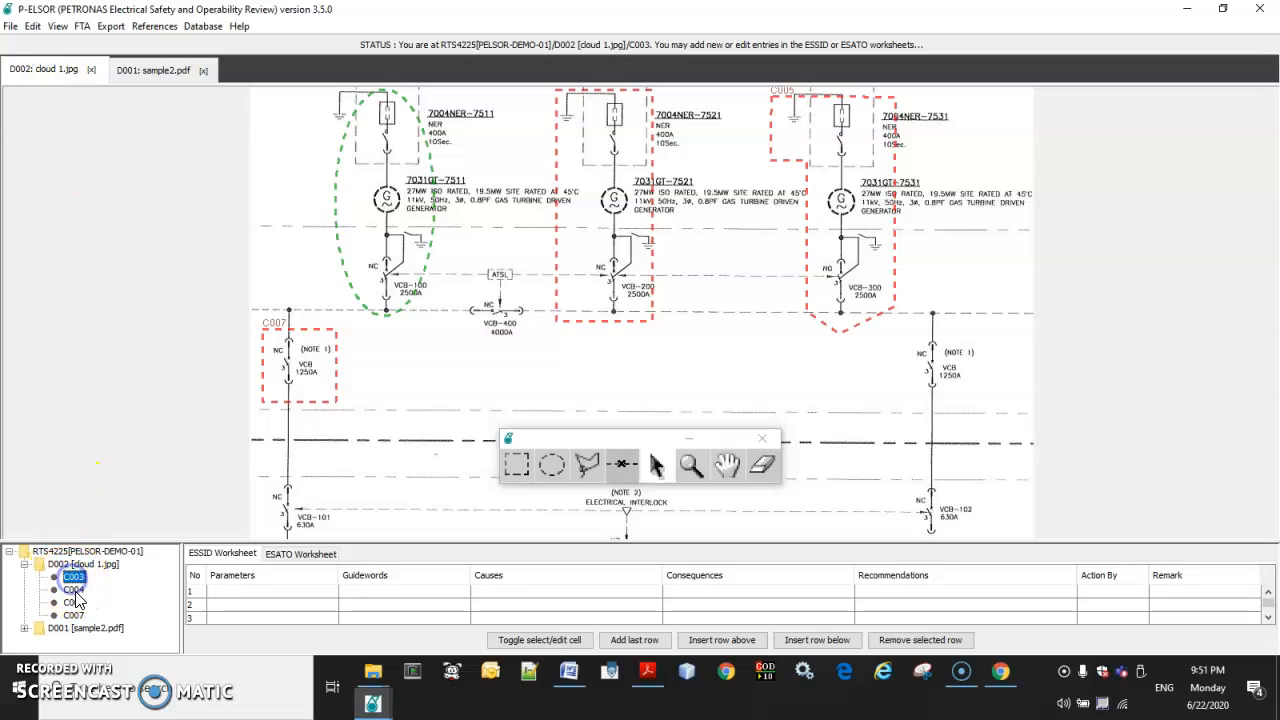
left_click(74, 590)
left_click(75, 614)
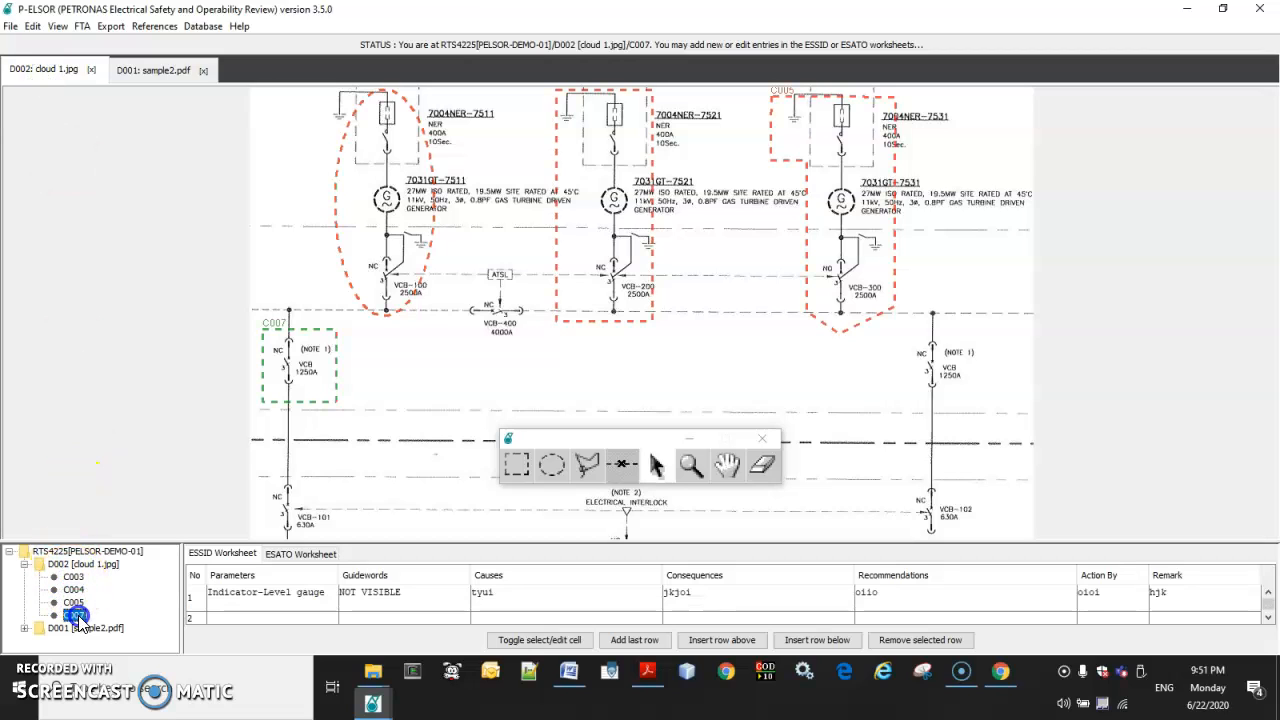
left_click(24, 628)
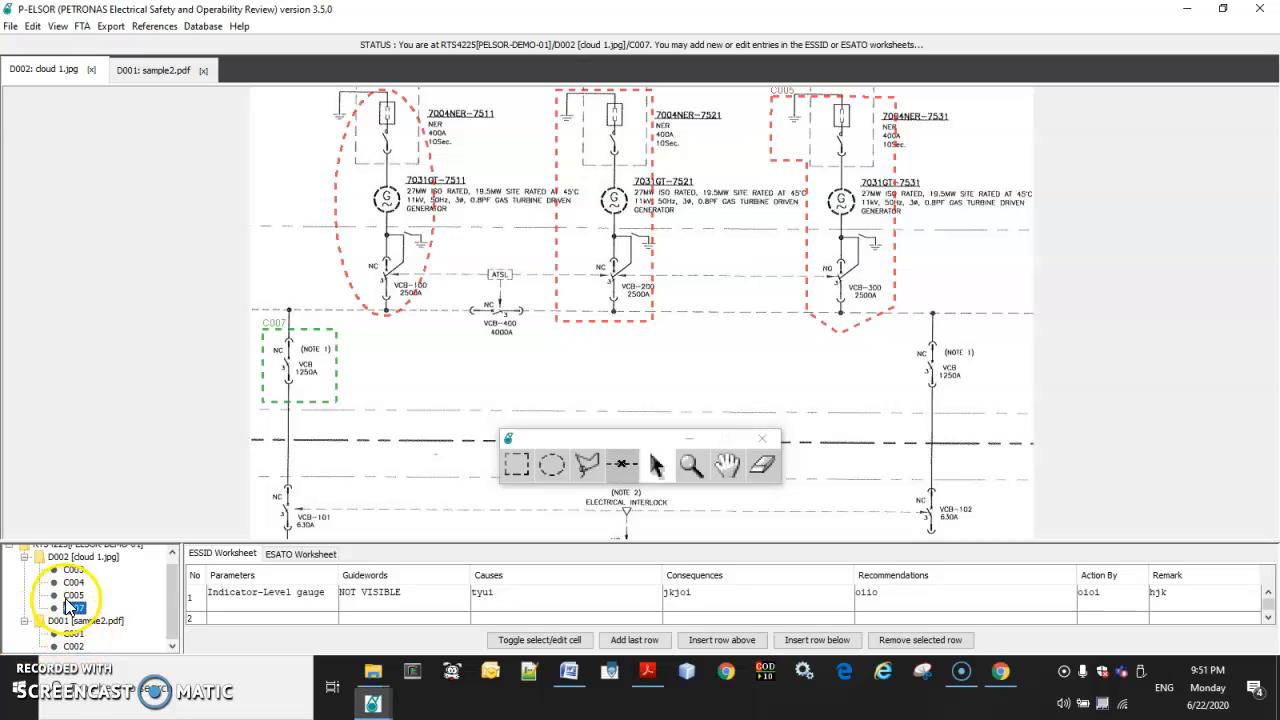
left_click(73, 592)
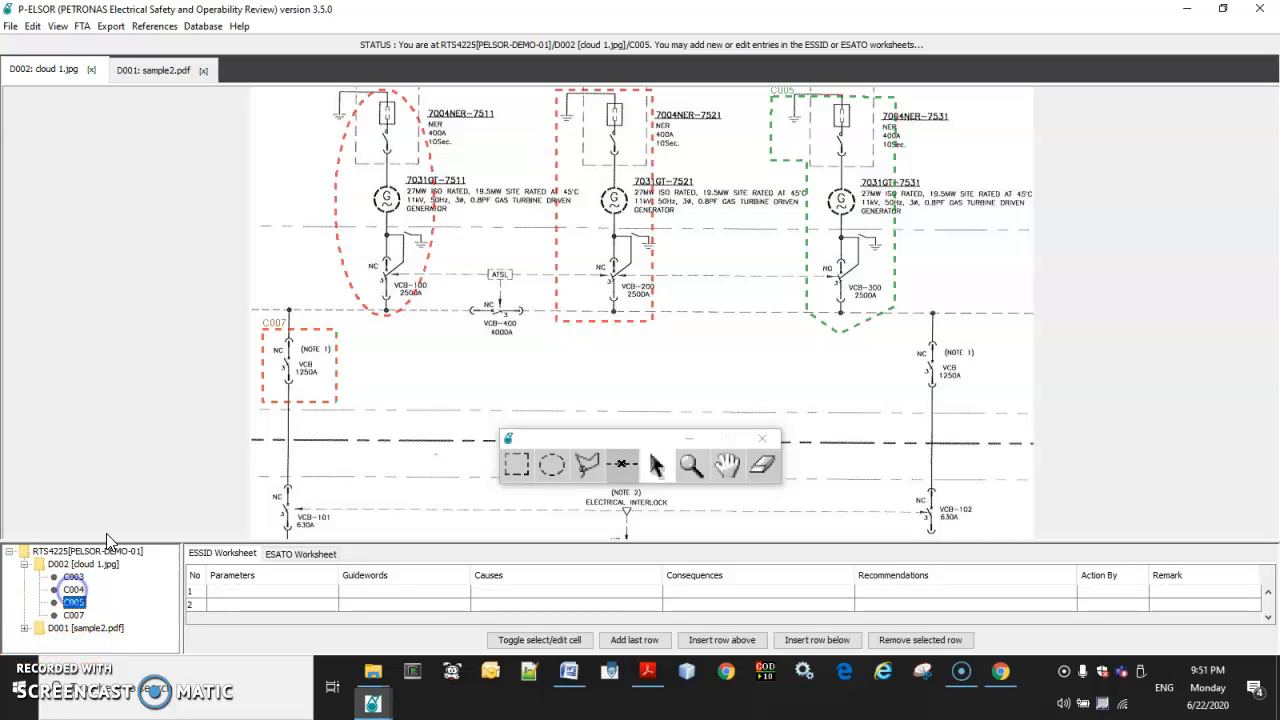
left_click(73, 577)
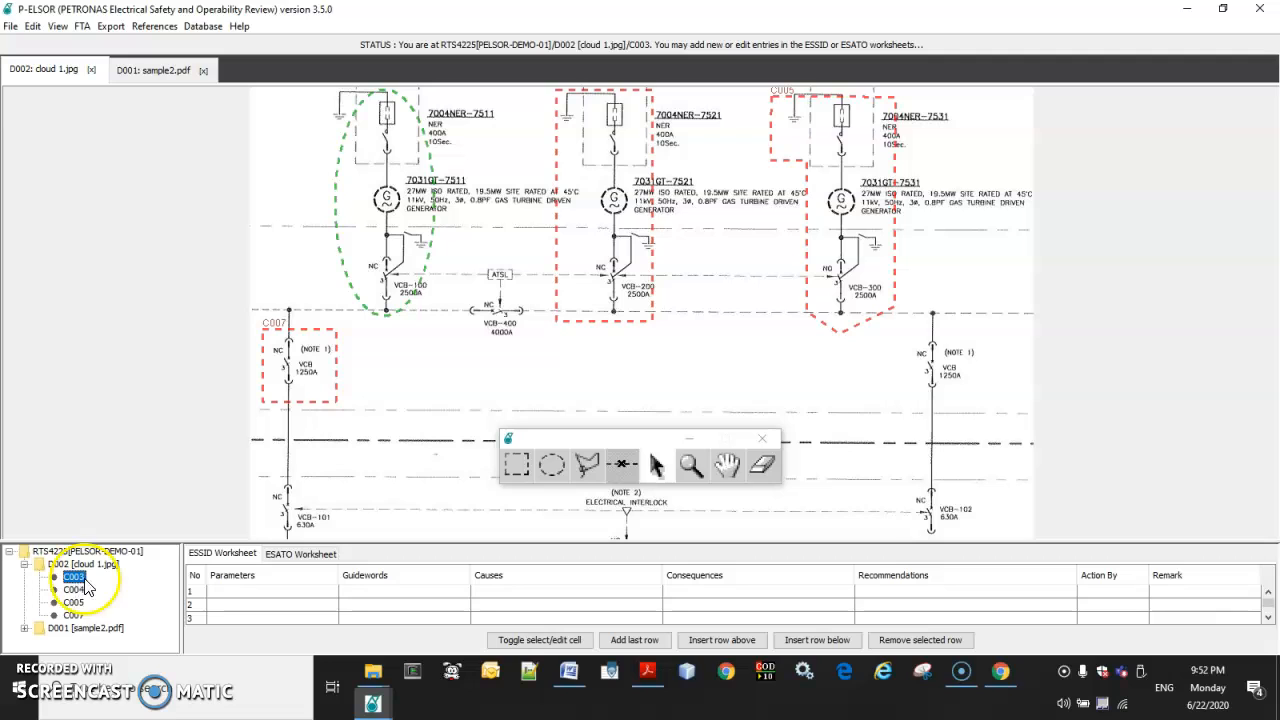
Toggle the cloud fill on for the drawing and enlarge the worksheet area beneath it
right_click(413, 373)
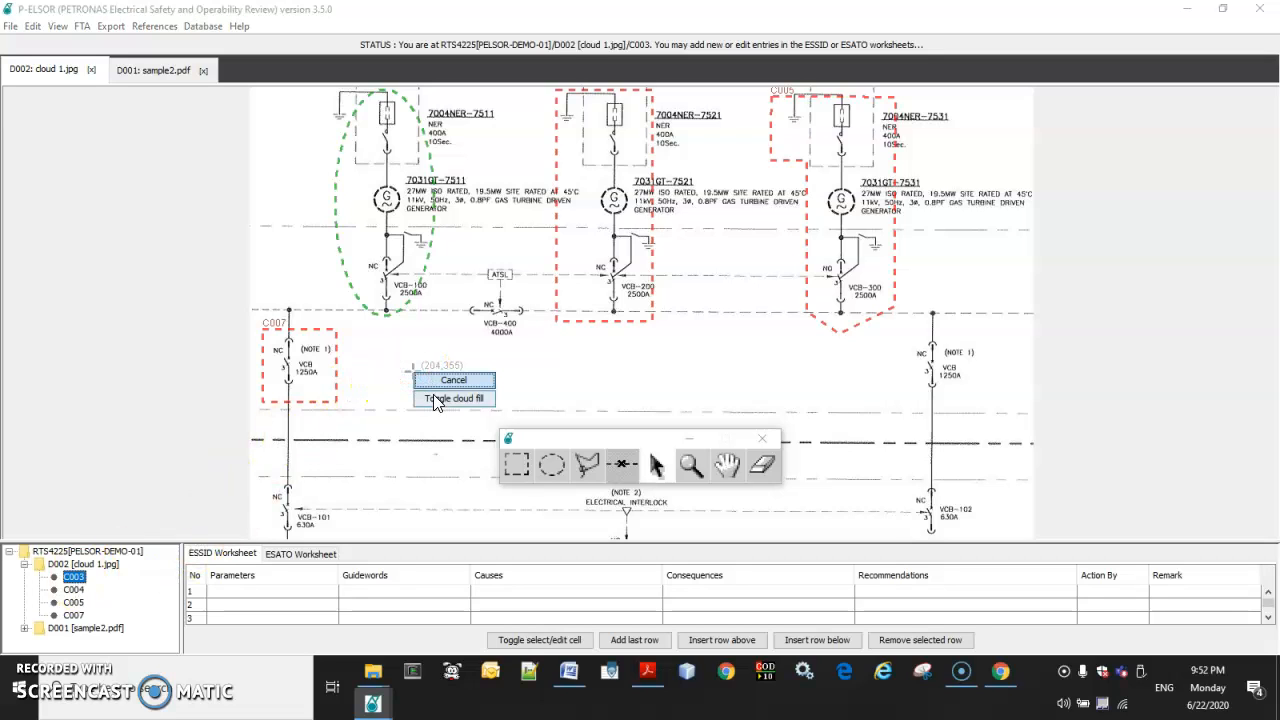
left_click(440, 398)
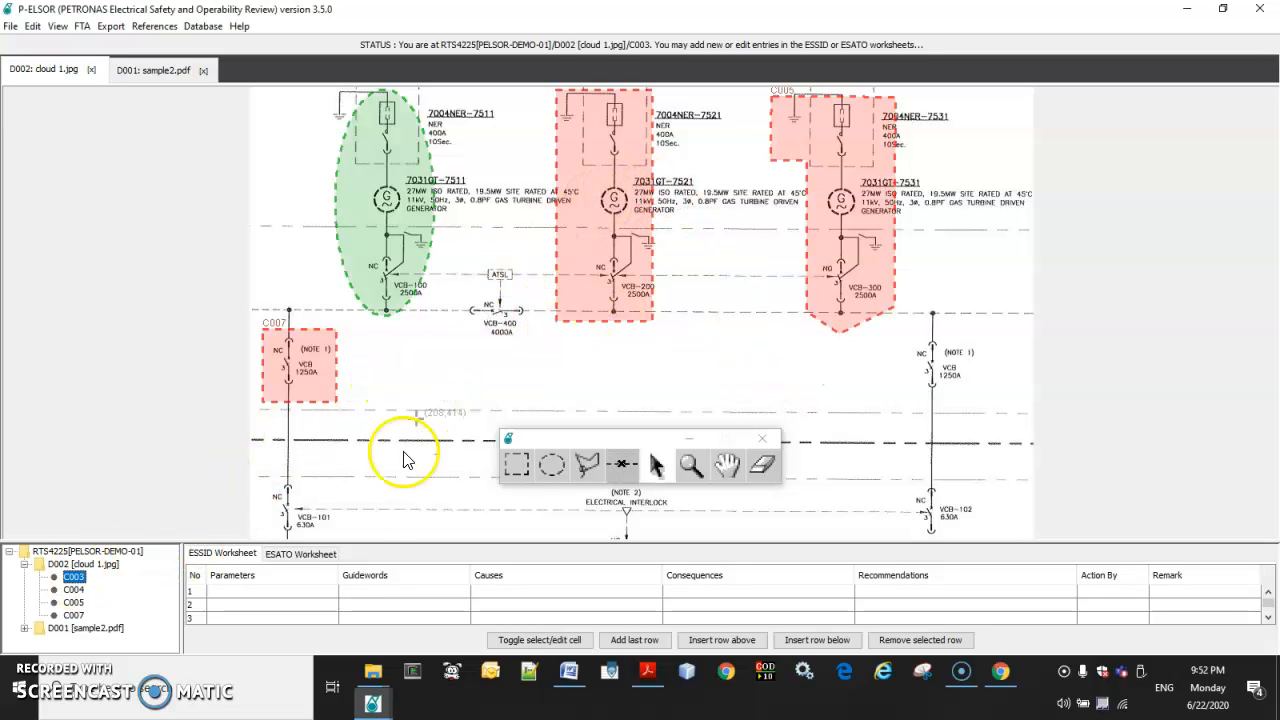
left_click_drag(373, 541, 383, 457)
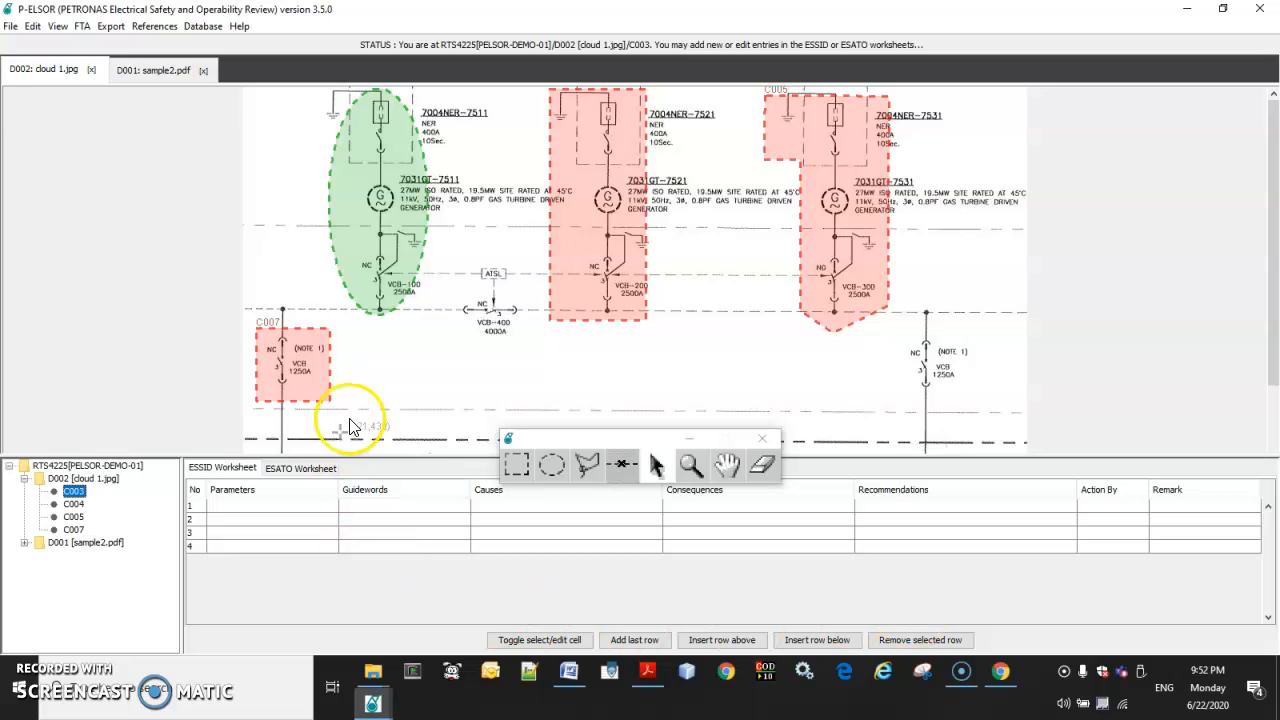
Select the clouds around generators 7031GT-7521 and 7031GT-7531 and cloud C007 directly on drawing D002
left_click(598, 188)
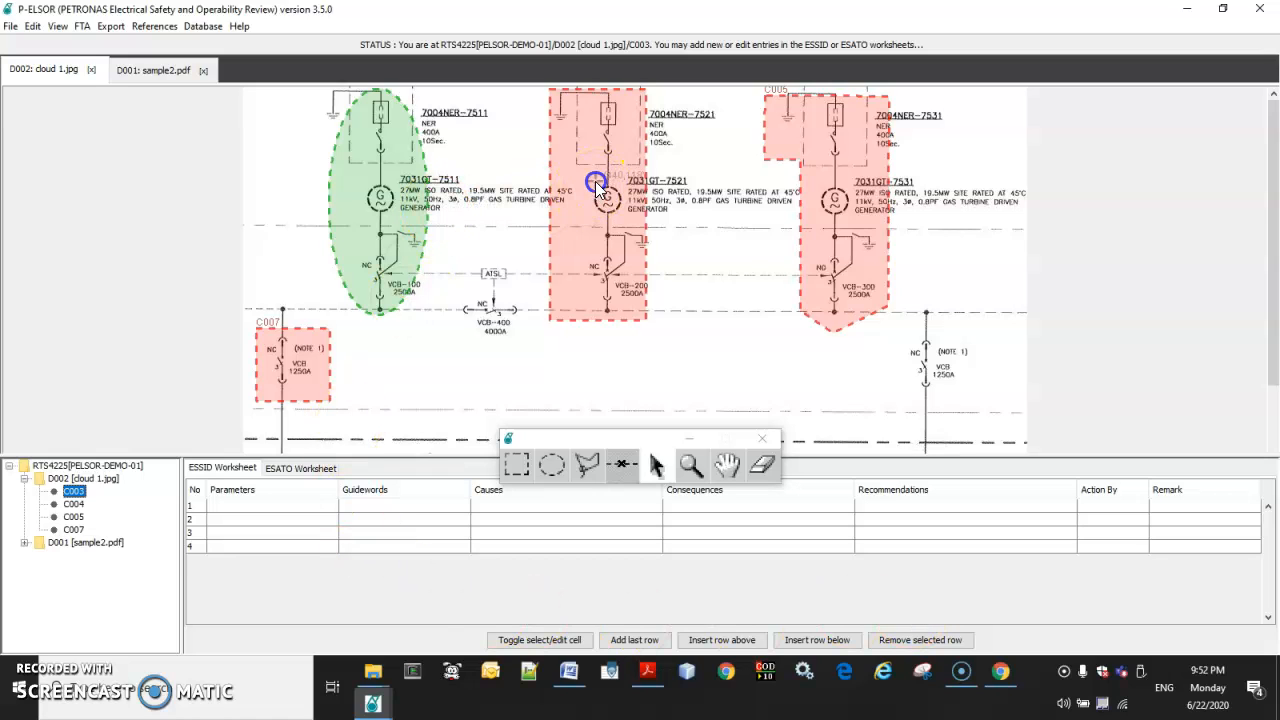
left_click(860, 196)
left_click(290, 365)
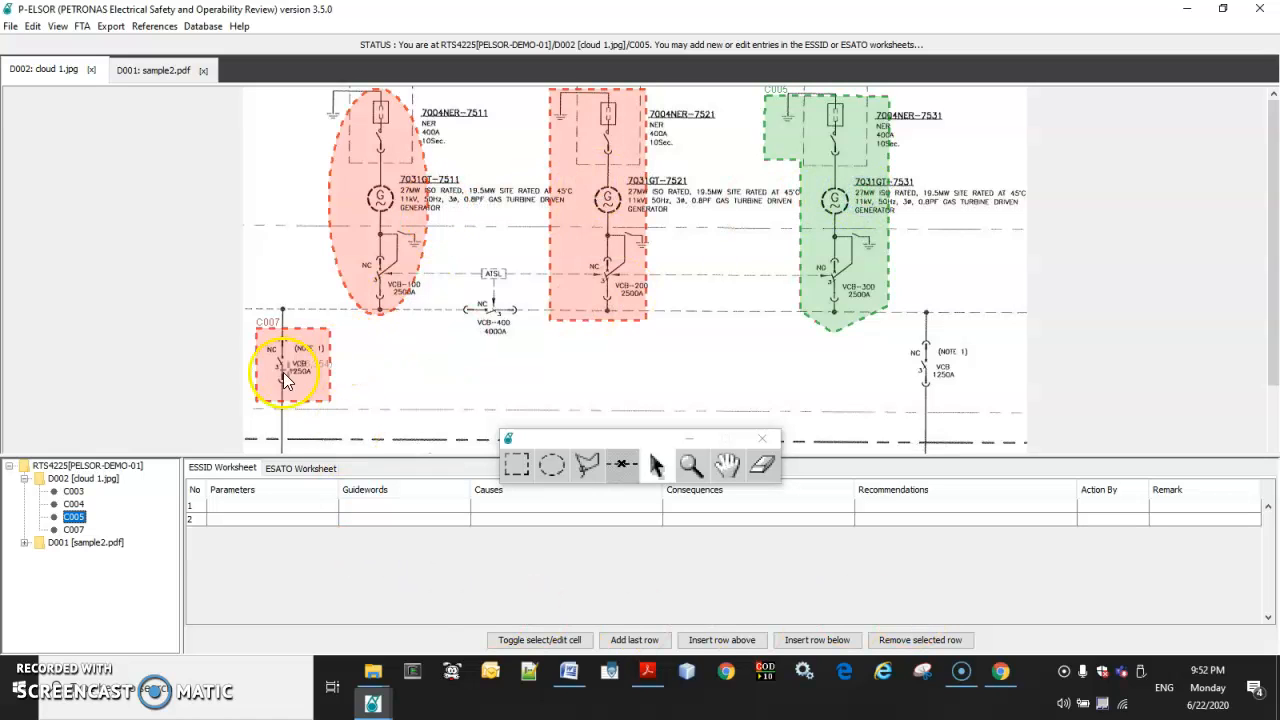
Show drawing D001 and activate cloud C002 on it, followed by cloud C001
left_click(24, 542)
left_click(70, 555)
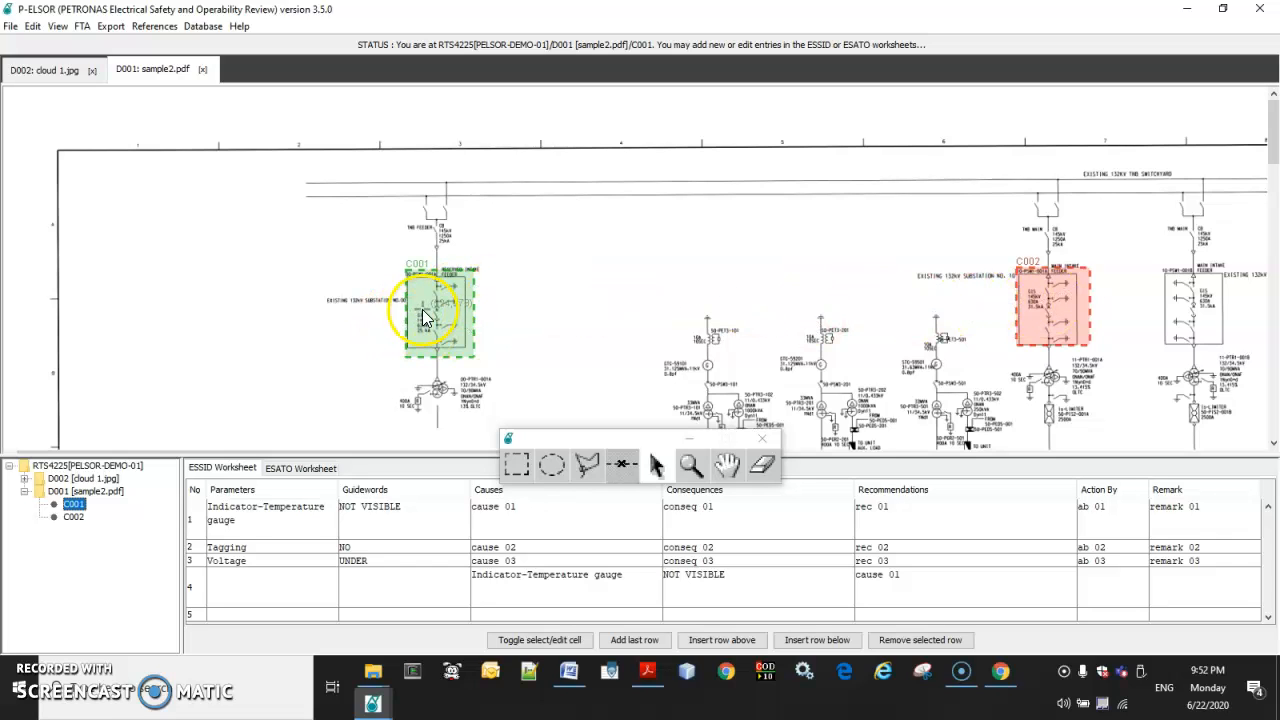
left_click(1042, 320)
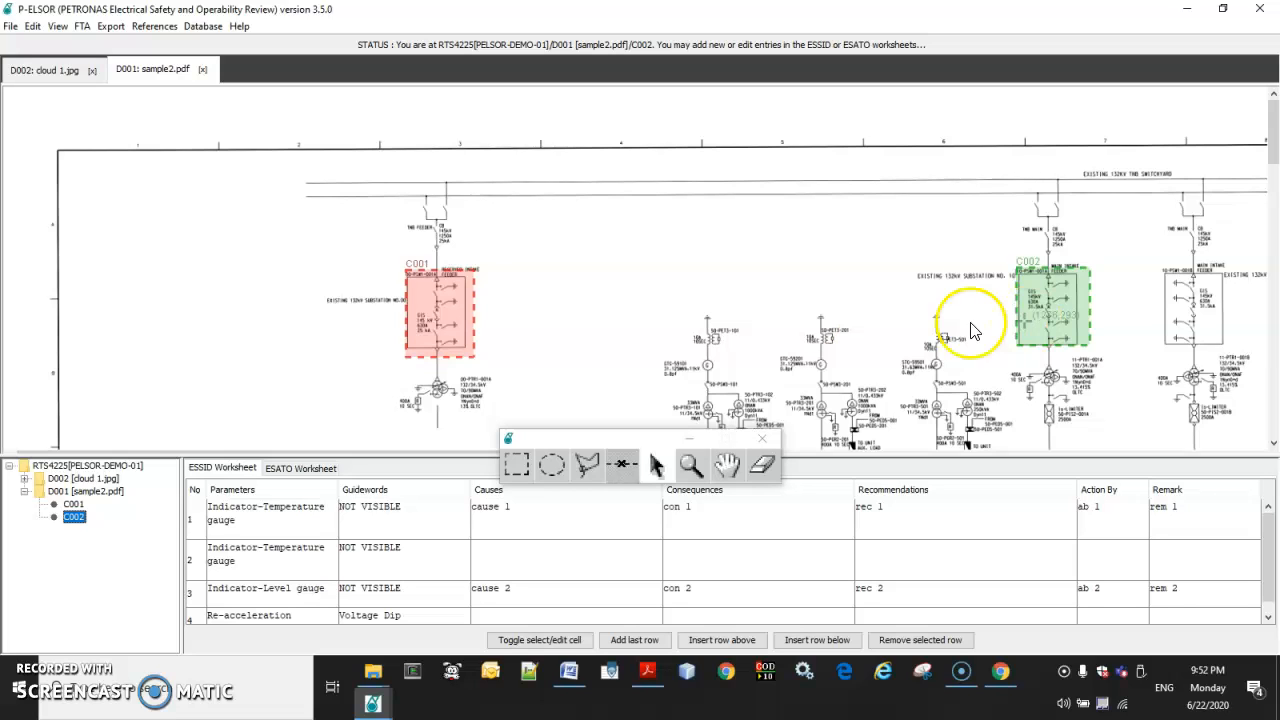
left_click(449, 299)
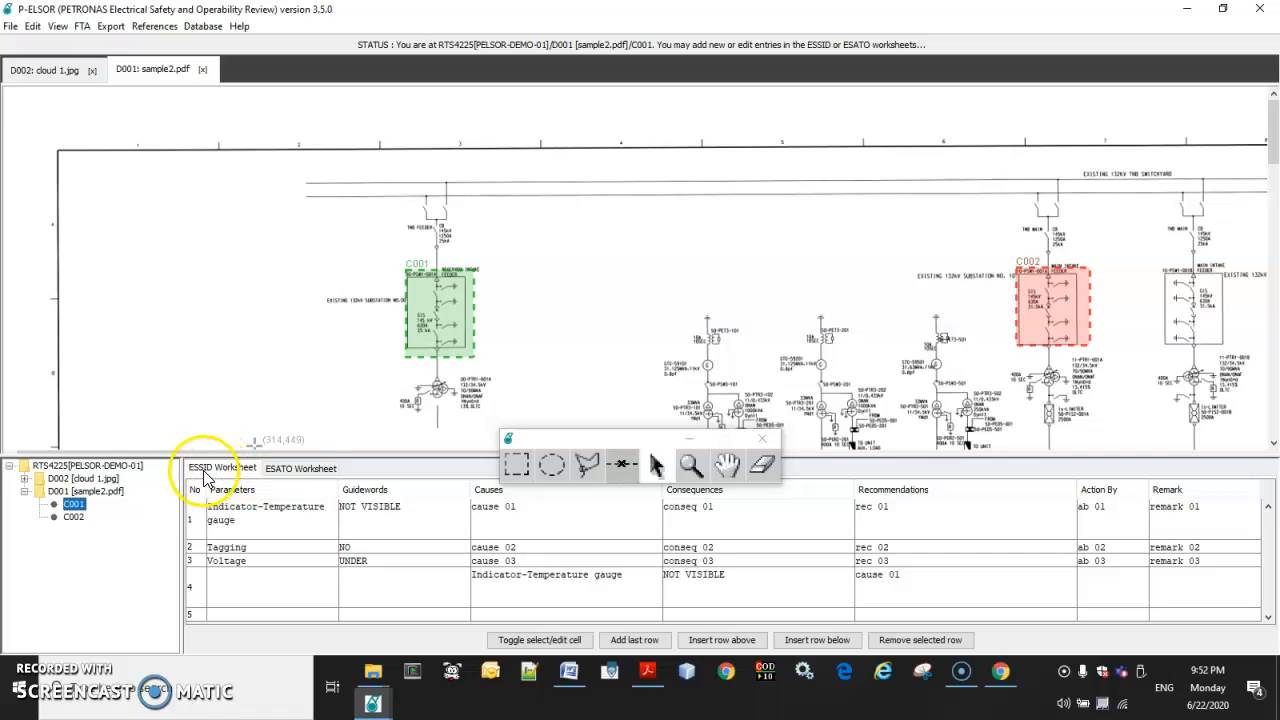
Compare the ESSID and ESATO worksheets of cloud C001, finishing on the ESSID worksheet
left_click(210, 473)
left_click(304, 474)
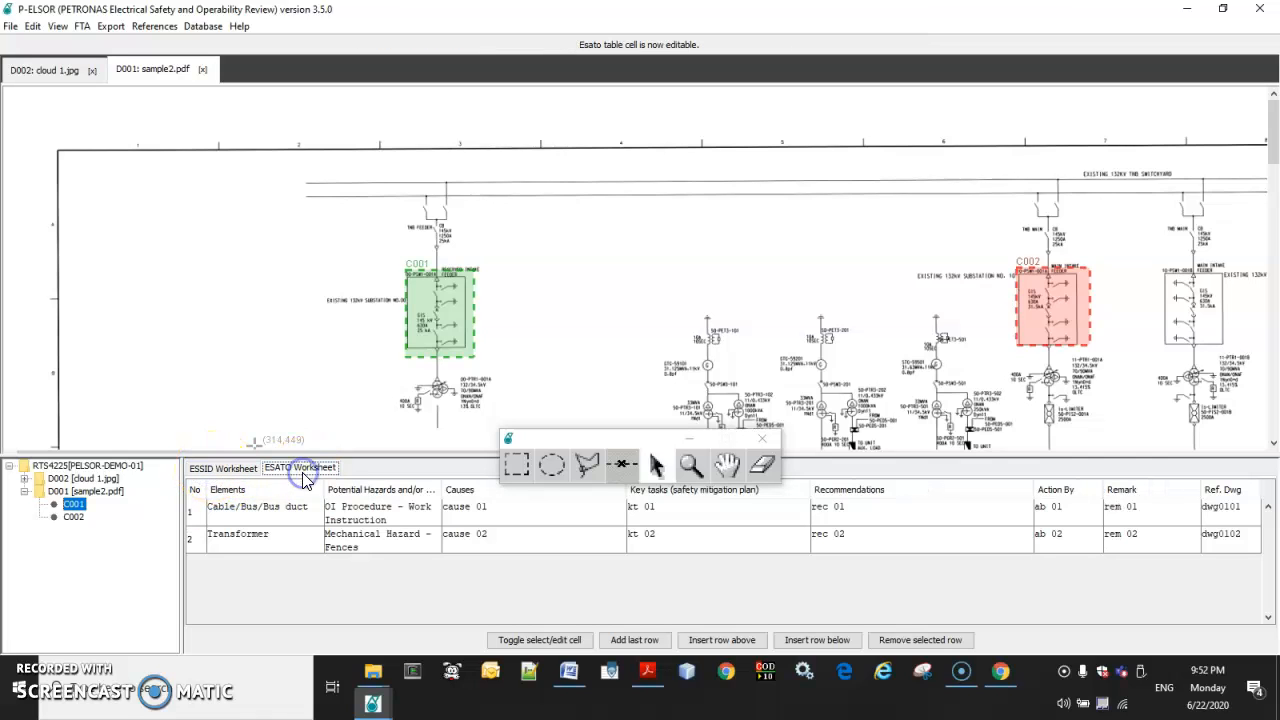
left_click(221, 470)
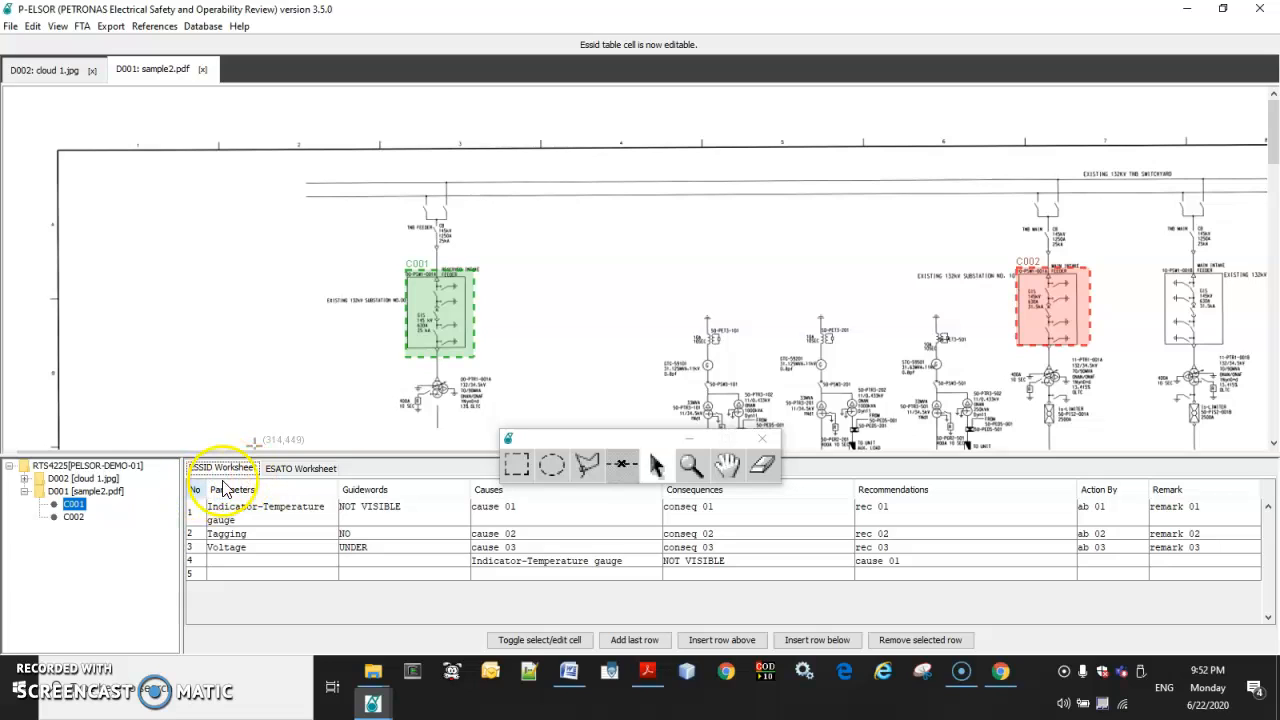
left_click(306, 469)
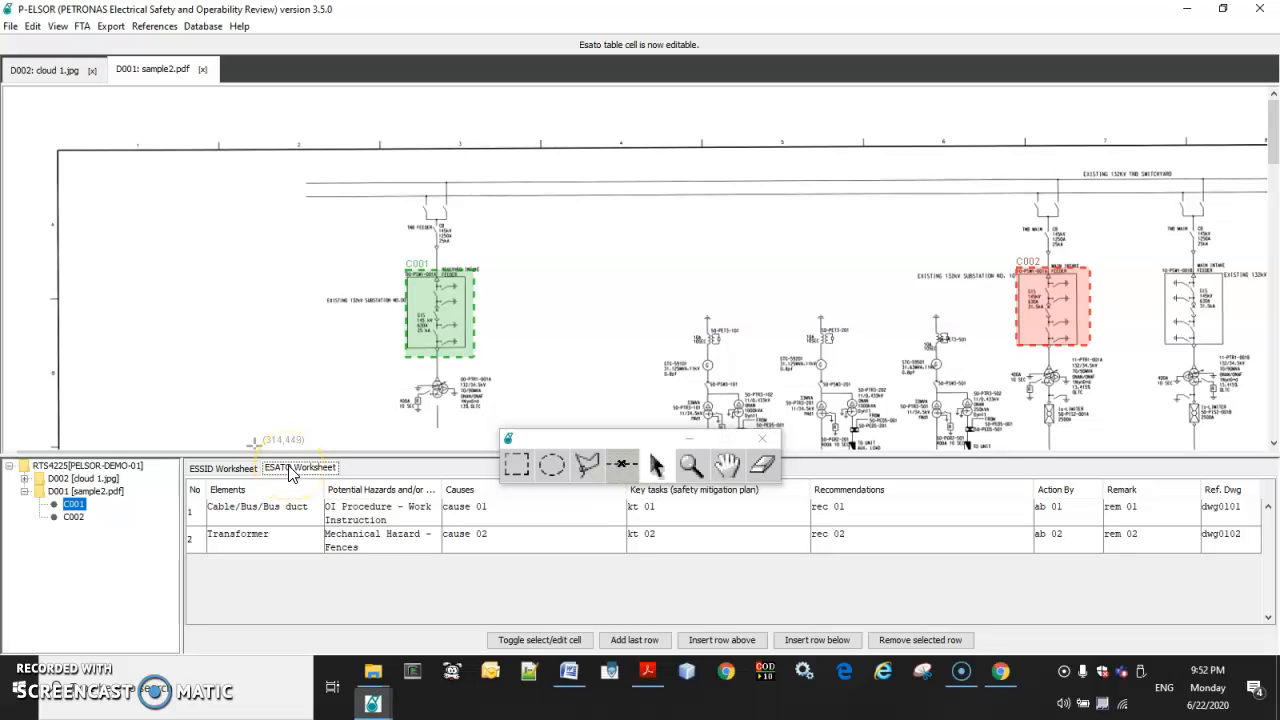
left_click(210, 468)
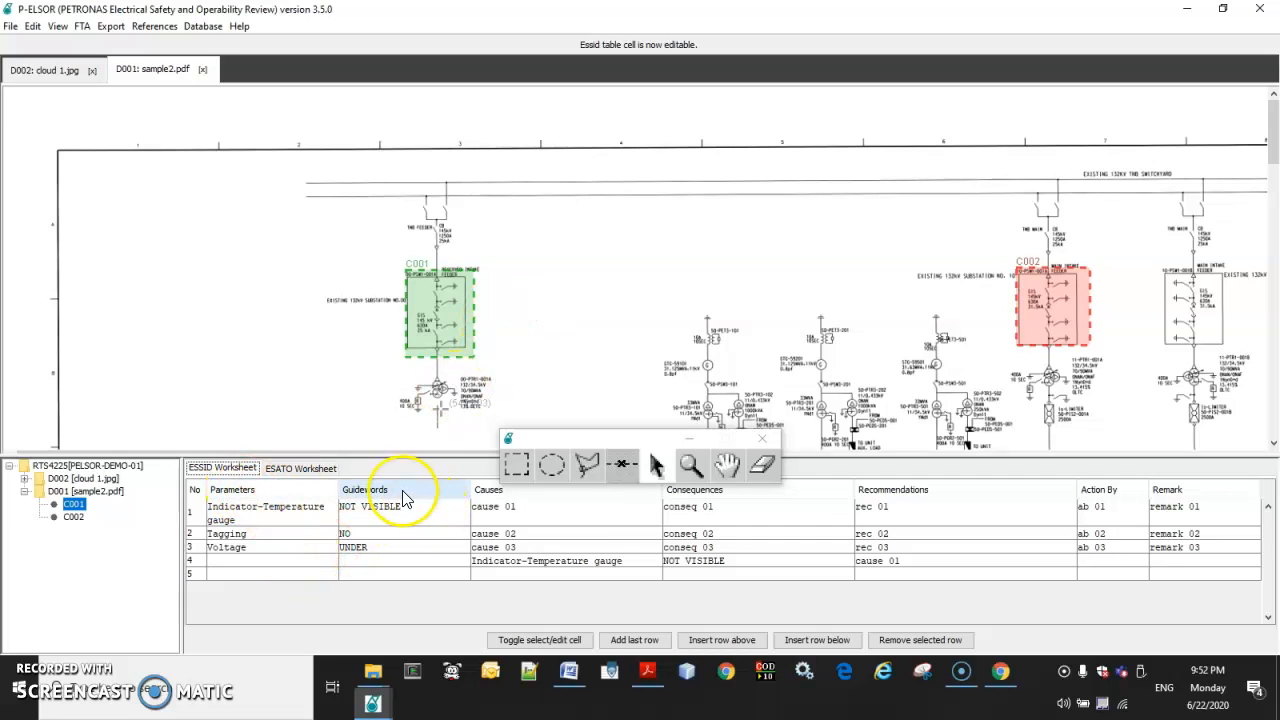
Move the floating drawing toolbar clear of the worksheet and review the Recommendations and Remark columns
left_click_drag(586, 436, 588, 312)
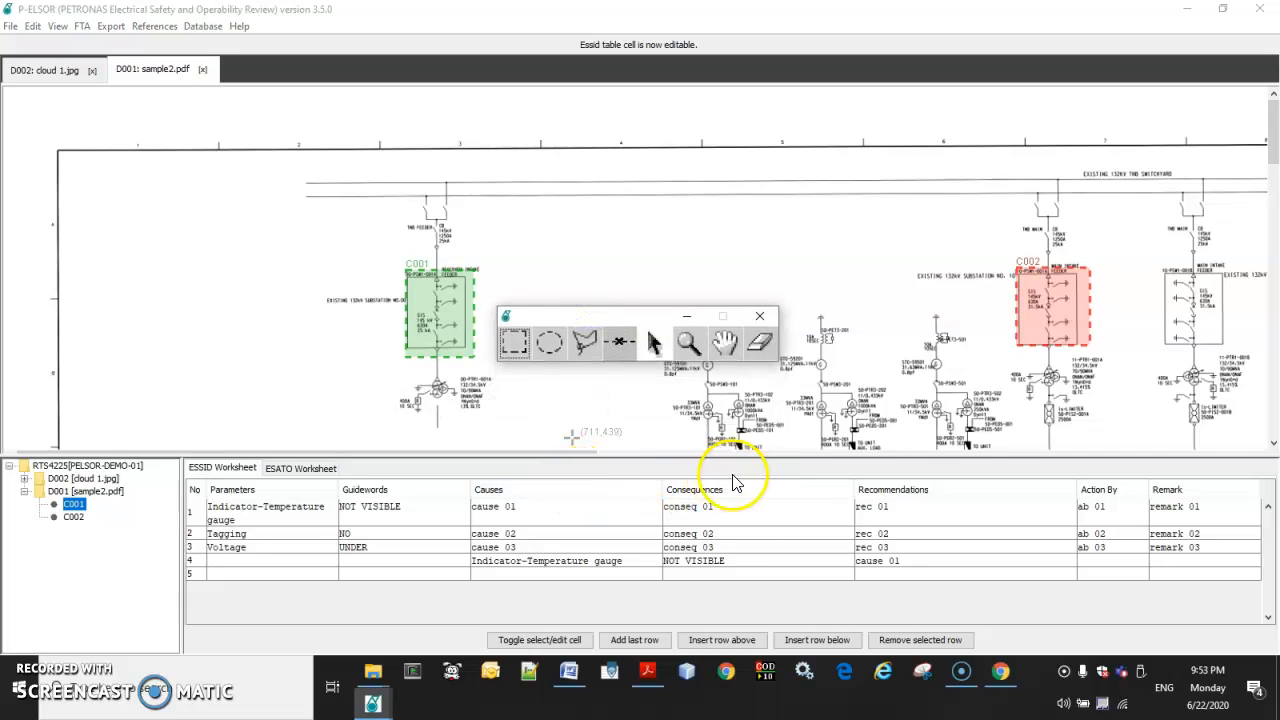
left_click(942, 499)
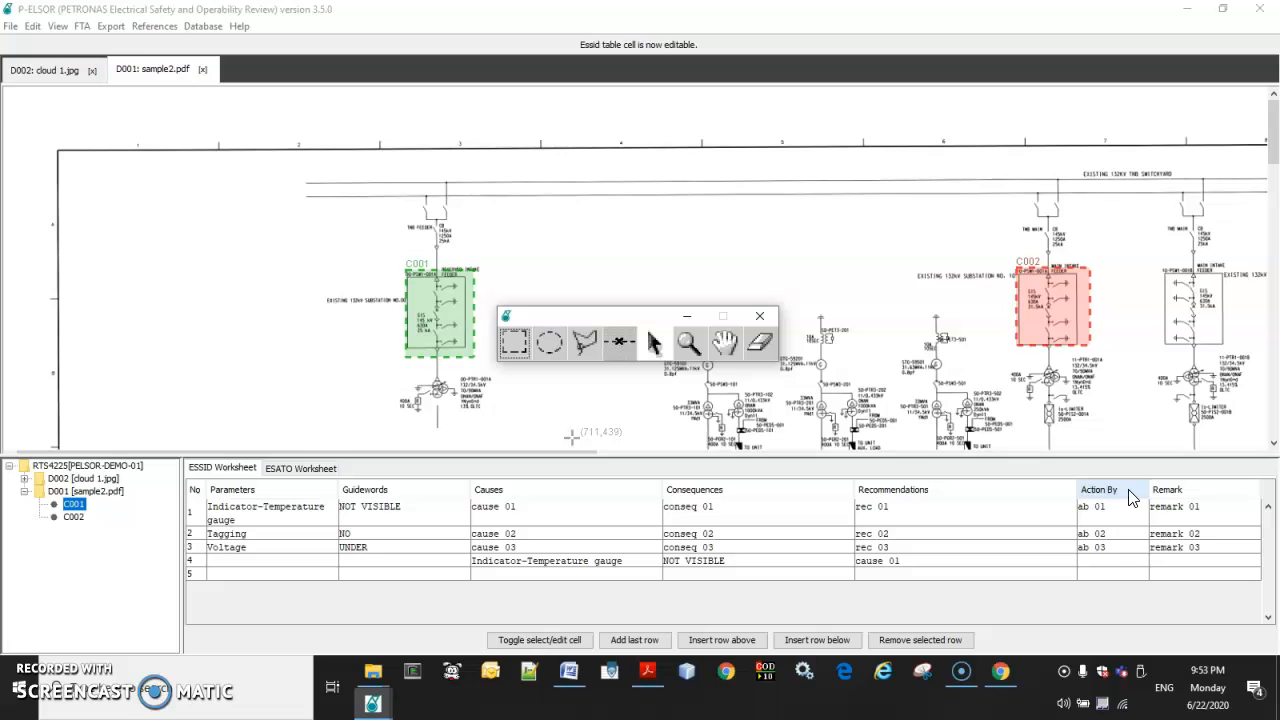
left_click(1189, 494)
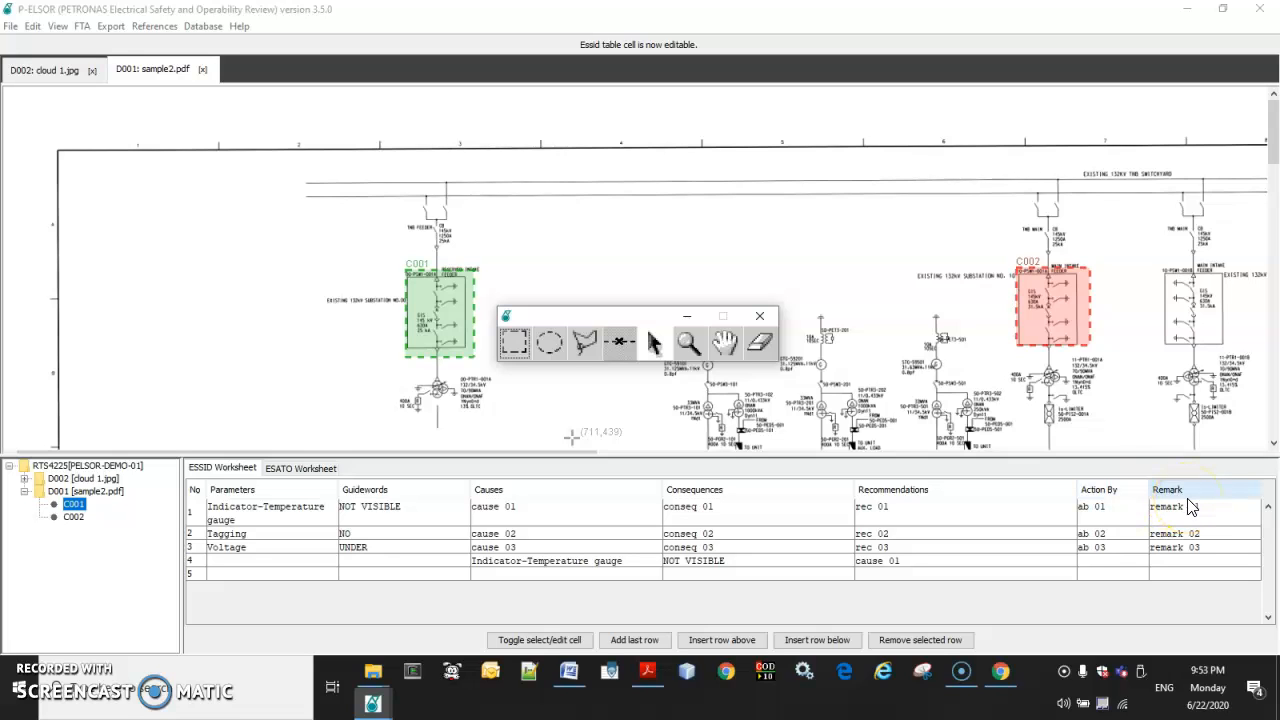
Set row 4 of C001's ESSID worksheet to the parameter Time and the guideword Incorrect
left_click(310, 564)
mouse_move(329, 528)
left_mouse_down()
mouse_move(312, 407)
mouse_move(343, 540)
mouse_move(329, 399)
mouse_move(343, 549)
left_mouse_up()
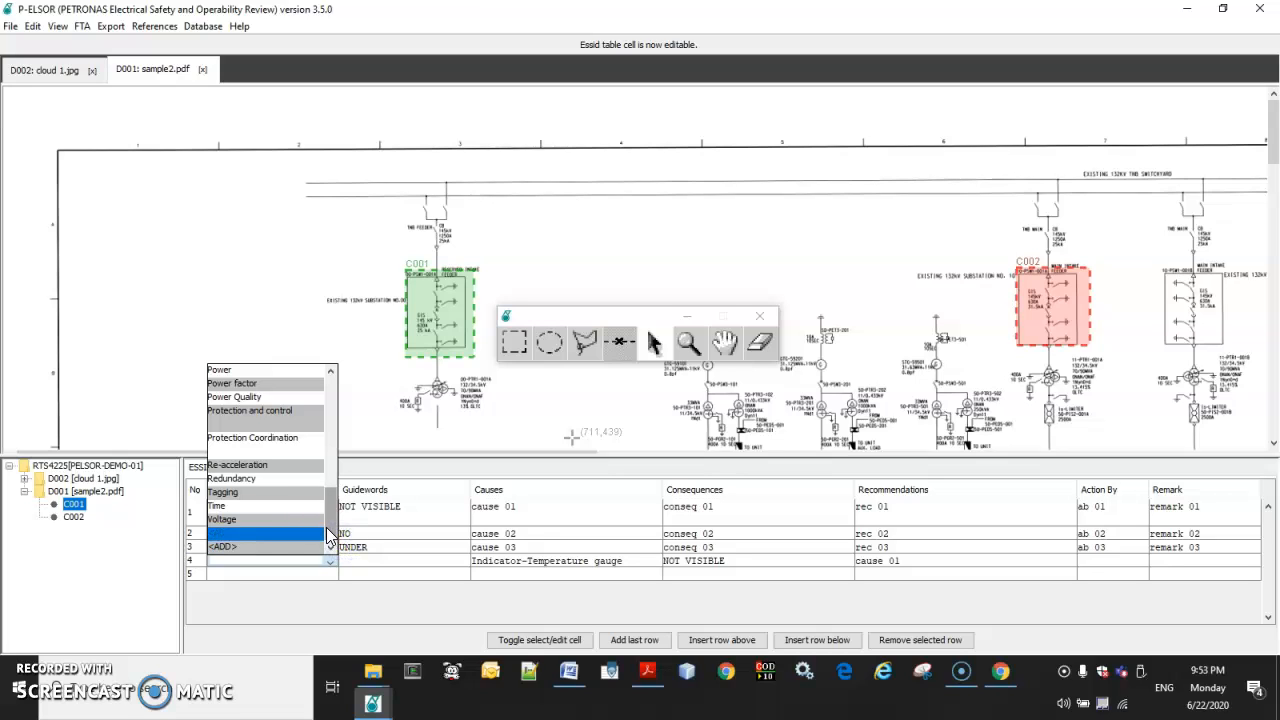
left_click(296, 508)
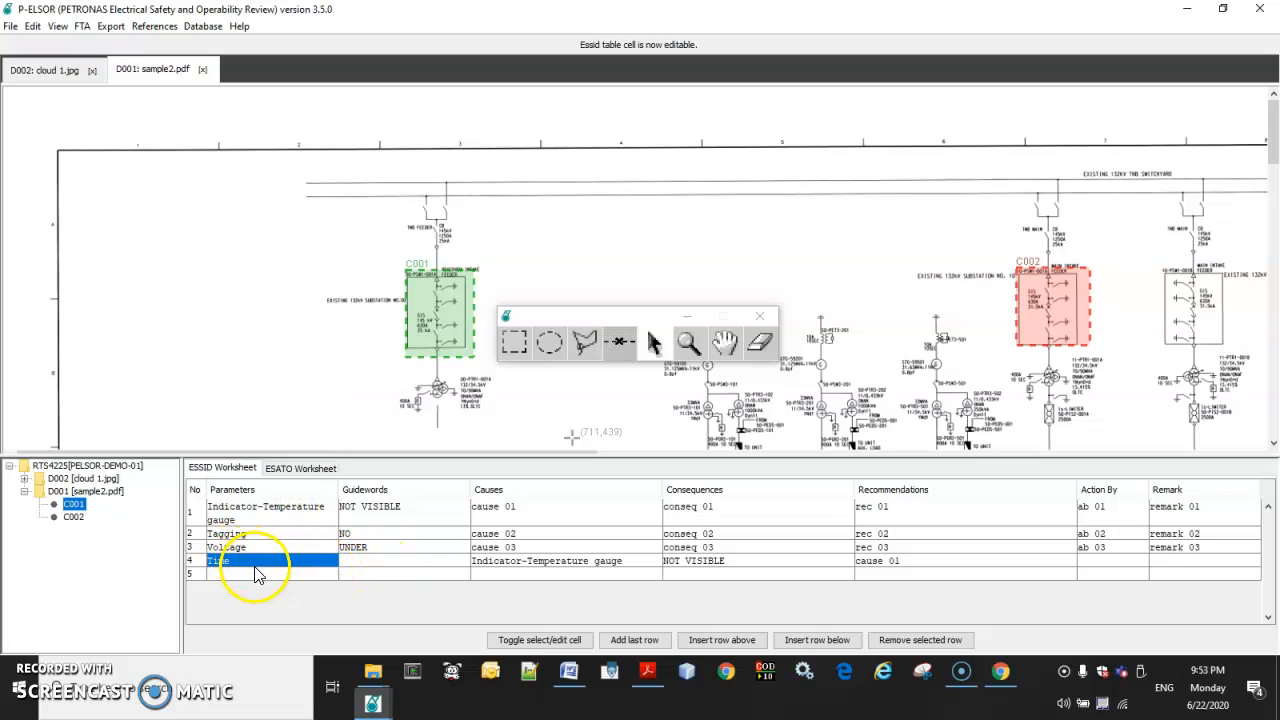
left_click(395, 565)
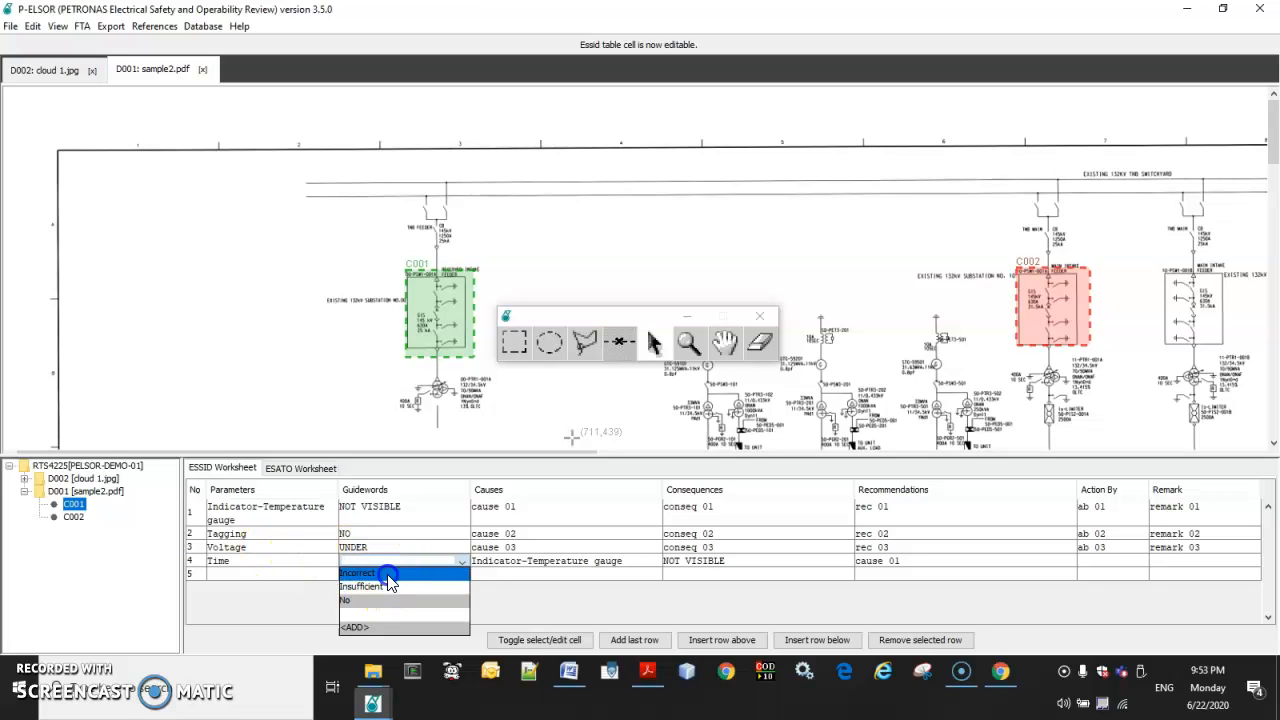
left_click(387, 574)
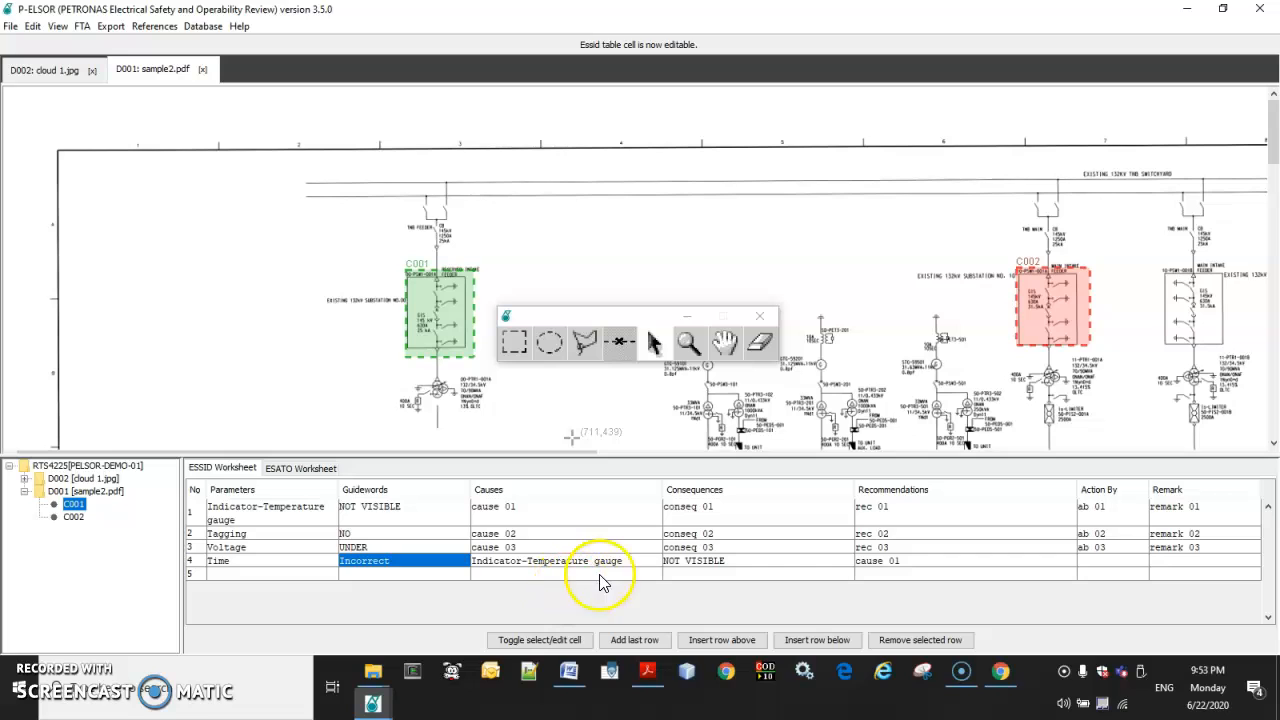
Replace the Causes text in row 4 with "Did not set during installation."
double_click(634, 562)
left_click_drag(641, 559, 472, 553)
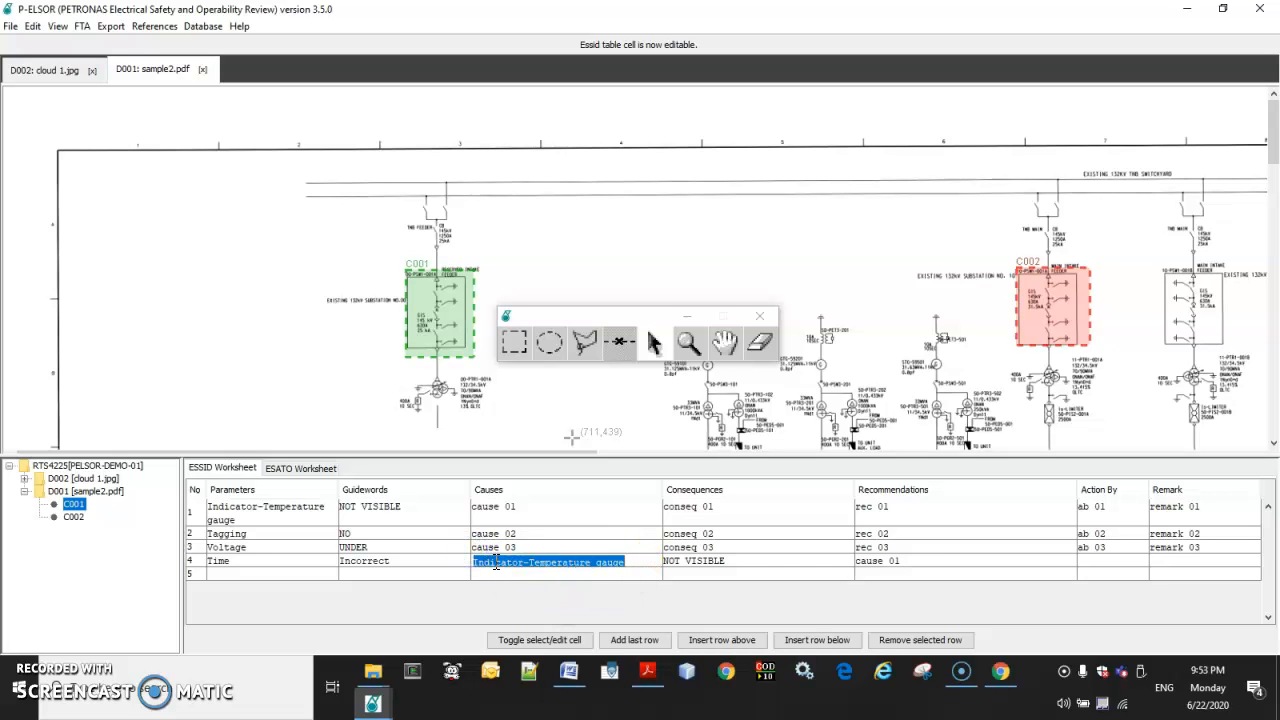
type("I")
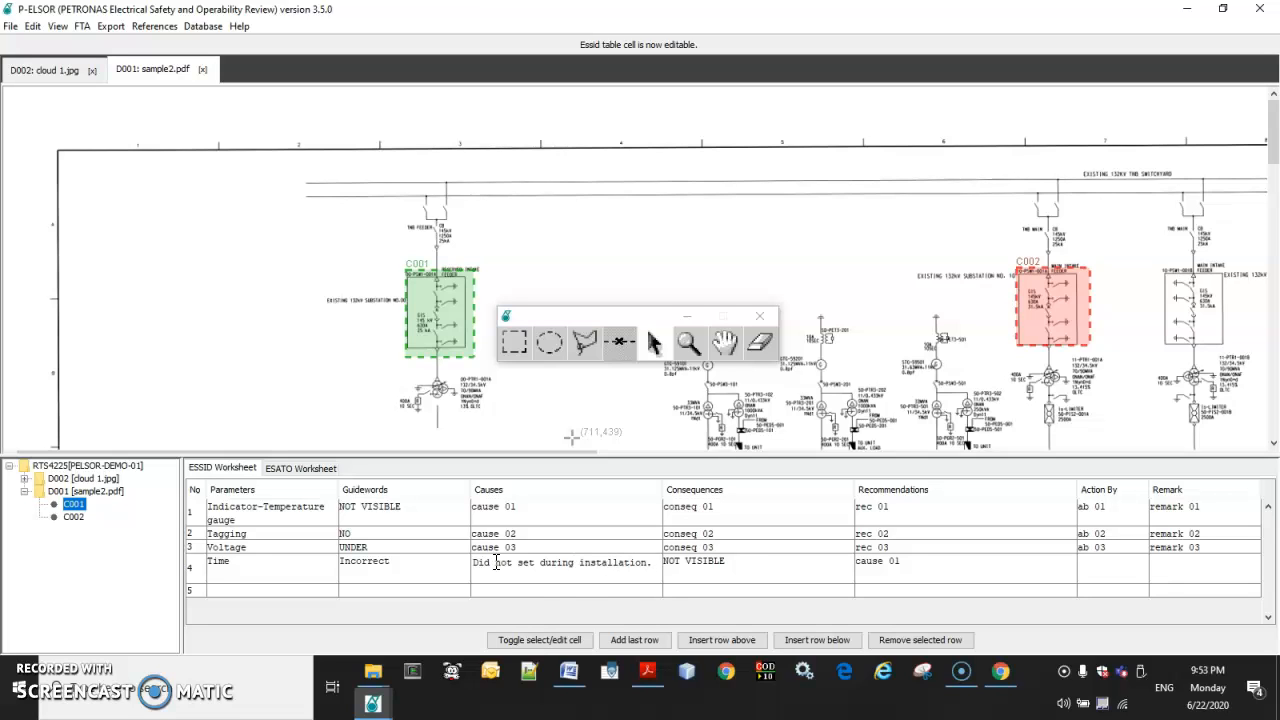
In row 4, replace the Consequences with "Wrong timing recorded." and the Recommendations with "Send a personnel to set the time."
left_click(740, 562)
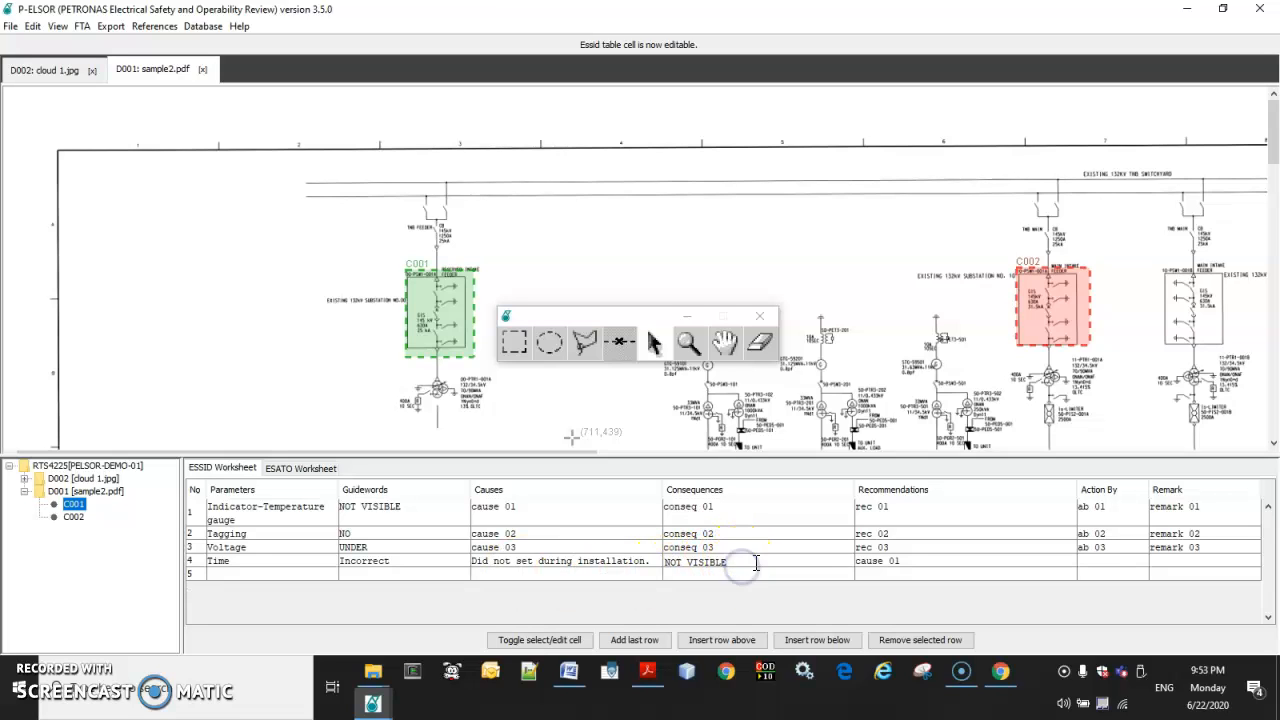
left_click_drag(757, 563, 657, 553)
type("Wrong timing recorded.")
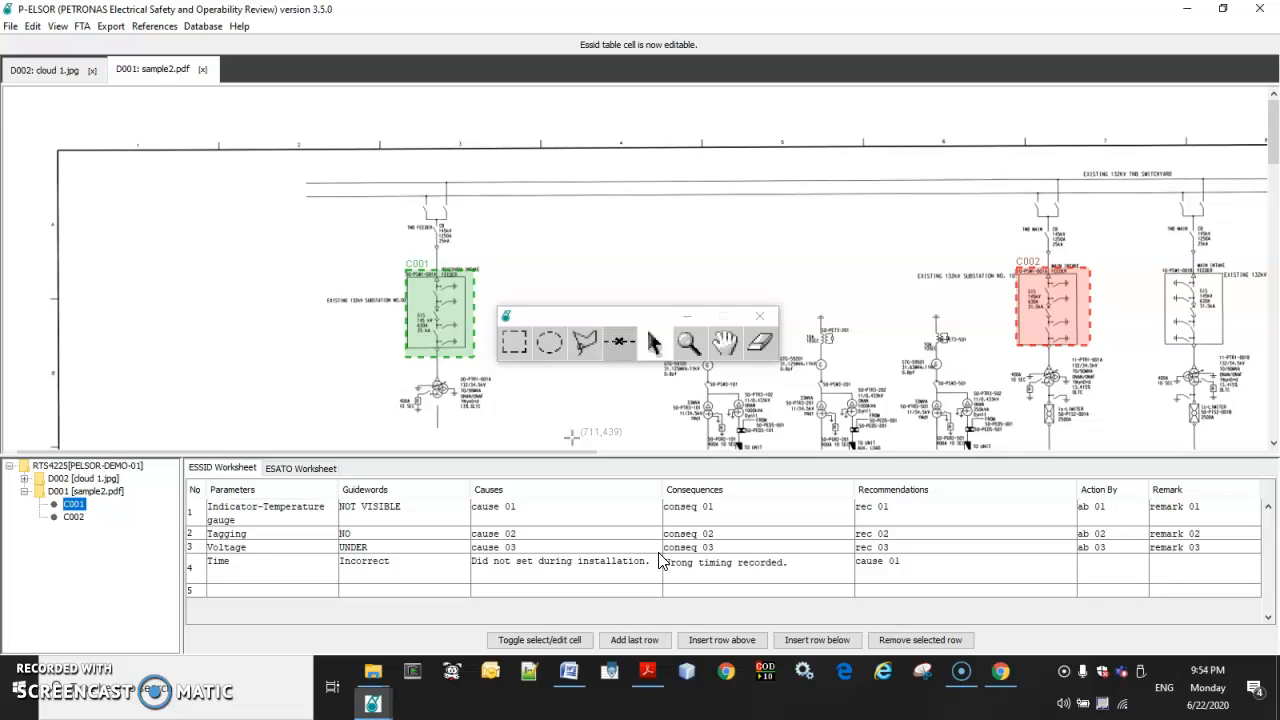
left_click(910, 565)
left_click_drag(913, 565, 848, 553)
key("BackSpace")
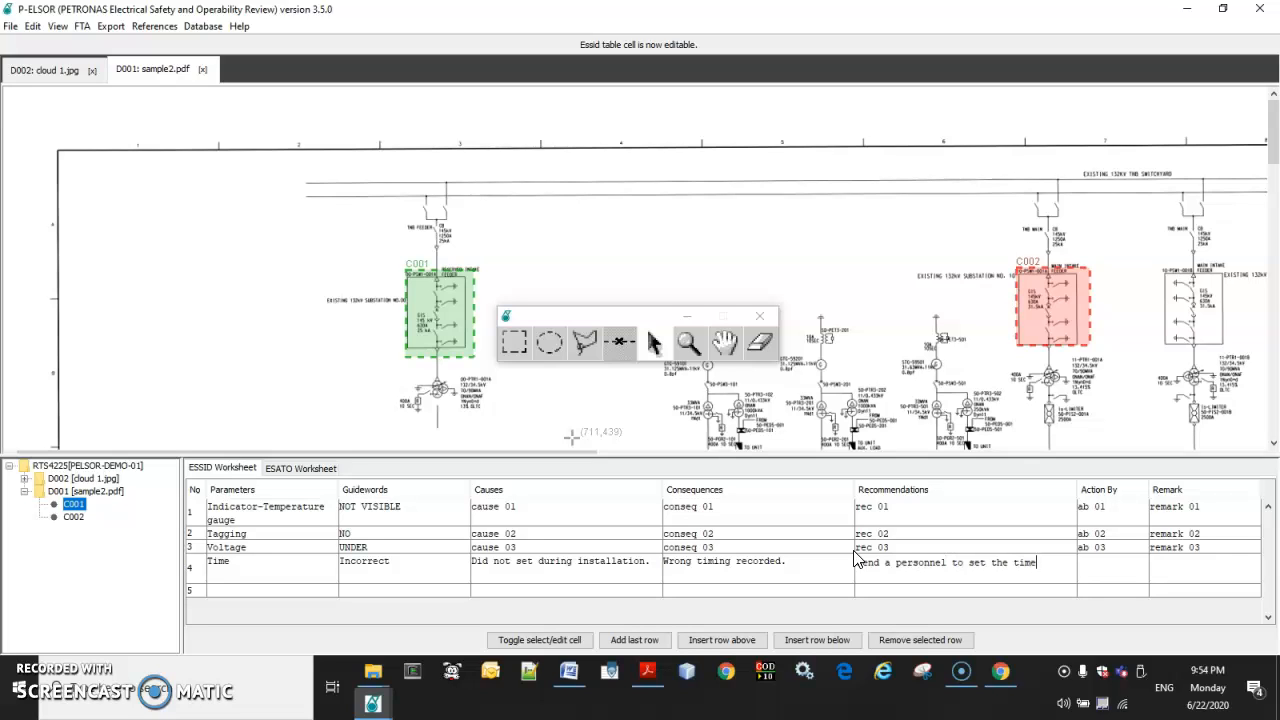
Complete row 4 with the responsible person's name under Action By and the remark "To be done immediately."
left_click(1125, 571)
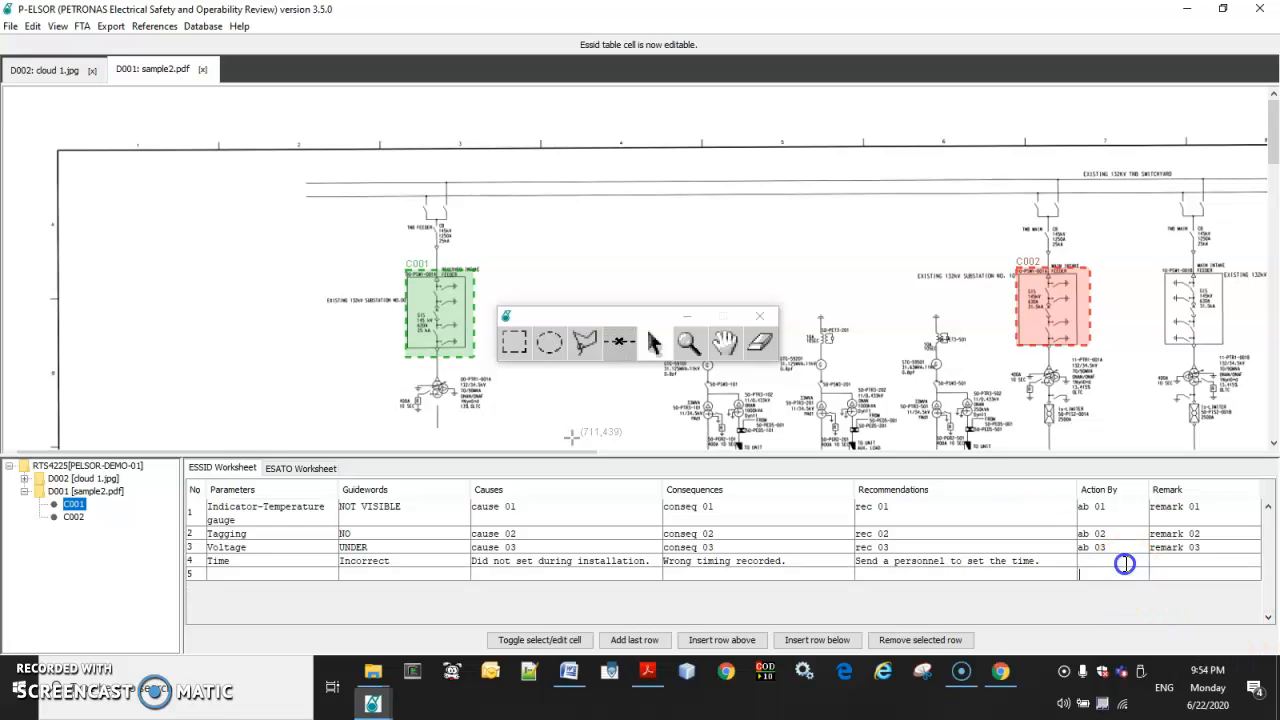
type("Adam")
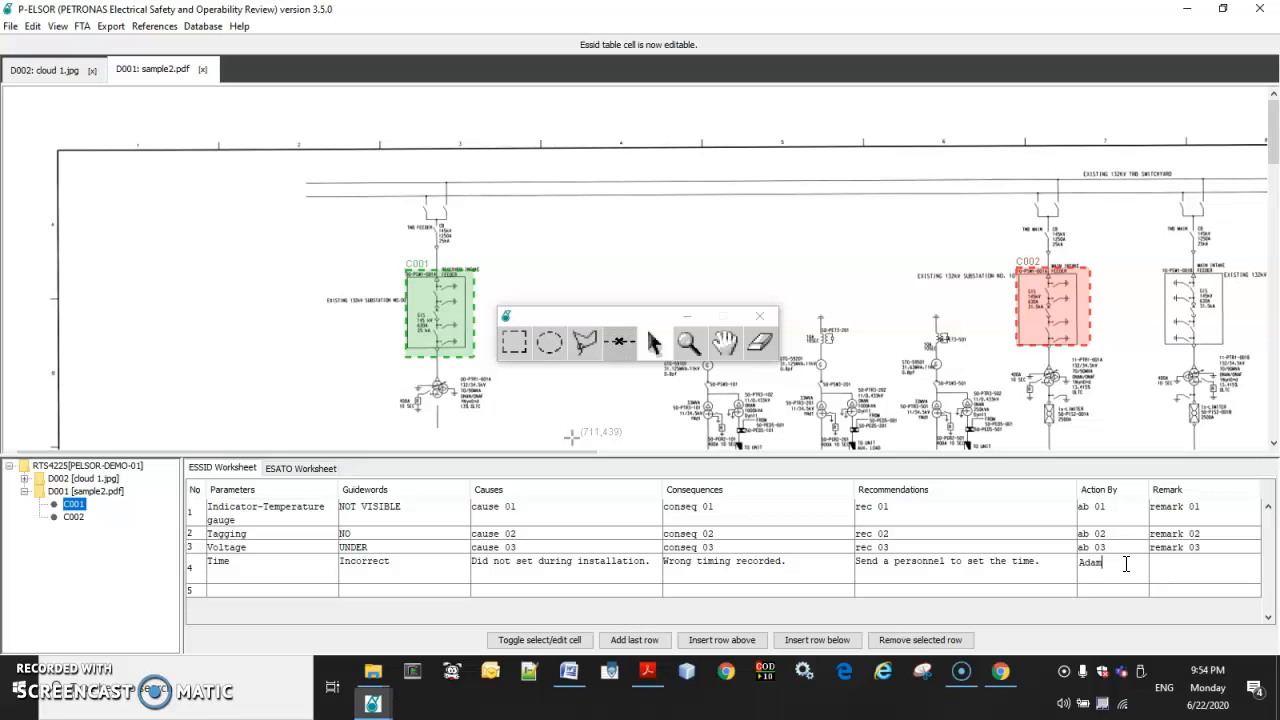
left_click(1185, 571)
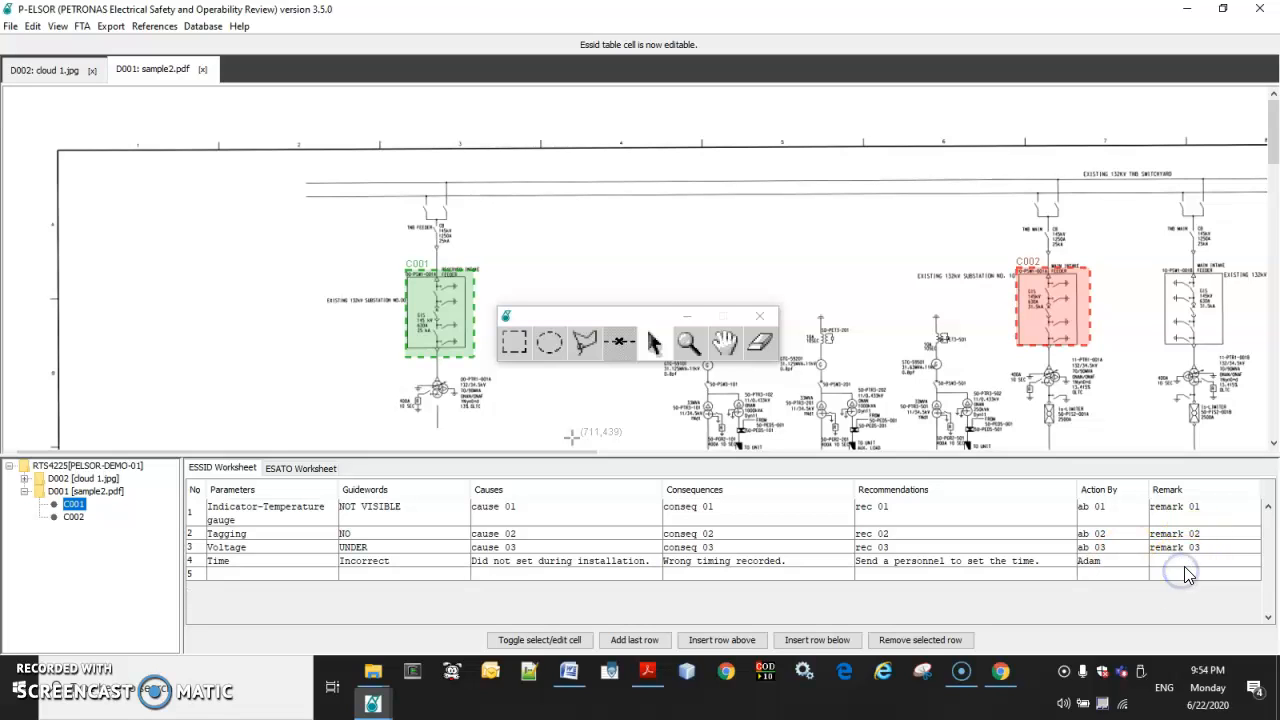
type("To be do")
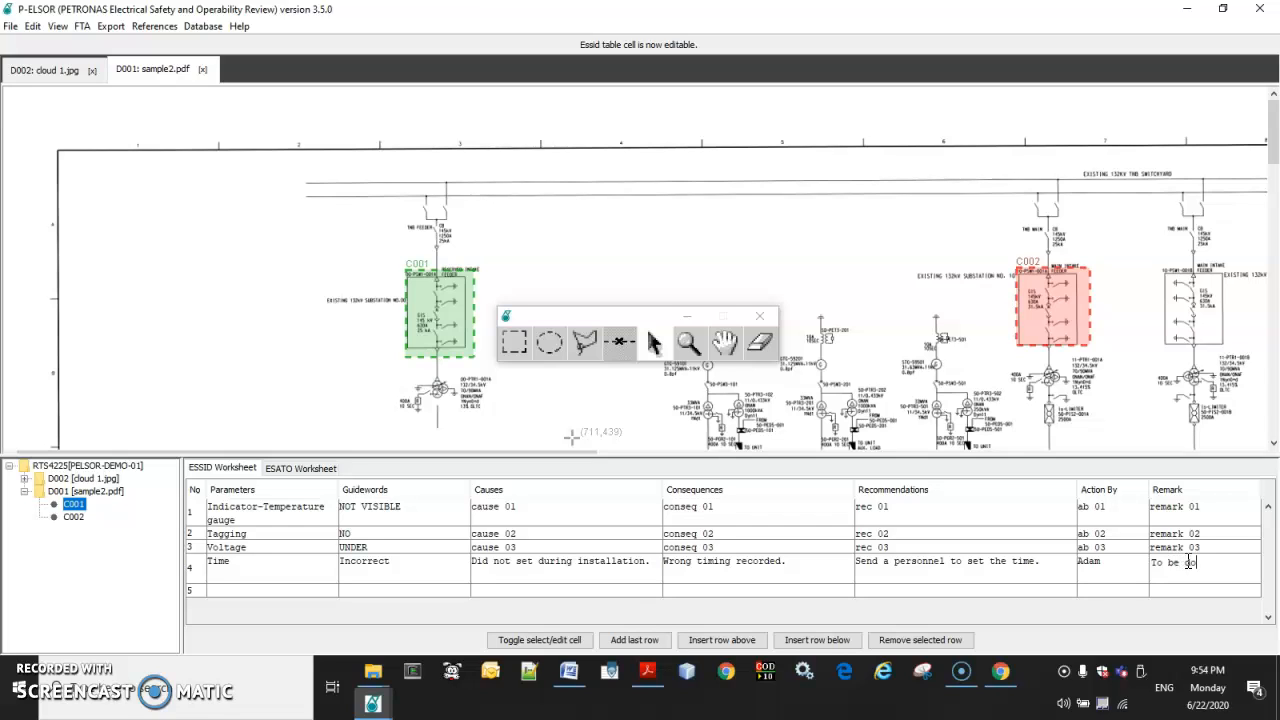
type("ly.")
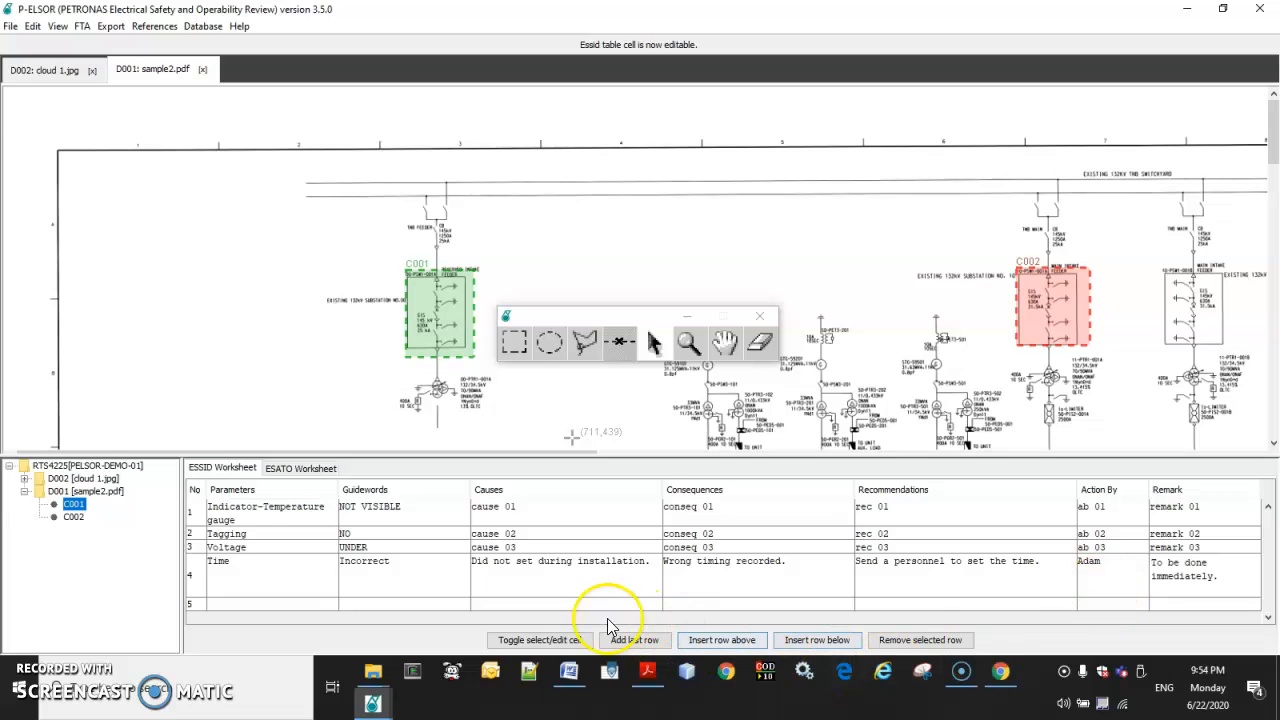
Set the parameter of row 5 in C001's ESSID worksheet to Current
left_click(247, 610)
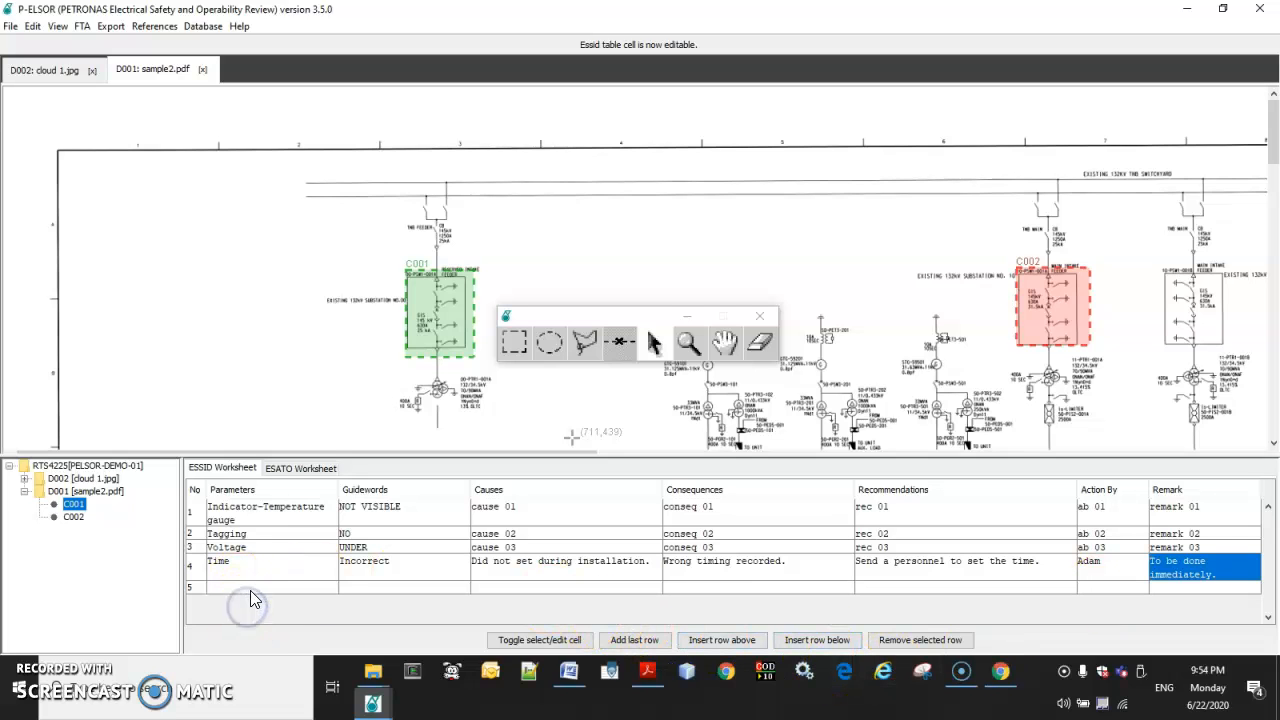
left_click(250, 590)
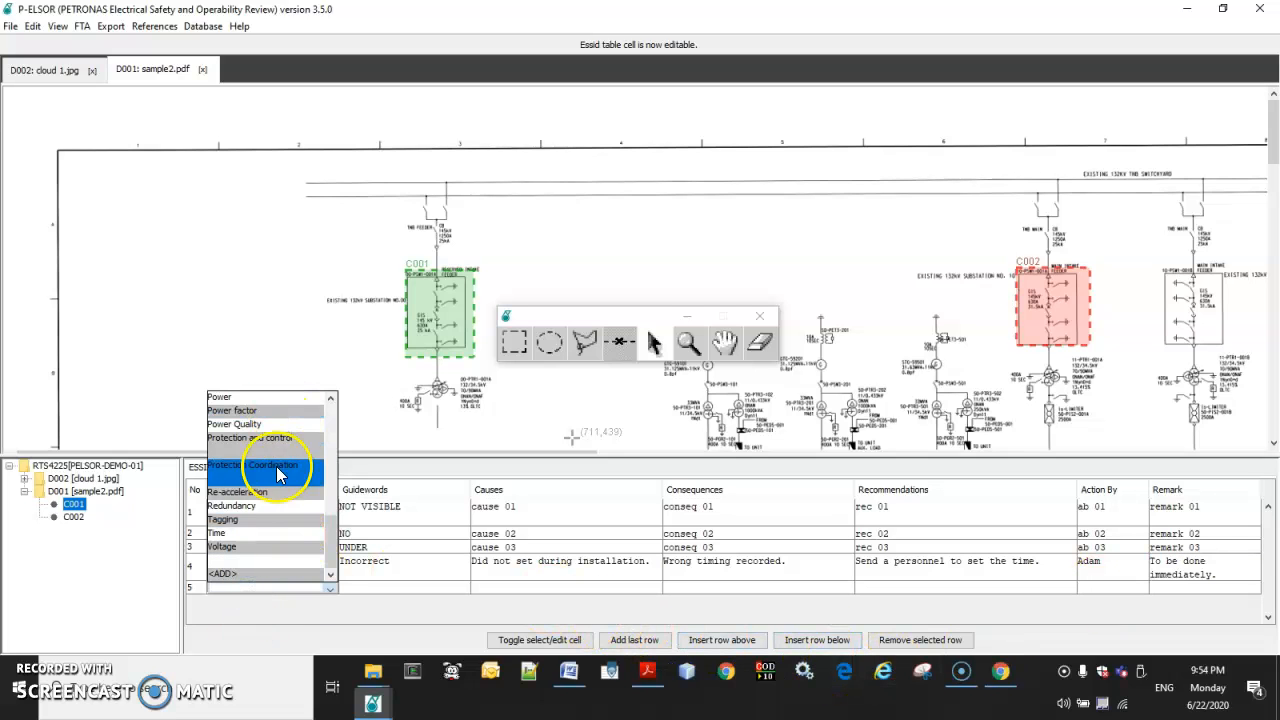
left_click(405, 588)
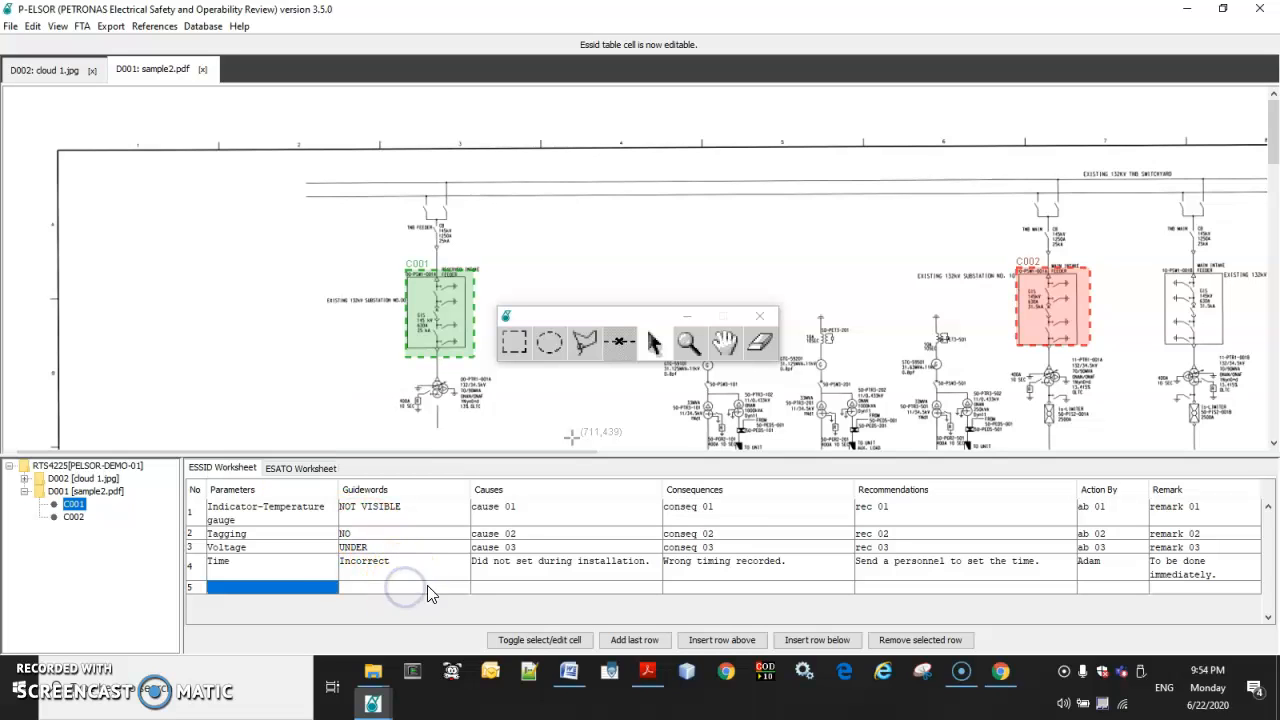
left_click(284, 588)
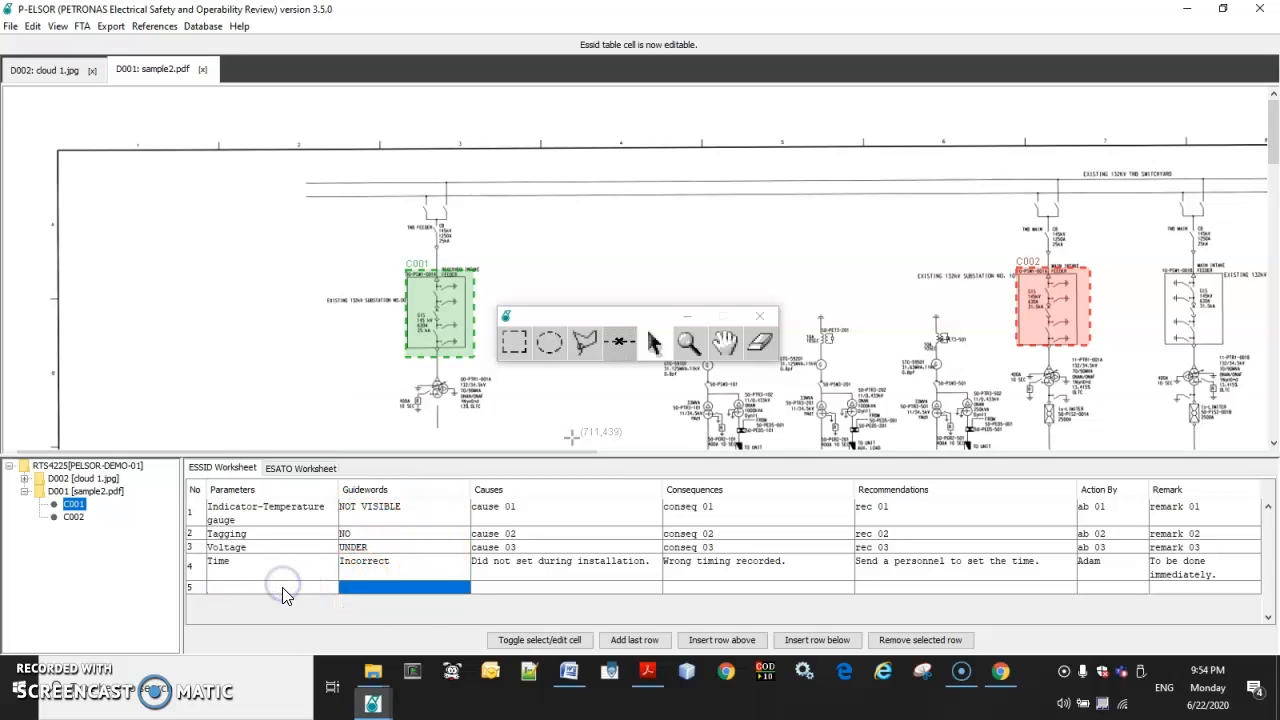
scroll(260, 437, "up", 2)
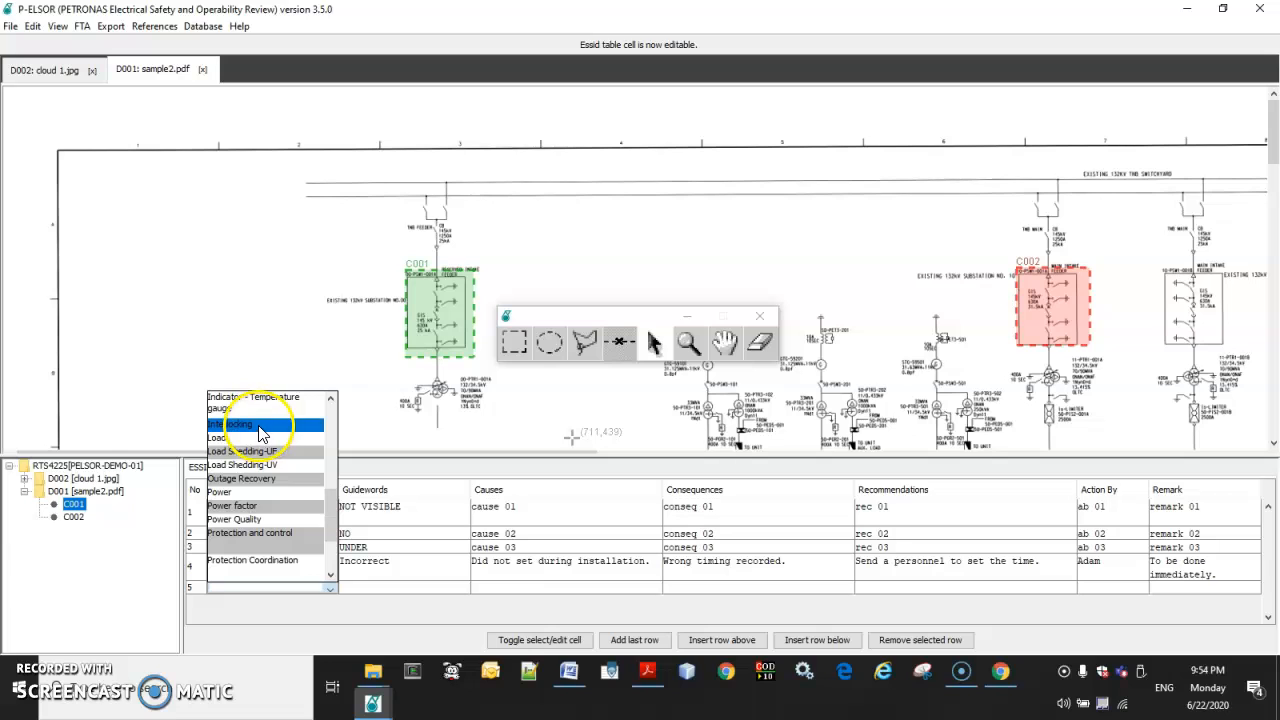
scroll(260, 433, "up", 5)
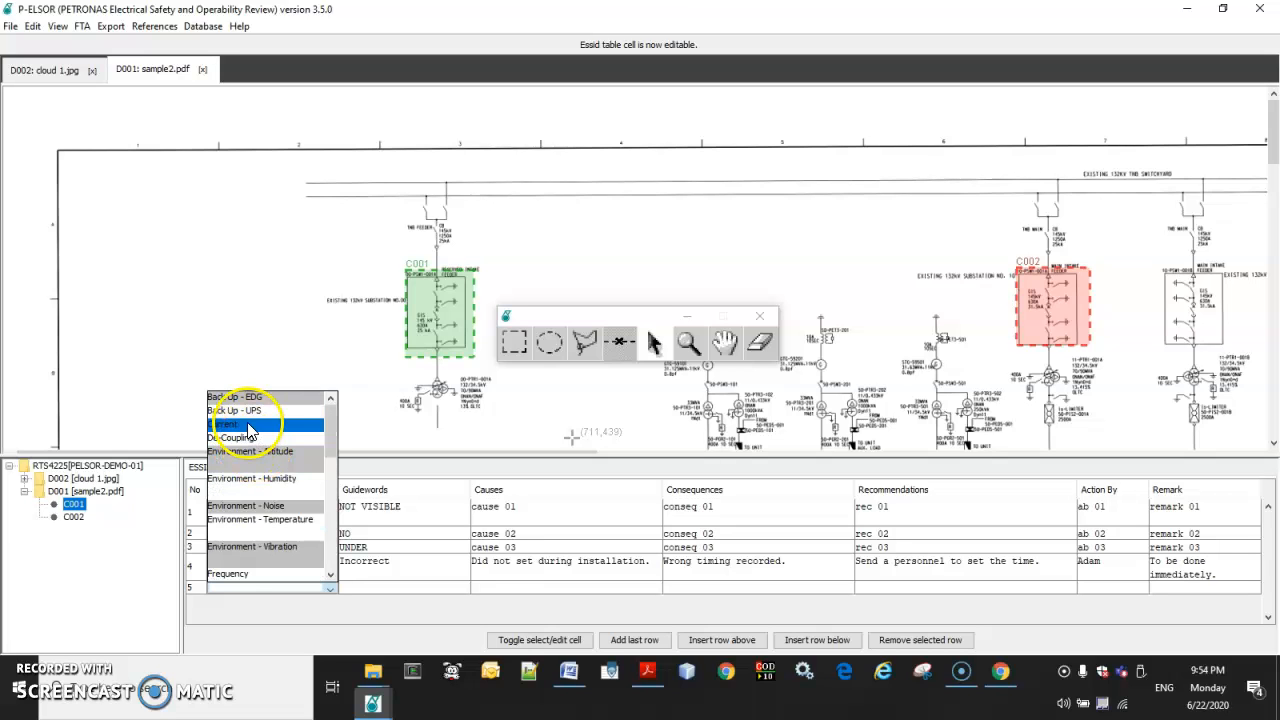
left_click(248, 426)
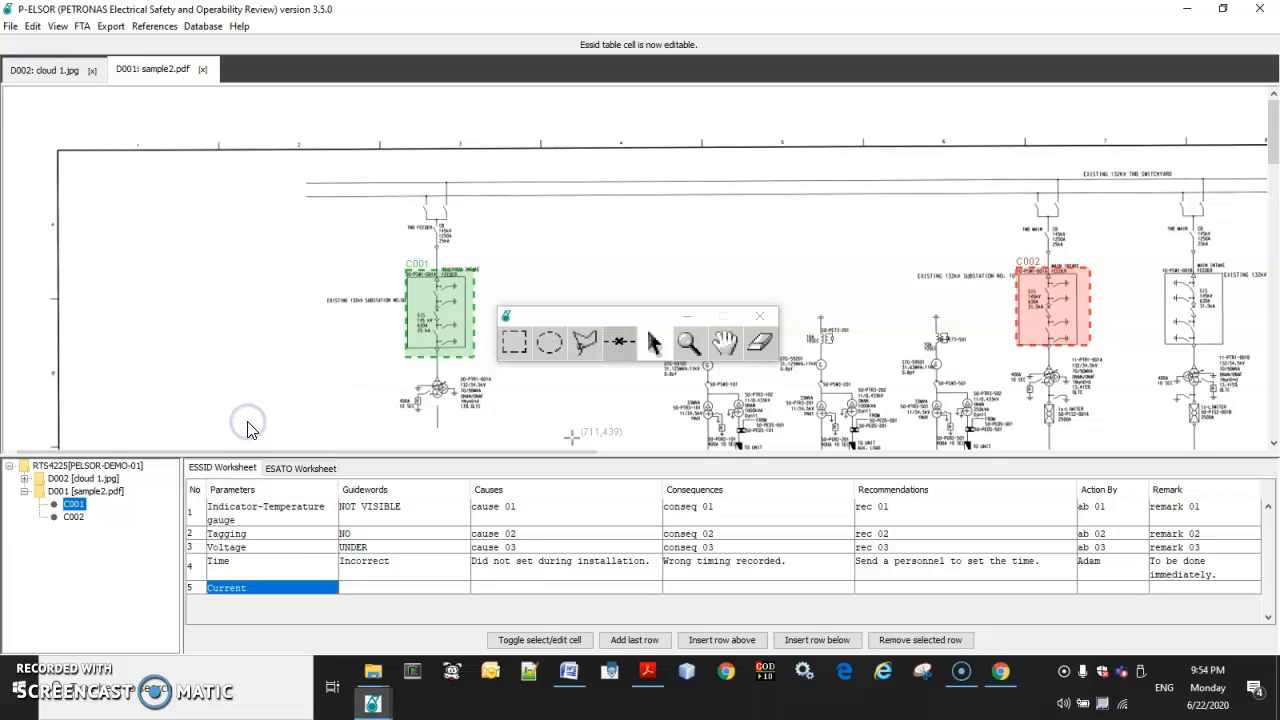
Set the guideword of row 5 to Negative sequence
left_click(380, 596)
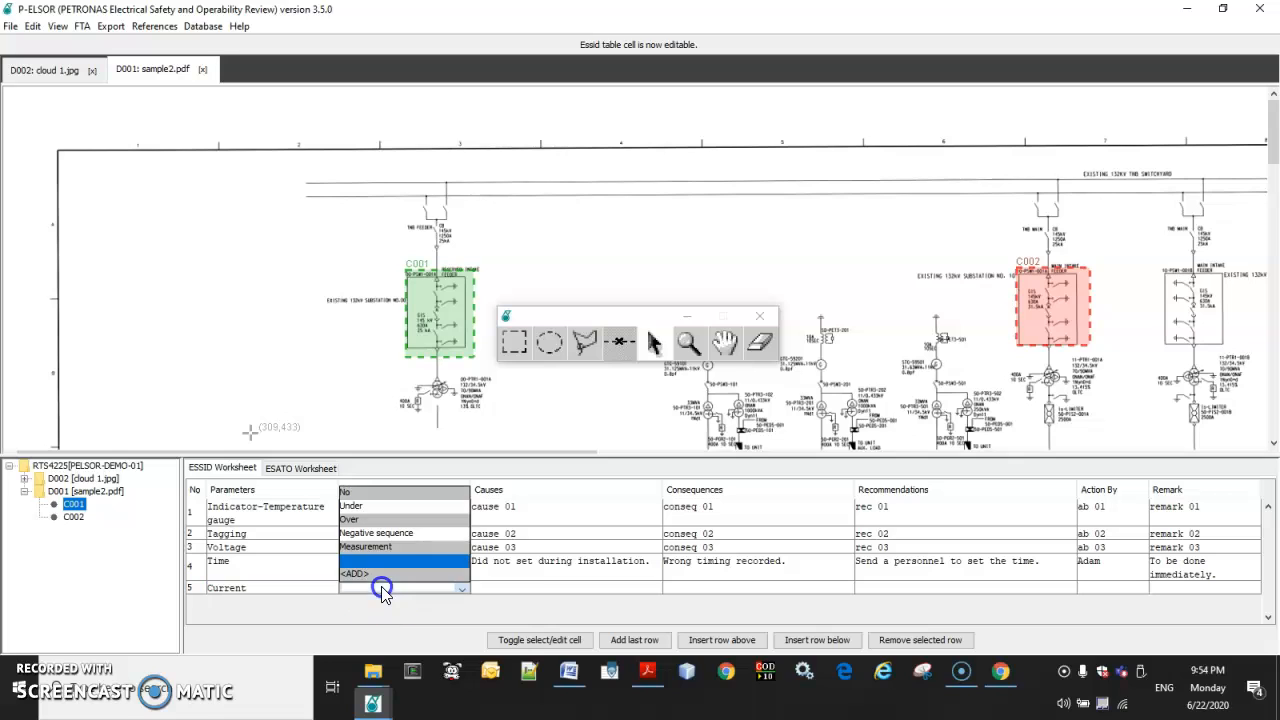
left_click(398, 534)
left_click(502, 586)
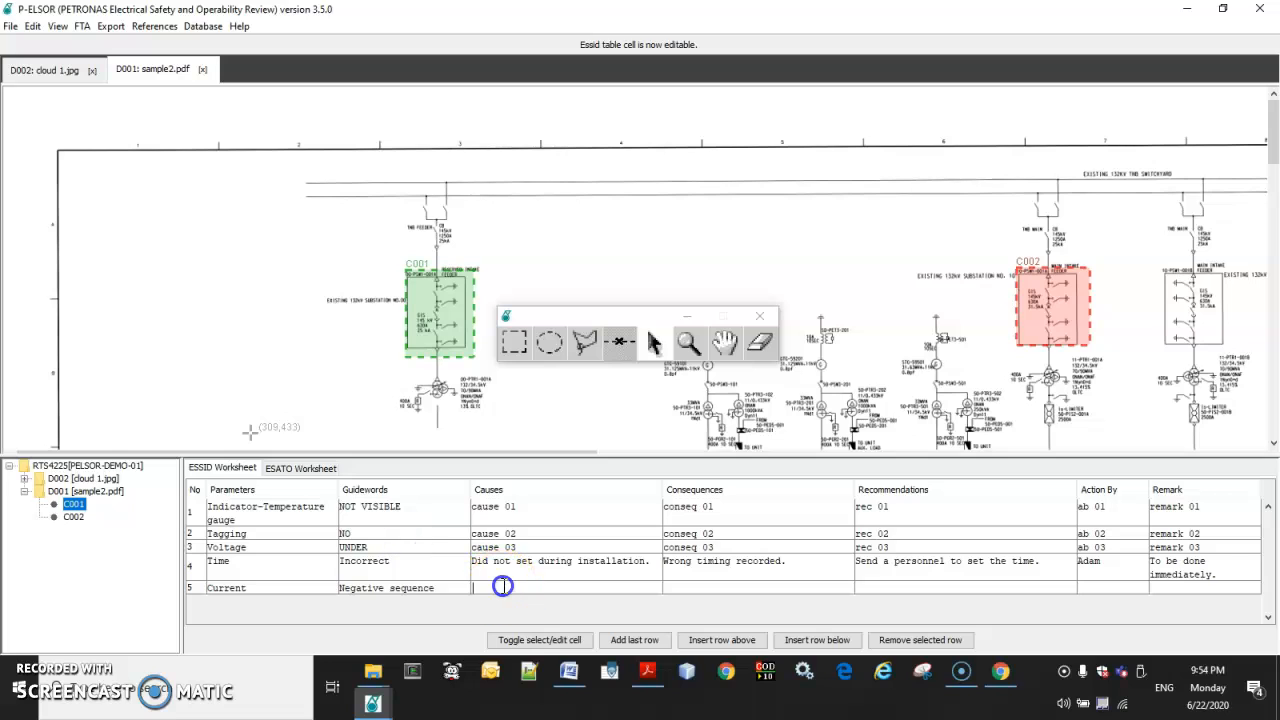
Set the guideword of row 5 to No and enter "Fuse blown." as its cause
left_click(430, 588)
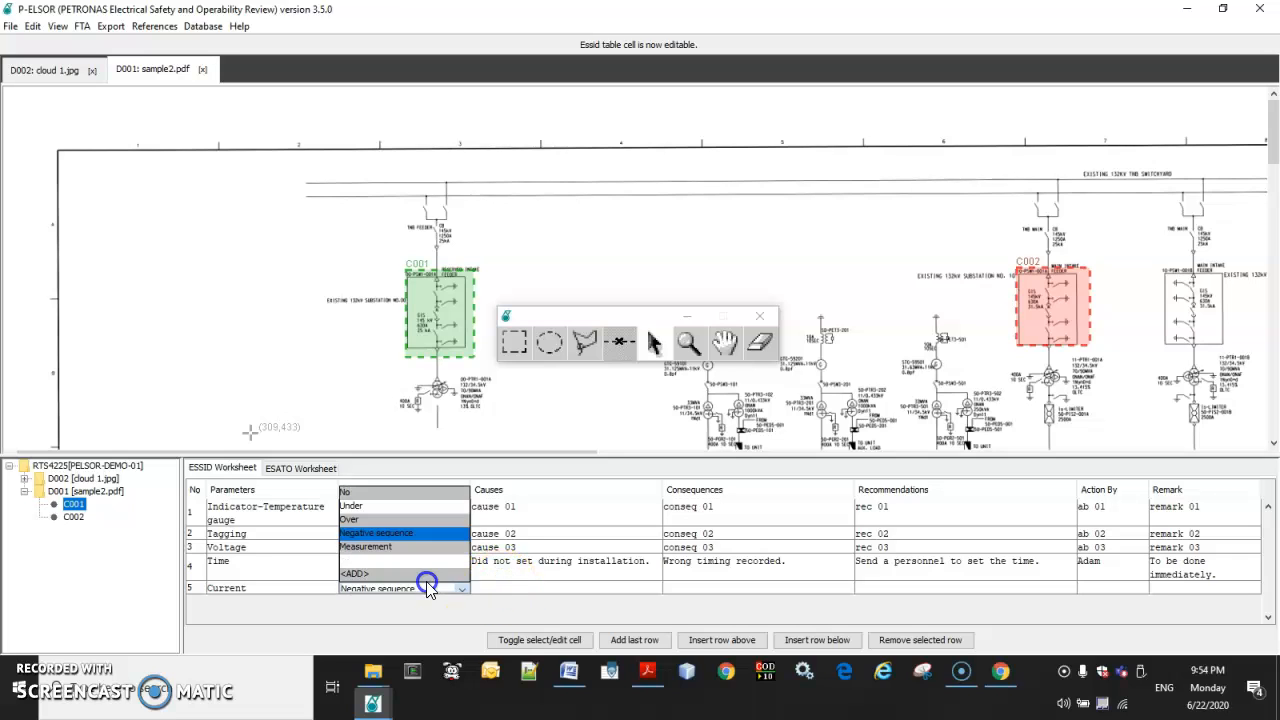
left_click(394, 495)
left_click(491, 586)
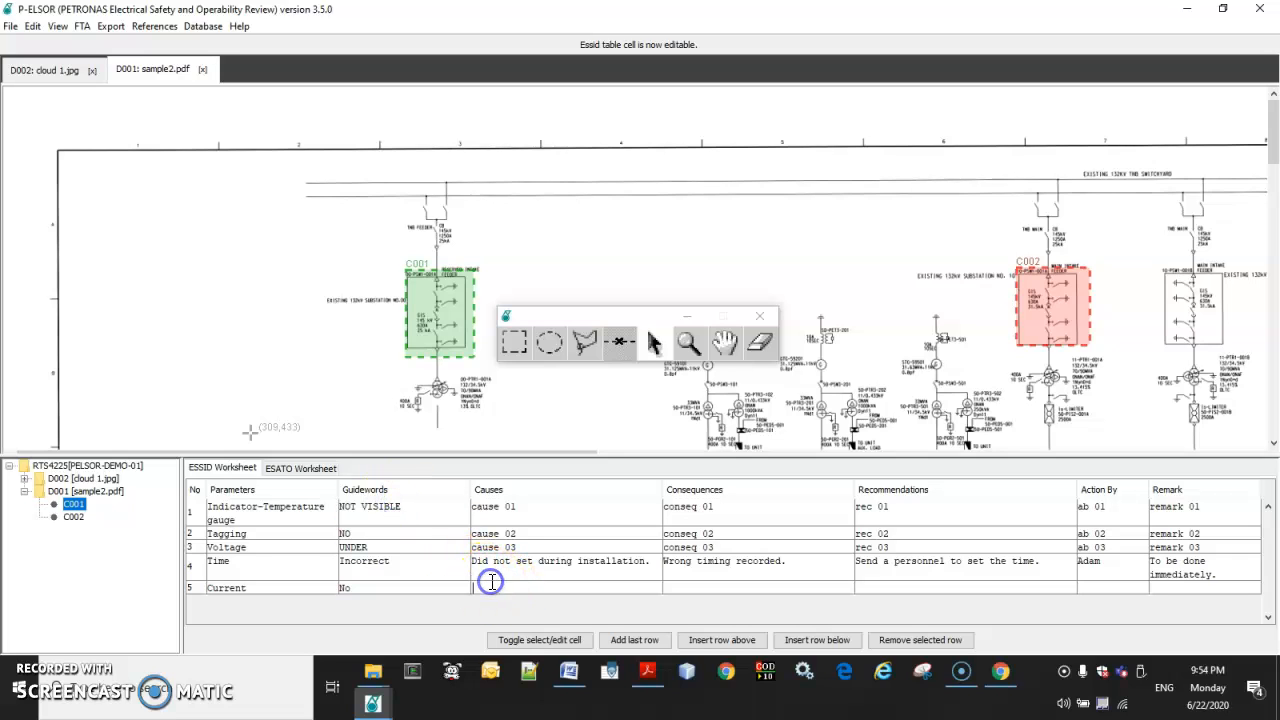
type("Fuse blown.")
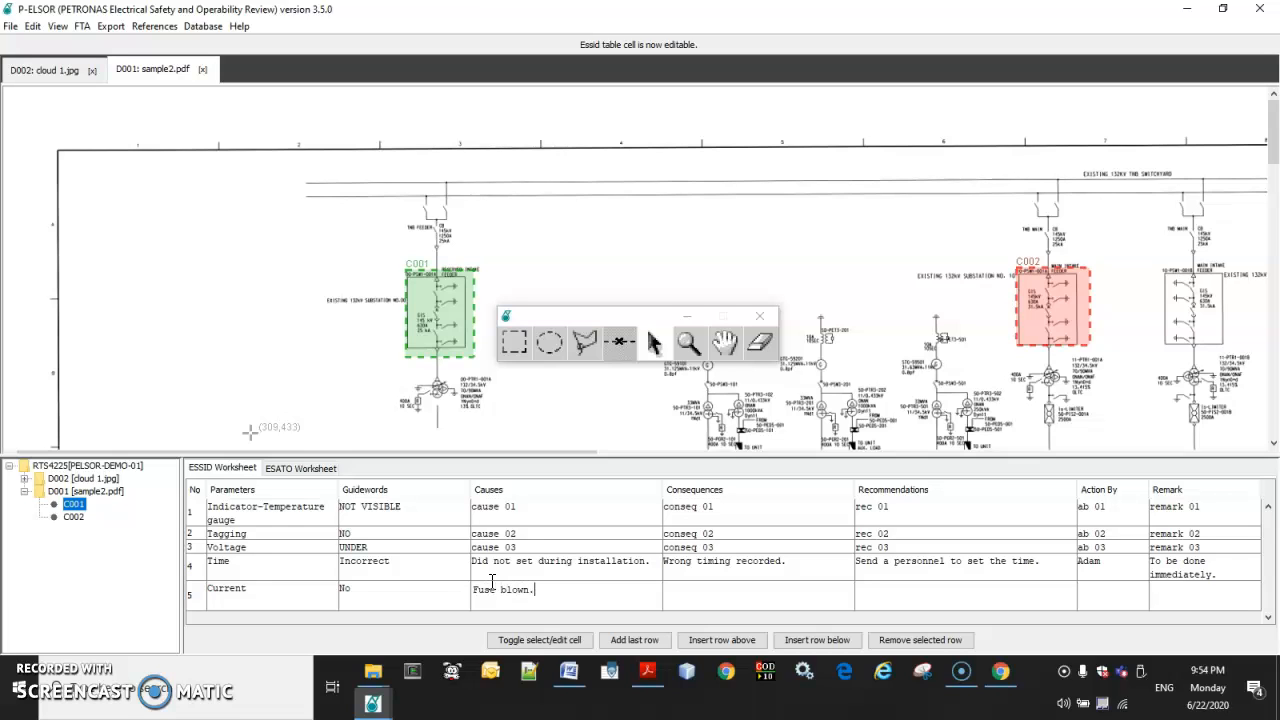
Fill row 5 with the consequence "Pump did not operate." and the recommendation "Check blown fuse."
left_click(740, 600)
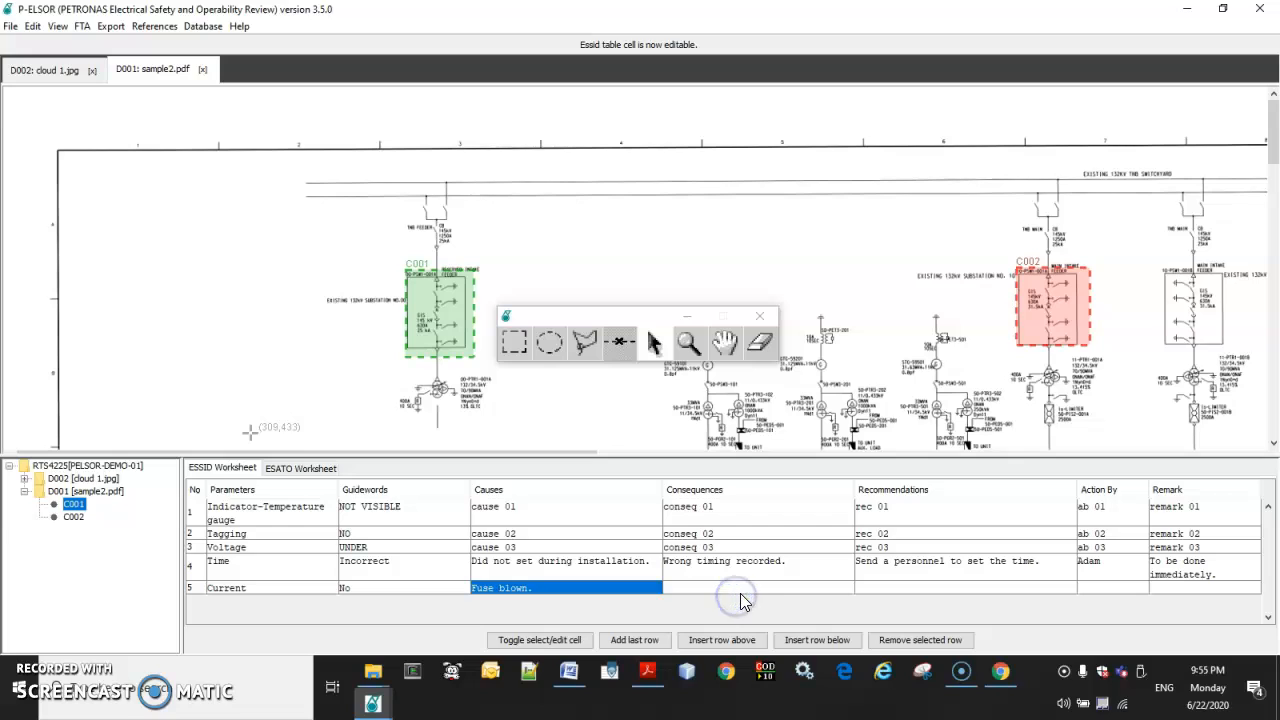
left_click(746, 588)
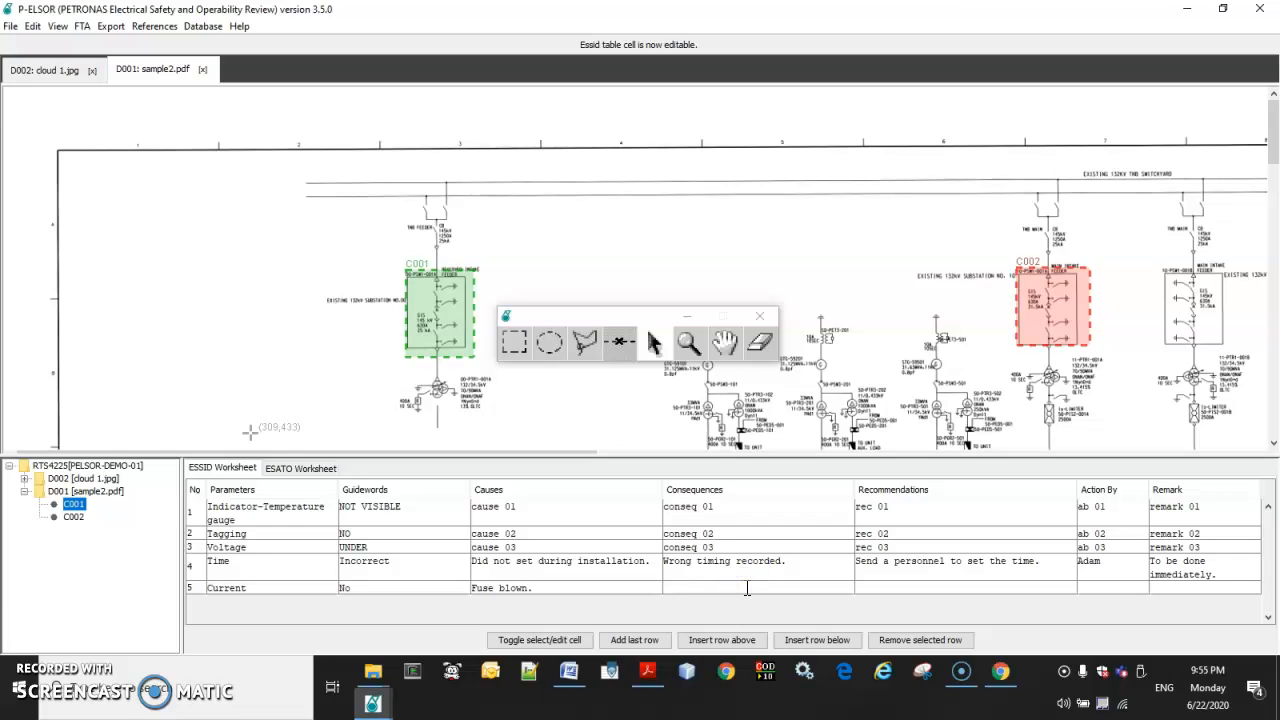
type("Mot")
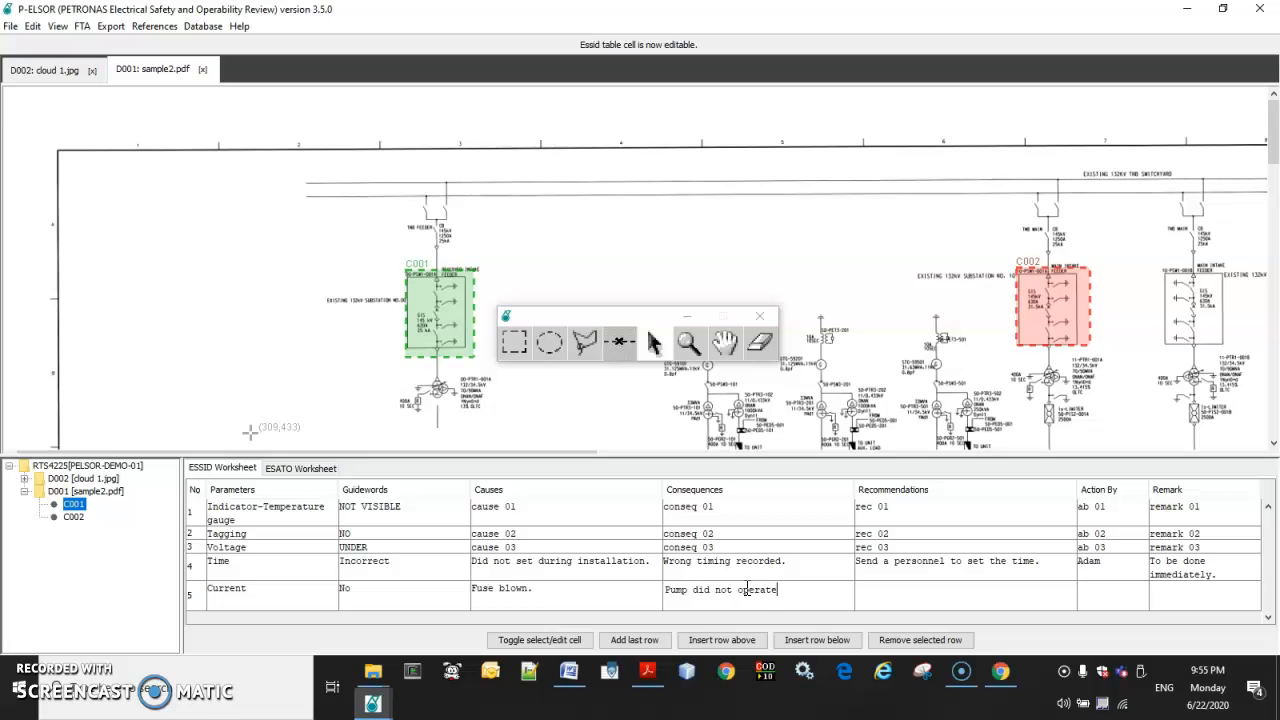
left_click(895, 590)
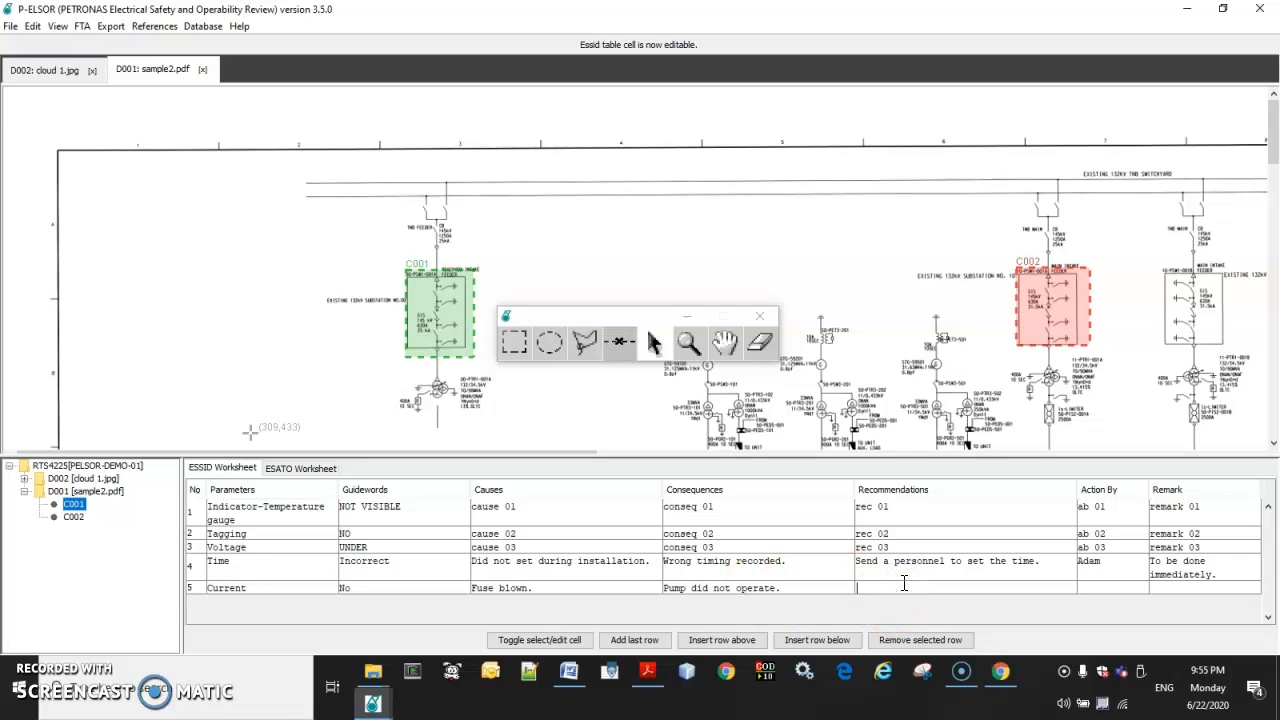
type("Check blown fuse.")
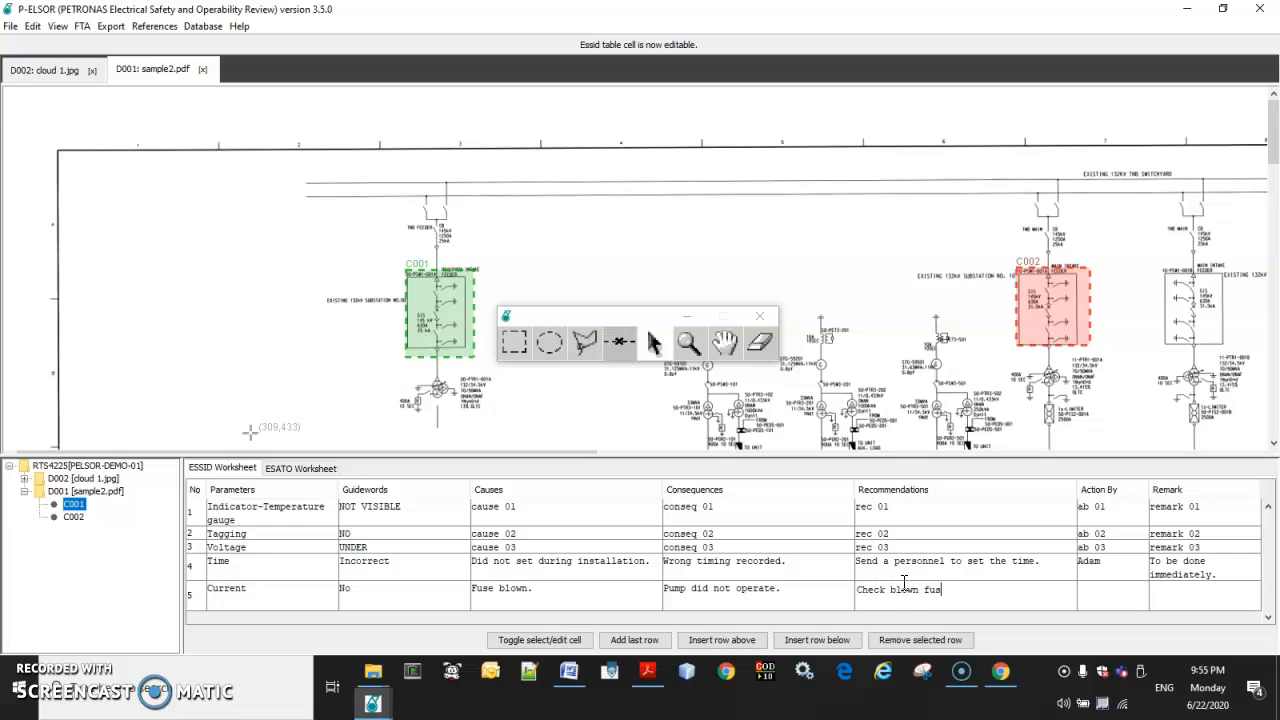
Enter the responsible person's name under Action By in row 5 and the remark "None."
left_click(1090, 592)
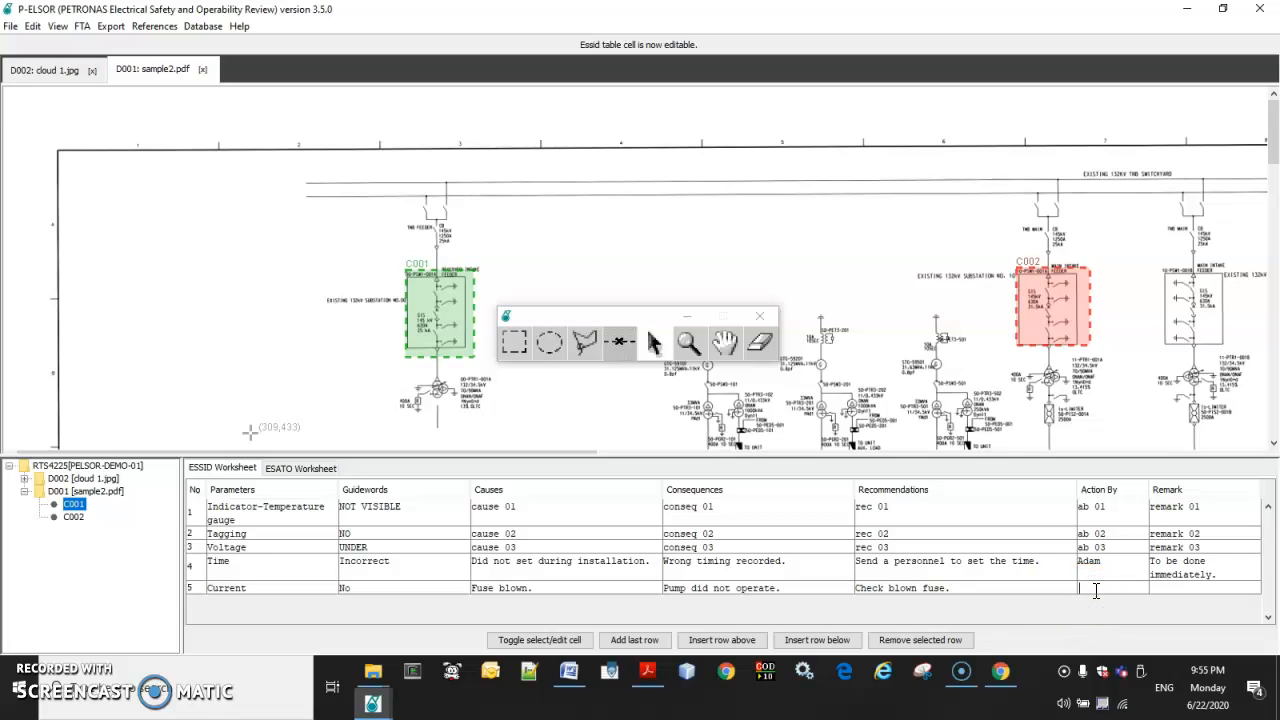
type("Arif.")
left_click(1197, 587)
type("None.")
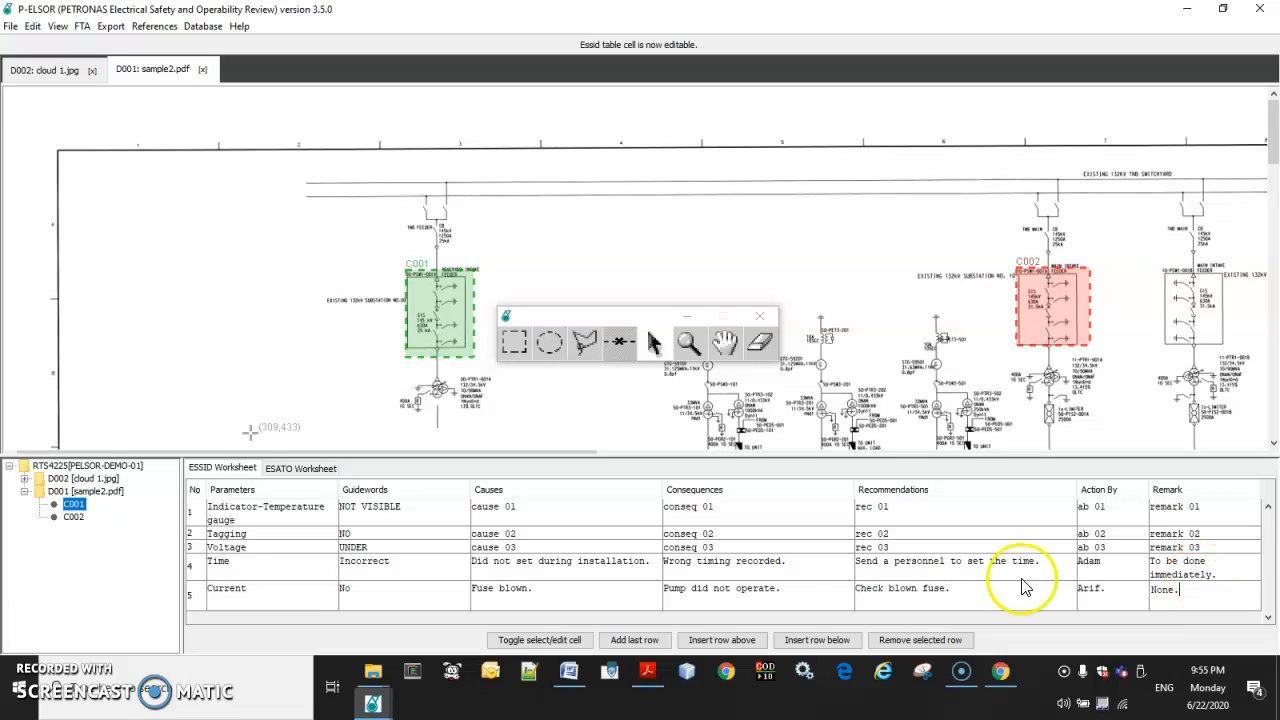
Append an empty row at the end of C001's ESSID worksheet and select cloud C002 in the drawing
left_click(628, 642)
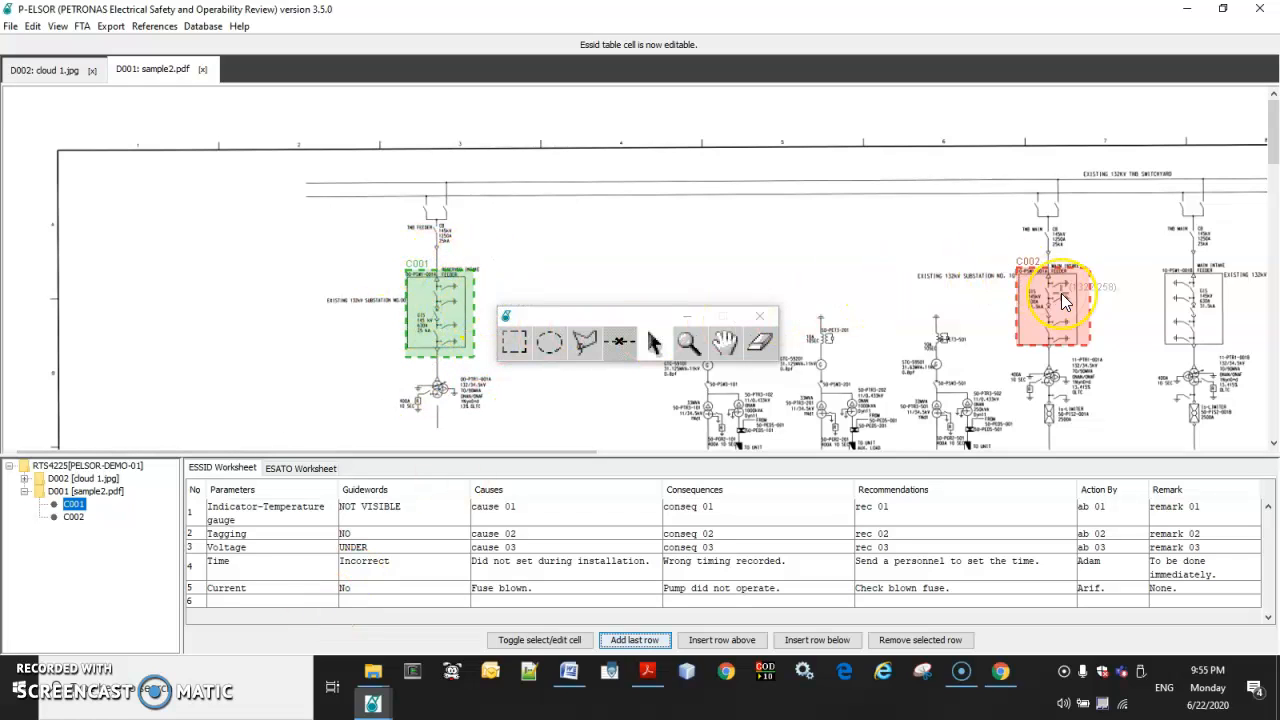
left_click(652, 342)
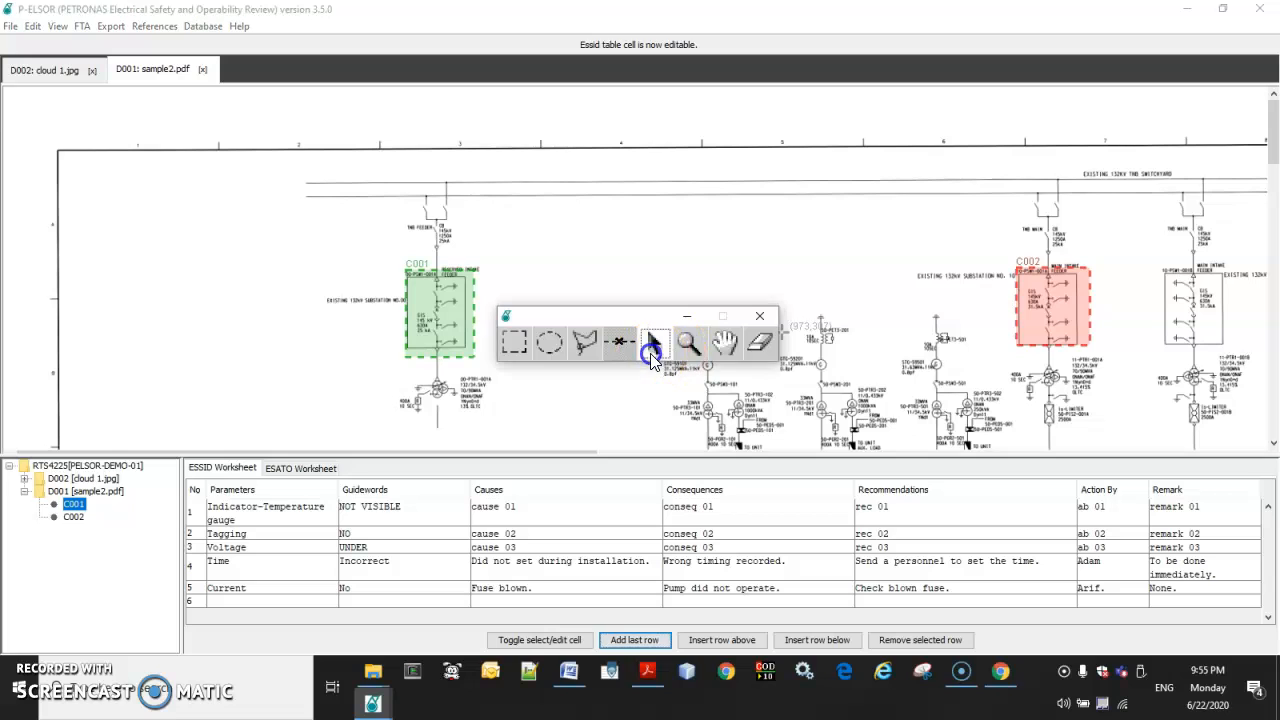
left_click(1051, 280)
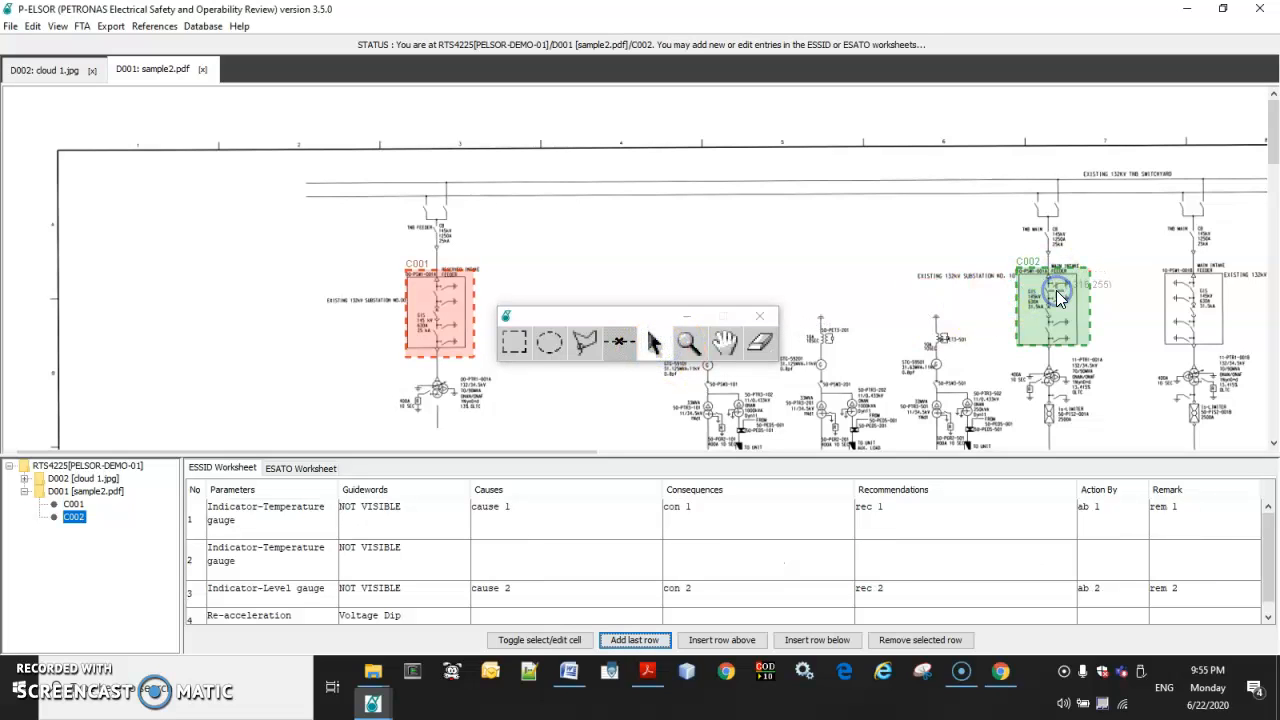
left_click(514, 345)
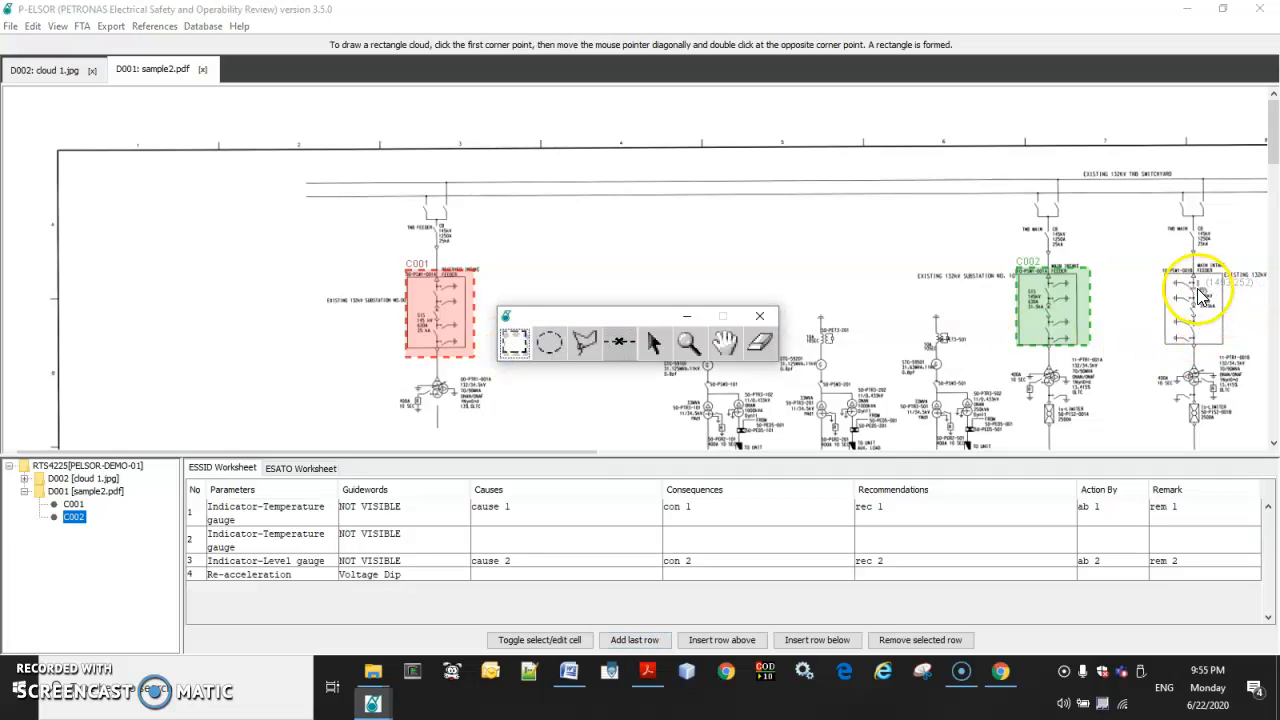
left_click(1166, 281)
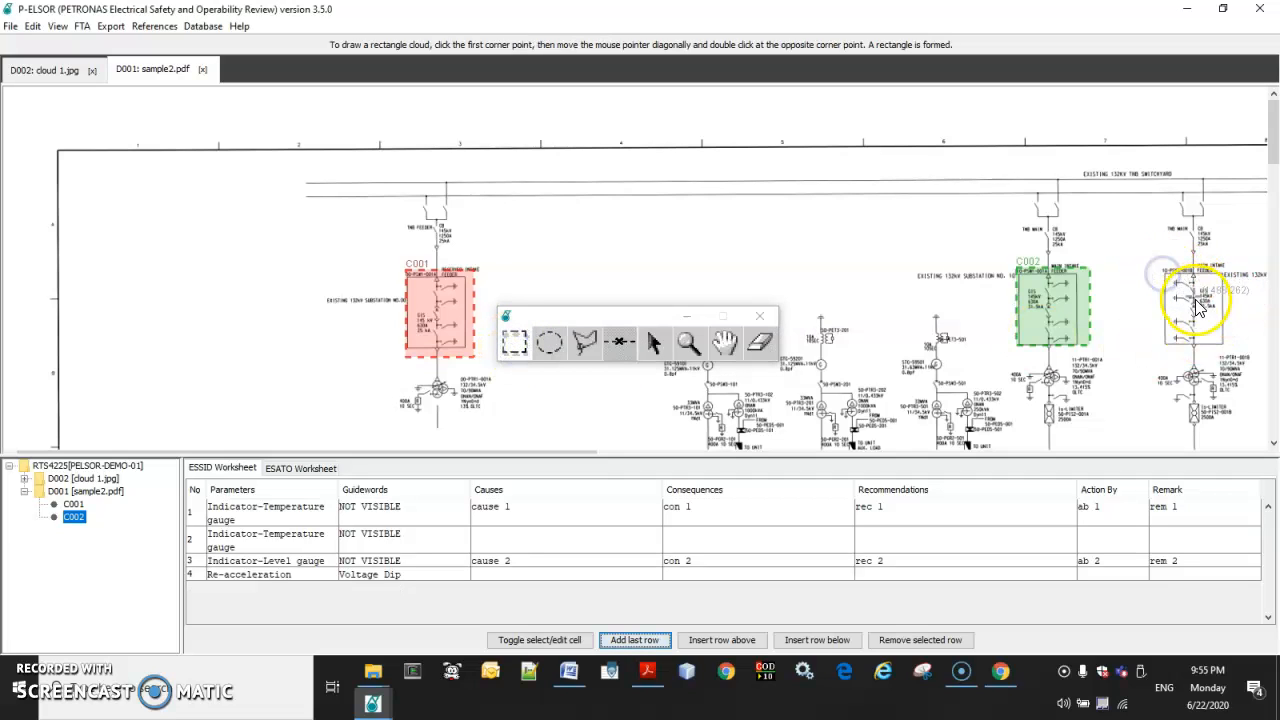
left_click(1165, 272)
left_click(1174, 279)
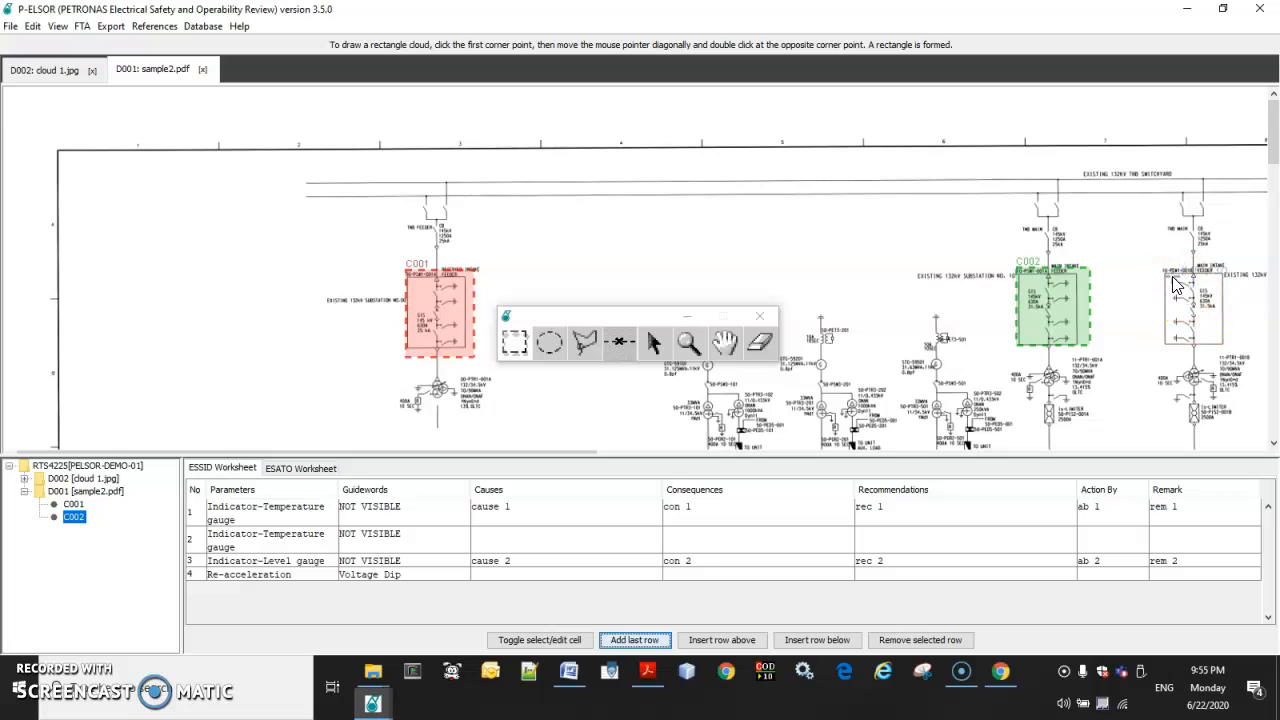
Draw a rectangle cloud around the main intake feeder switchgear next to cloud C002
left_click(516, 343)
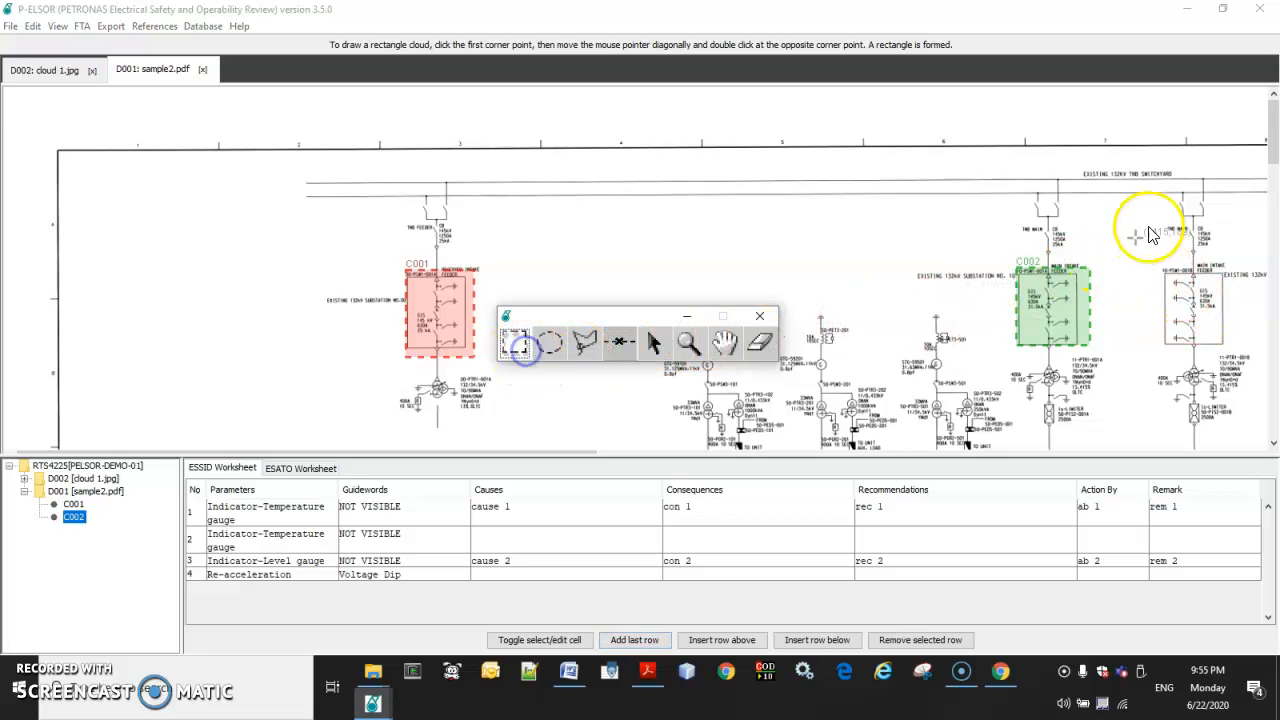
left_click(1155, 266)
double_click(1236, 352)
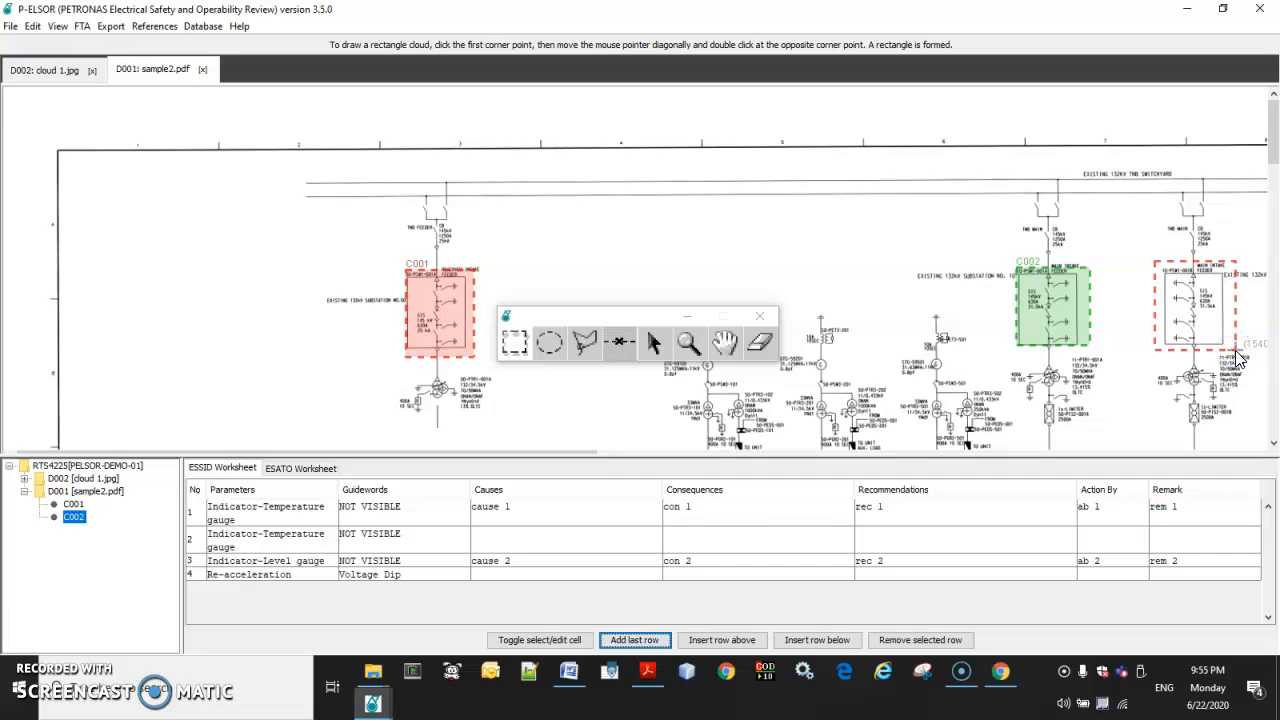
Finish the rectangle cloud around the main intake feeder and view its empty ESATO and ESSID worksheets
double_click(1236, 354)
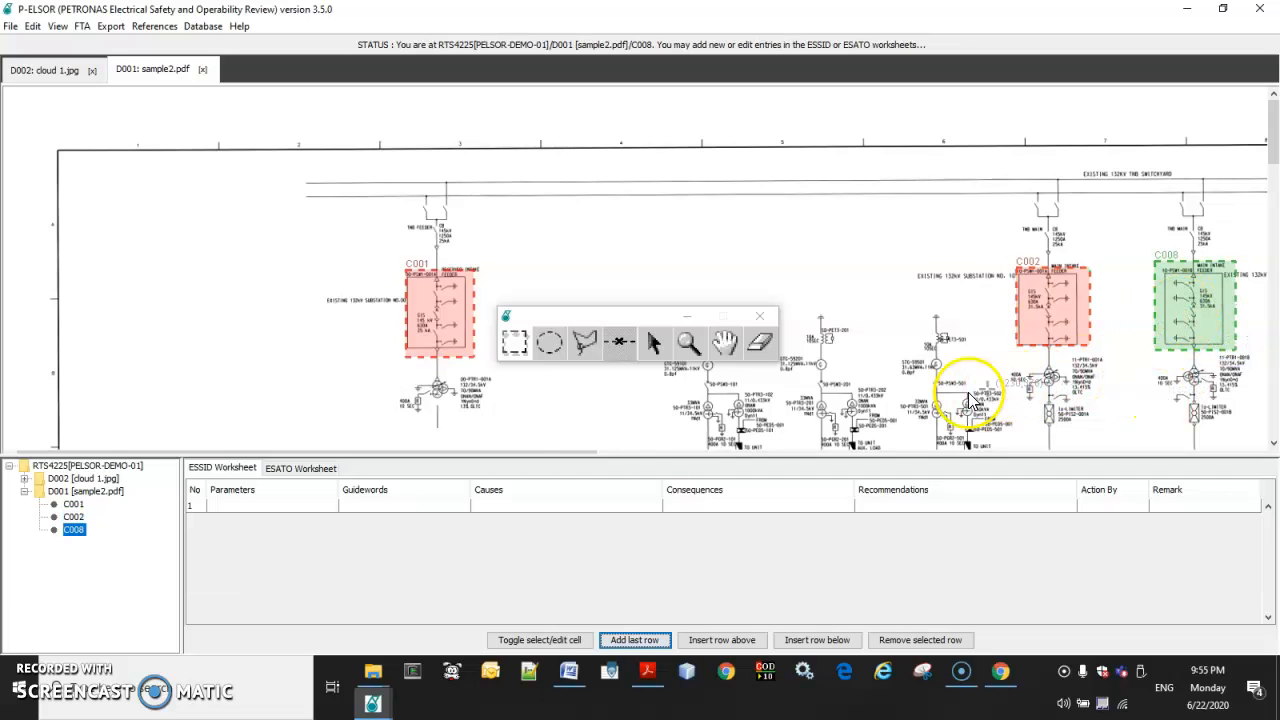
left_click(280, 470)
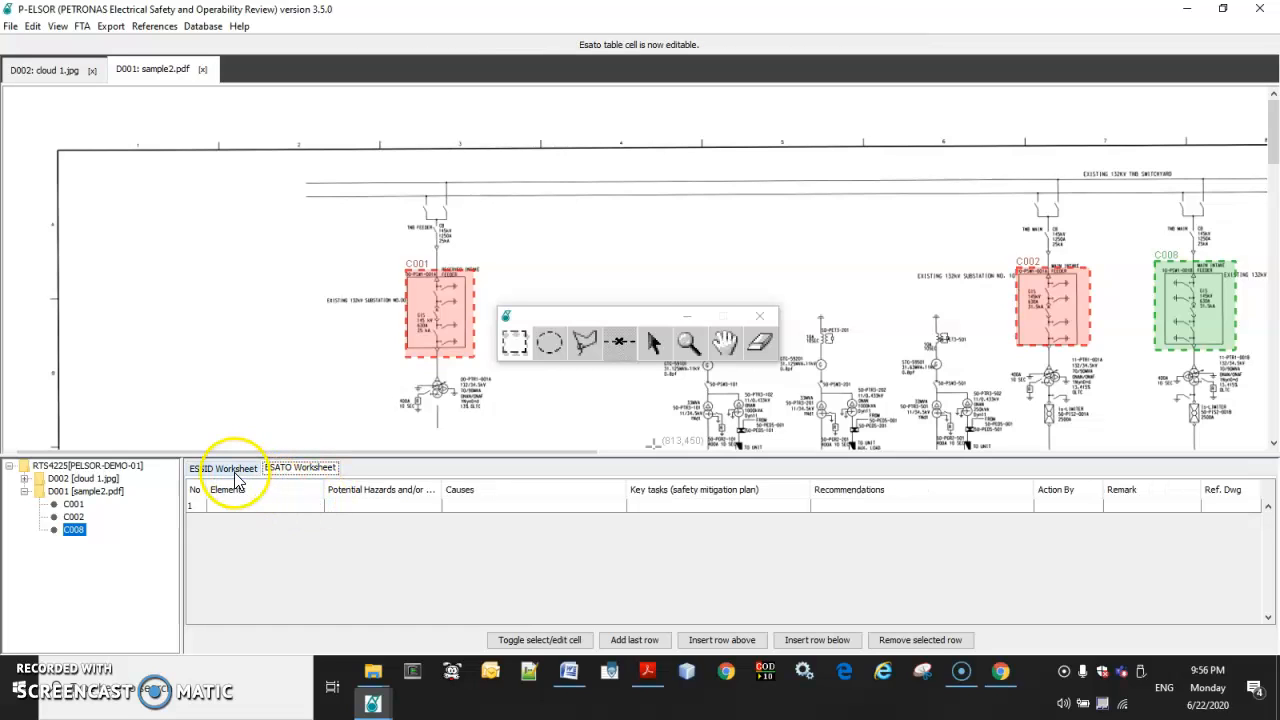
left_click(234, 471)
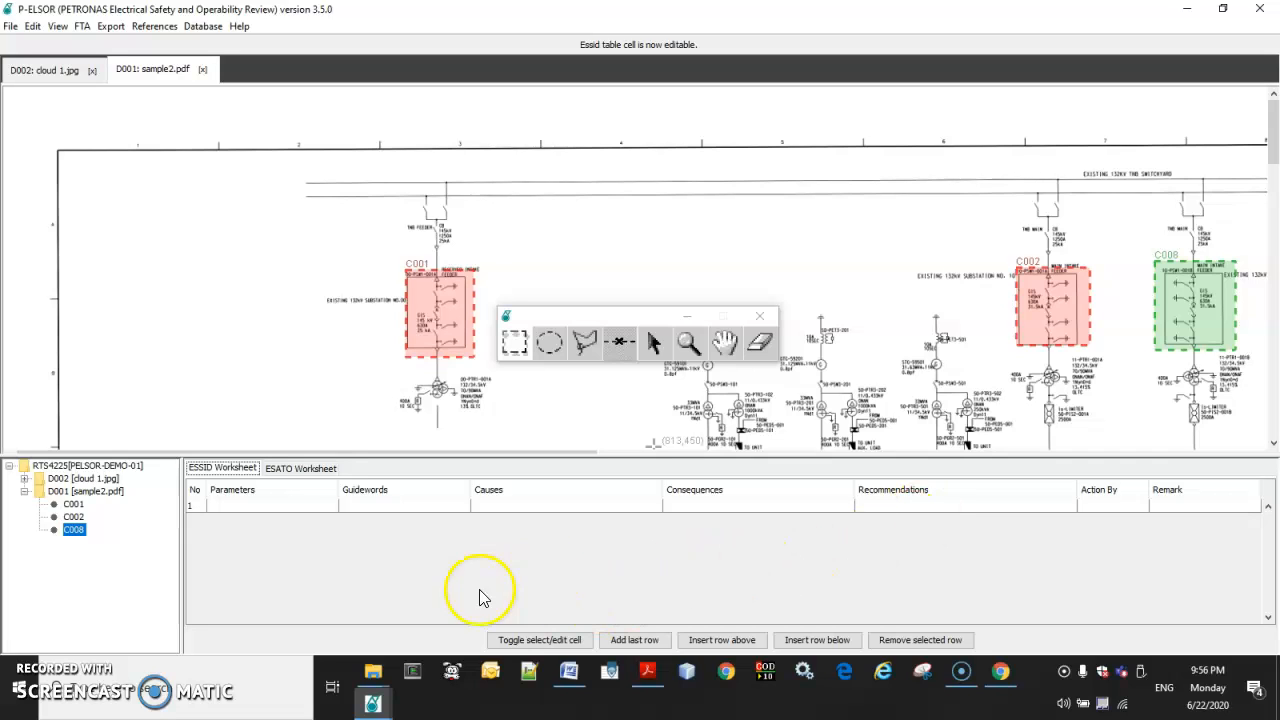
Save the whole project with all its diagrams and dismiss the confirmation message
left_click(13, 28)
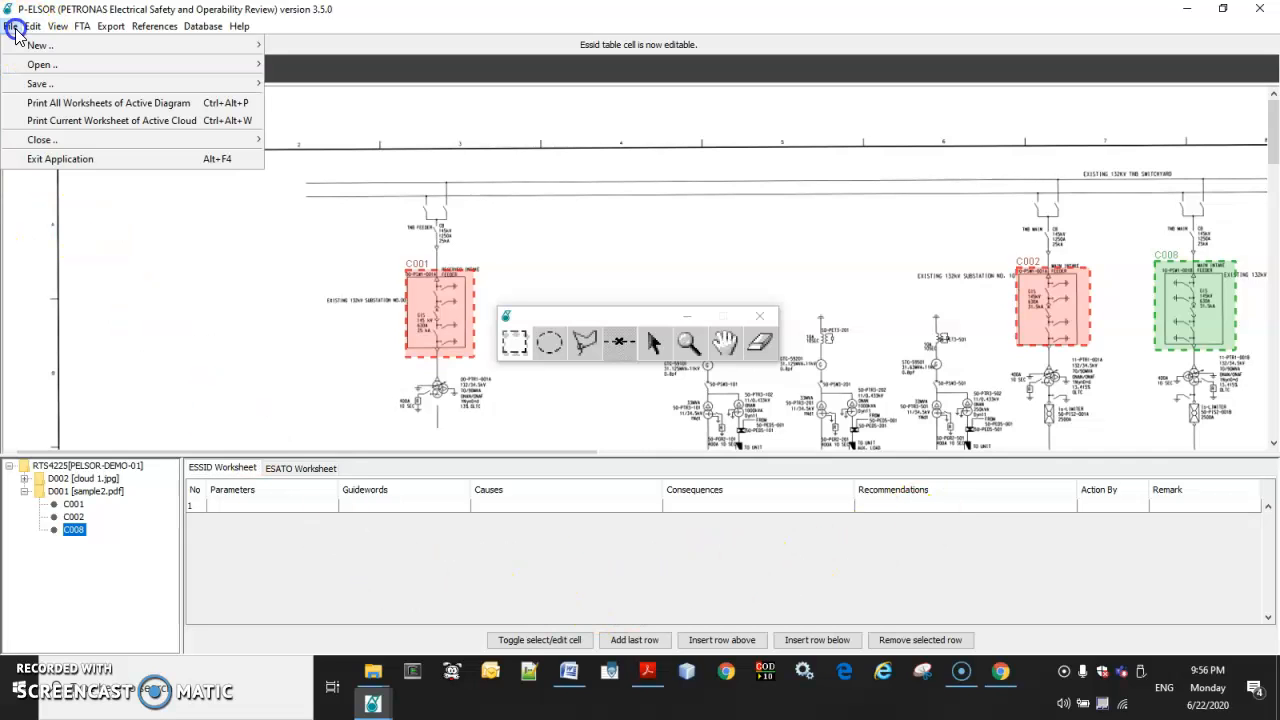
mouse_move(38, 84)
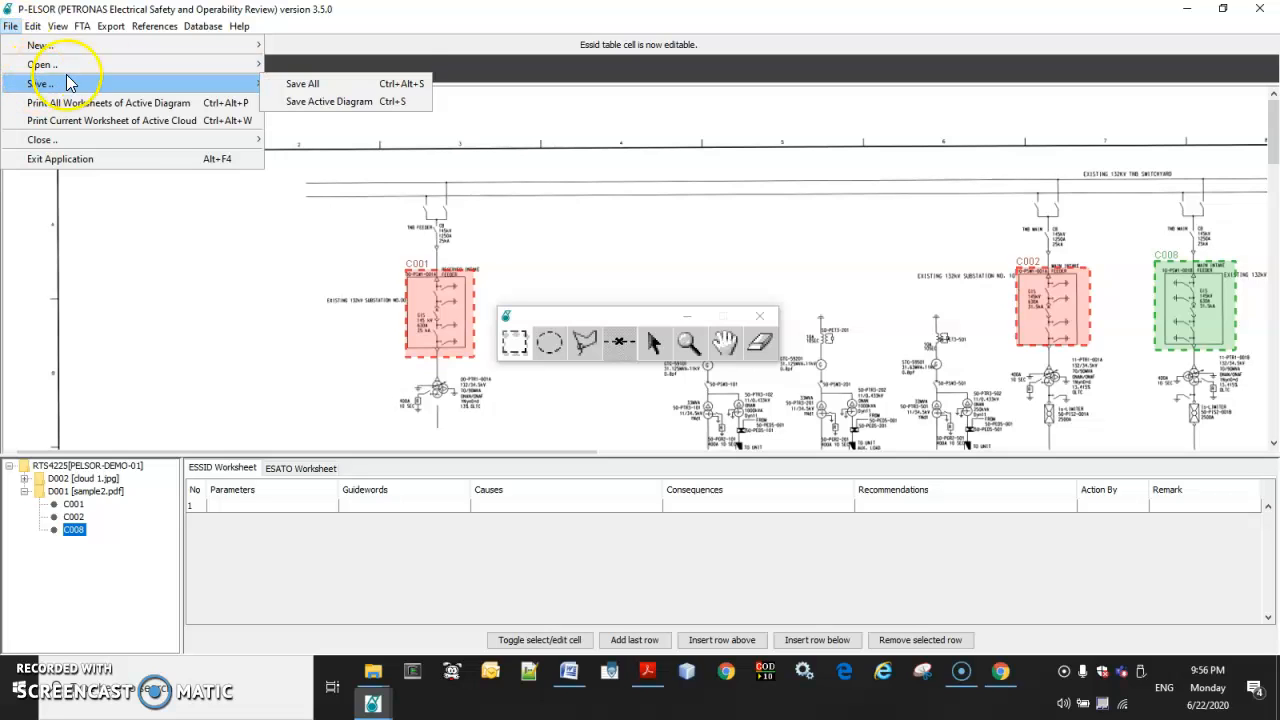
left_click(300, 86)
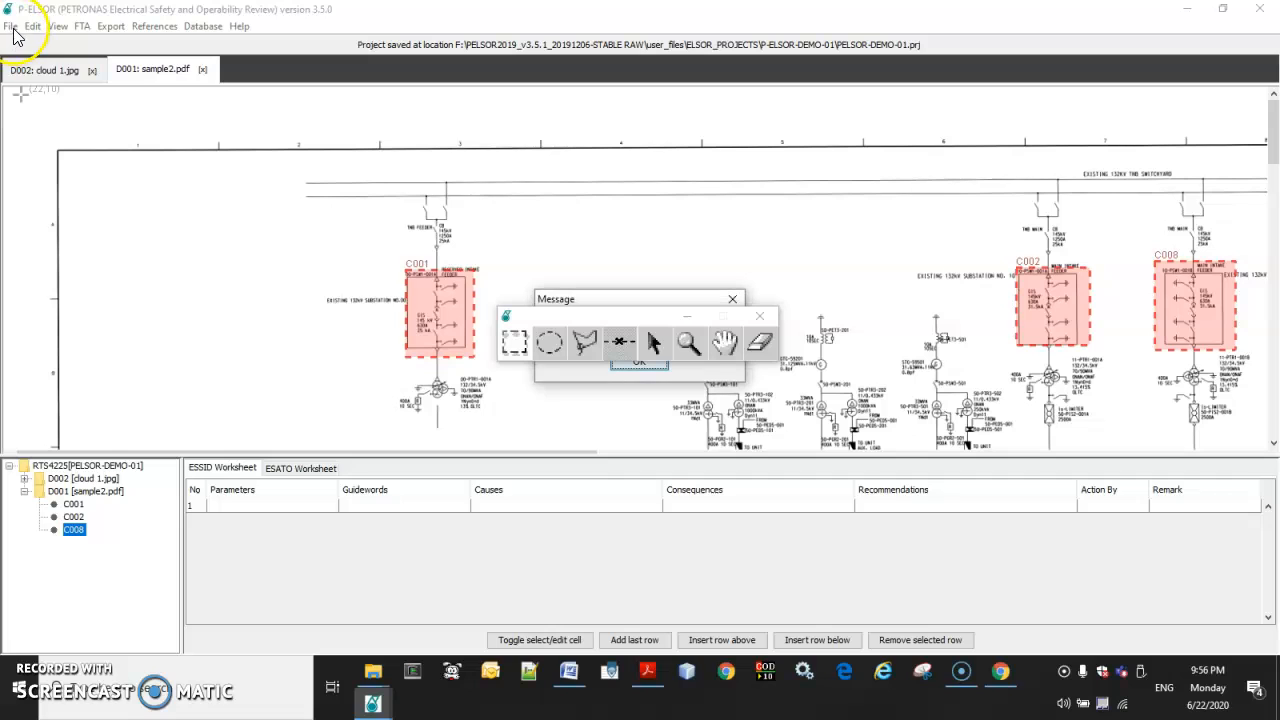
left_click_drag(600, 303, 600, 222)
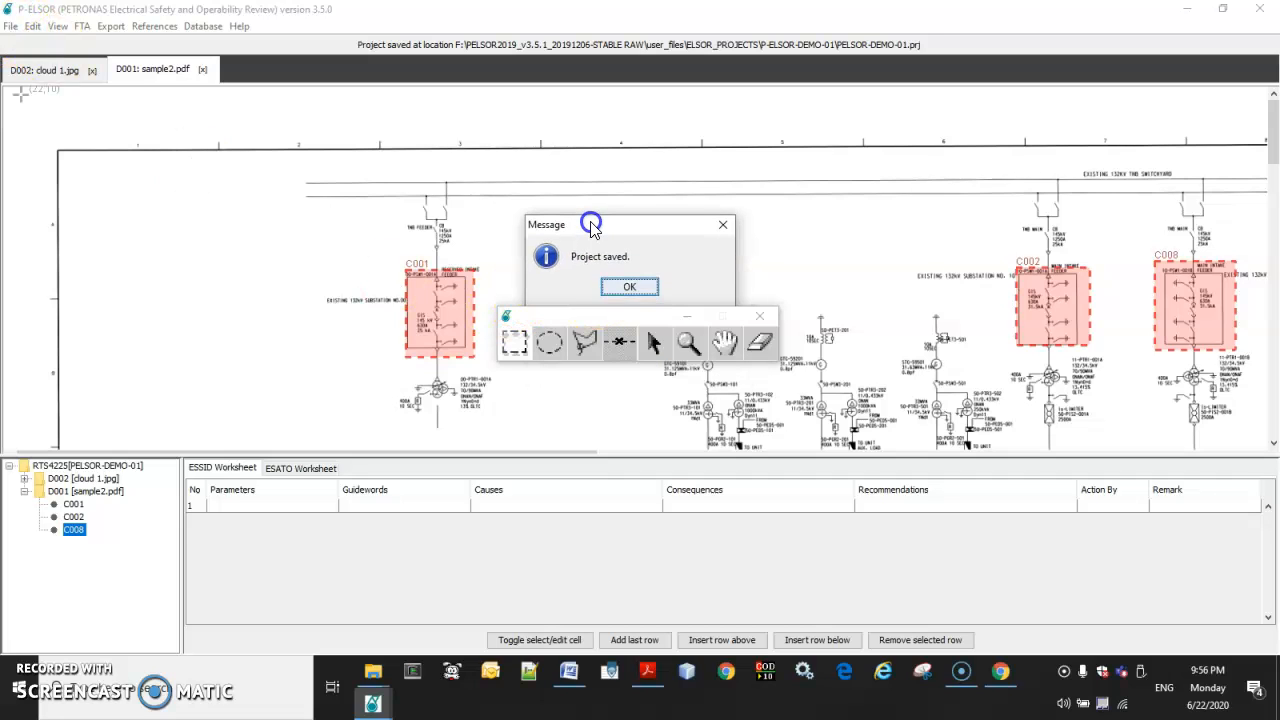
left_click(611, 286)
Open the project information and move the drawing toolbar clear of the dialog
left_click(9, 25)
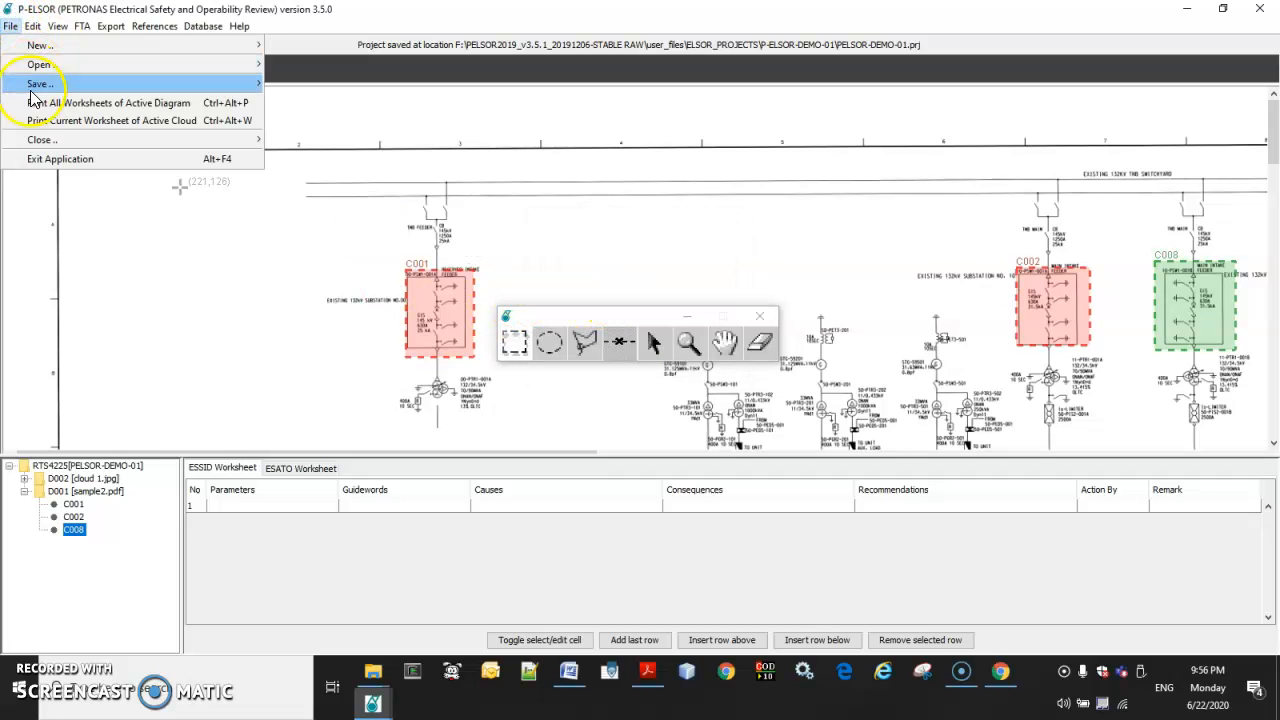
mouse_move(38, 32)
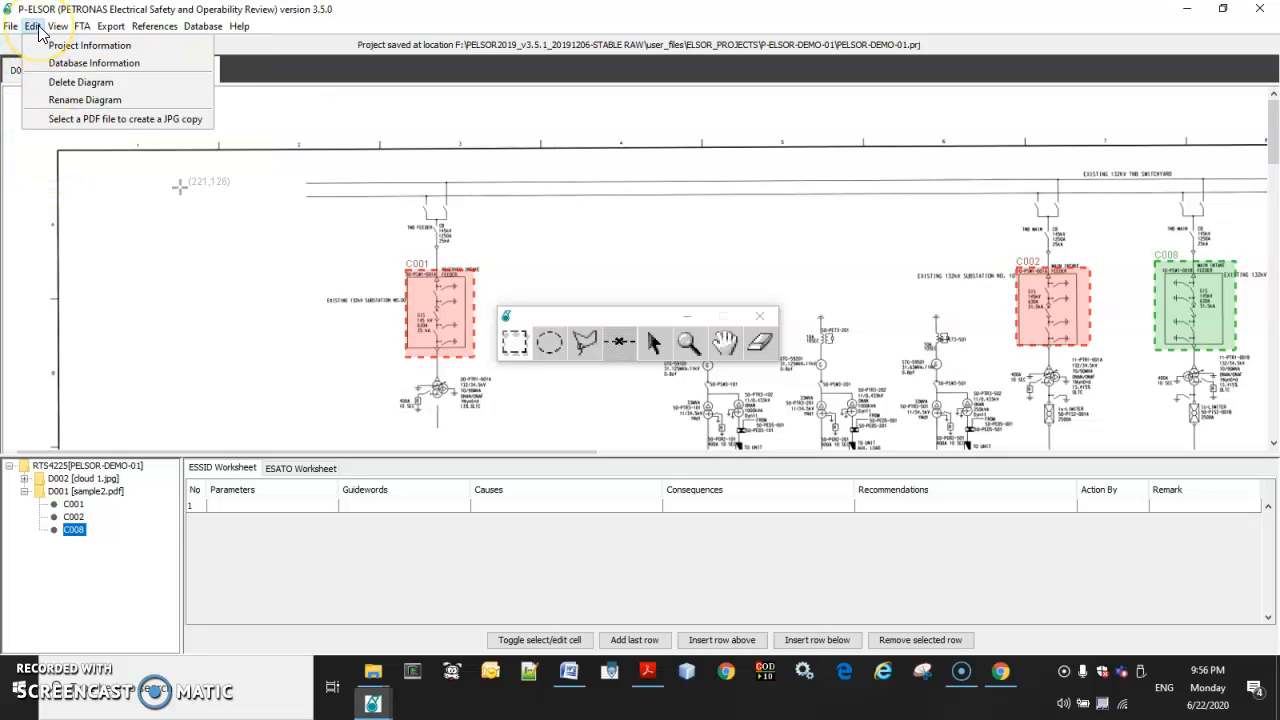
left_click(48, 45)
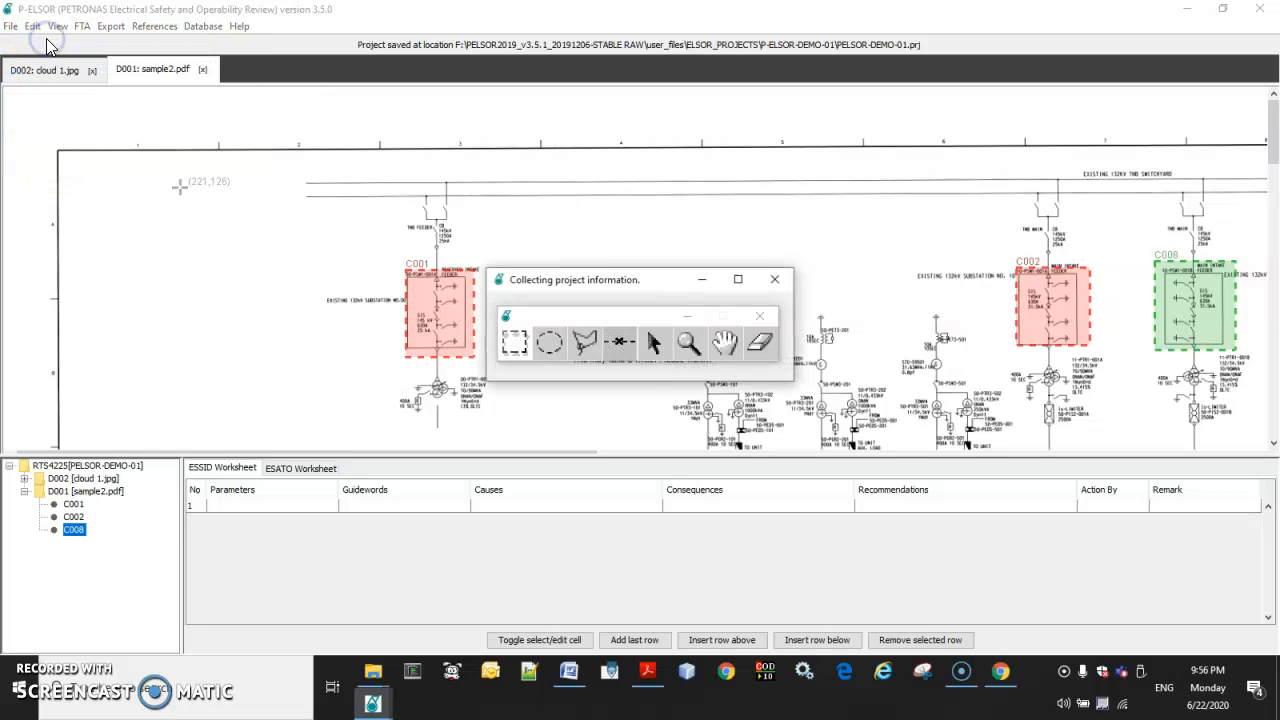
left_click_drag(643, 329, 945, 527)
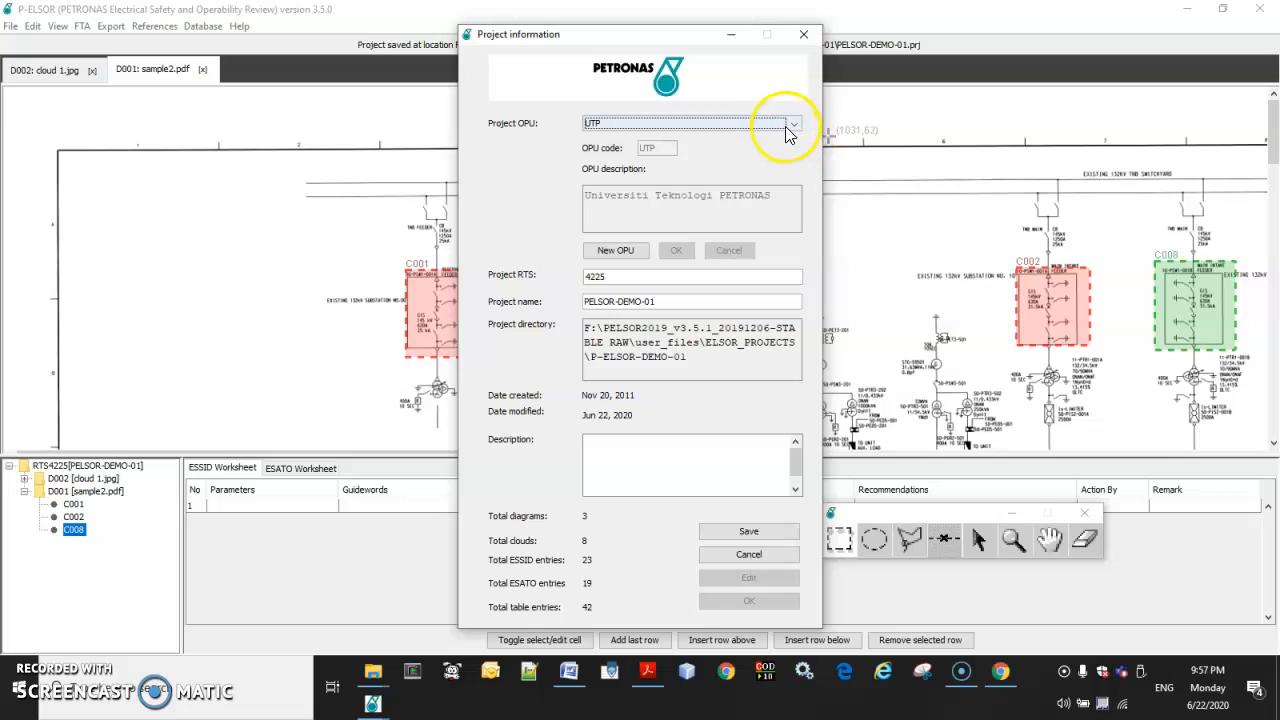
Examine the project's RTS number, name and directory, and close the project information without saving changes
left_click_drag(640, 280, 564, 272)
left_click_drag(709, 303, 560, 292)
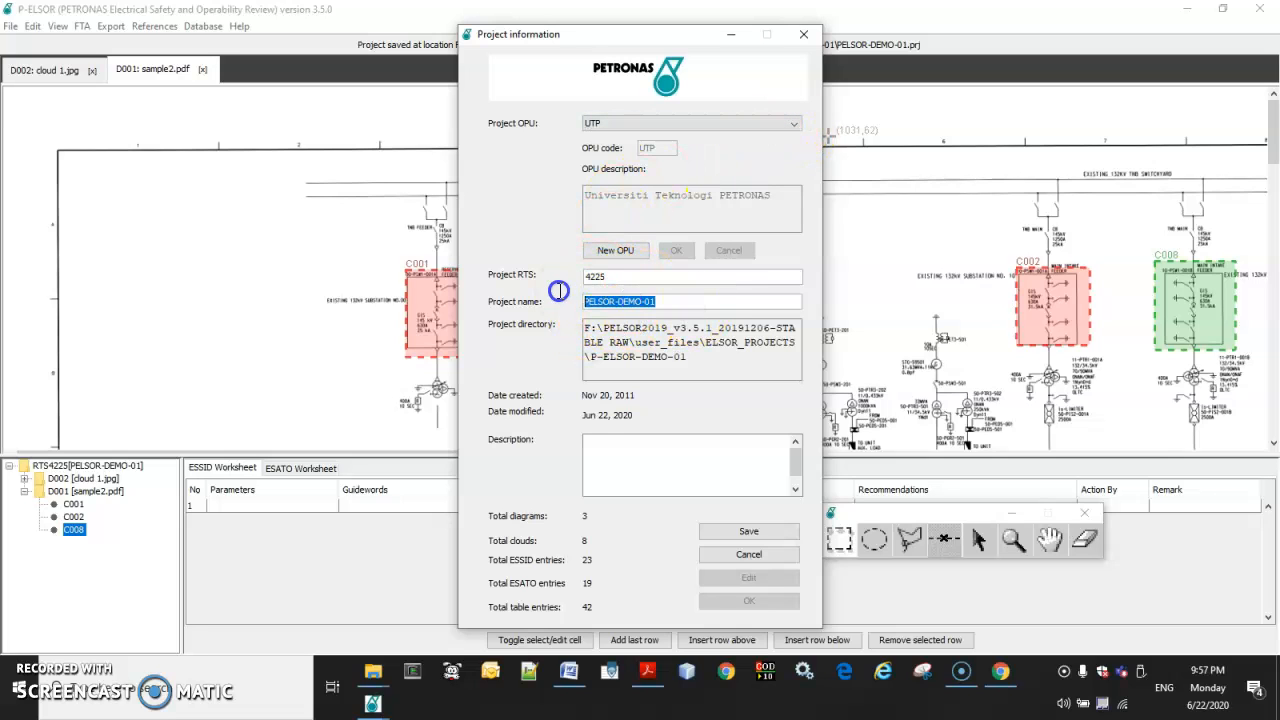
left_click_drag(734, 371, 585, 325)
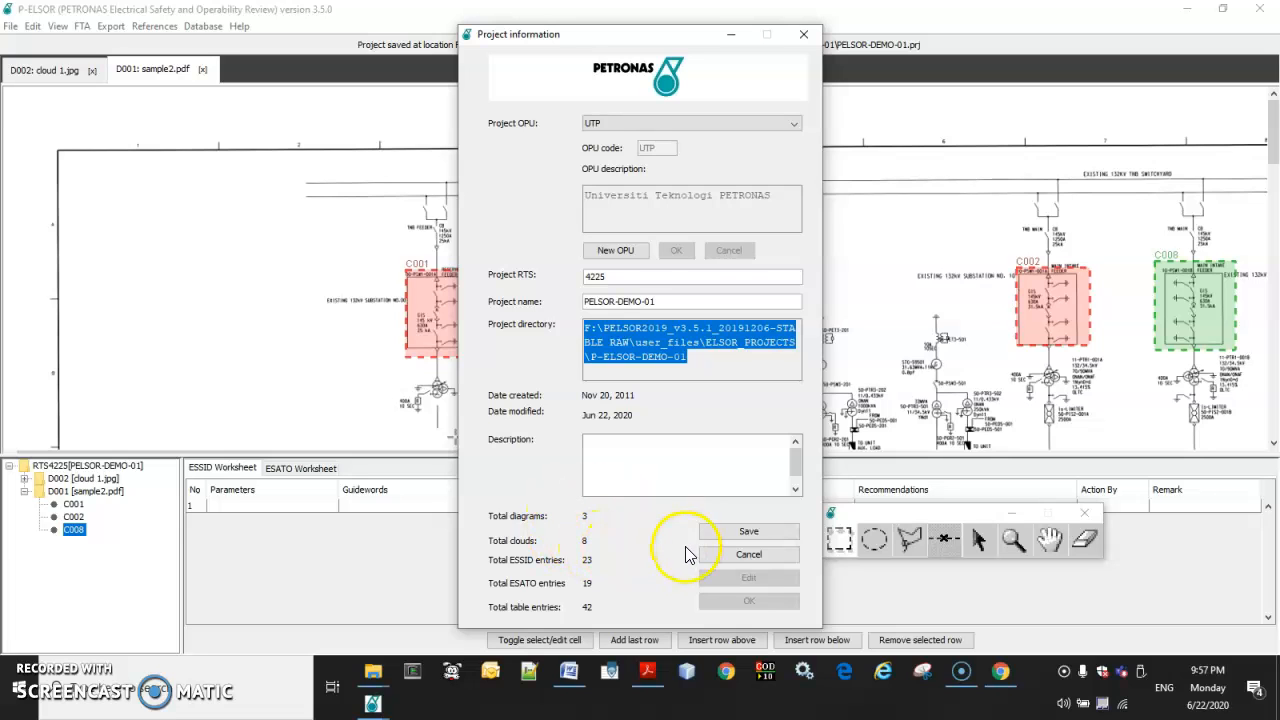
left_click(748, 566)
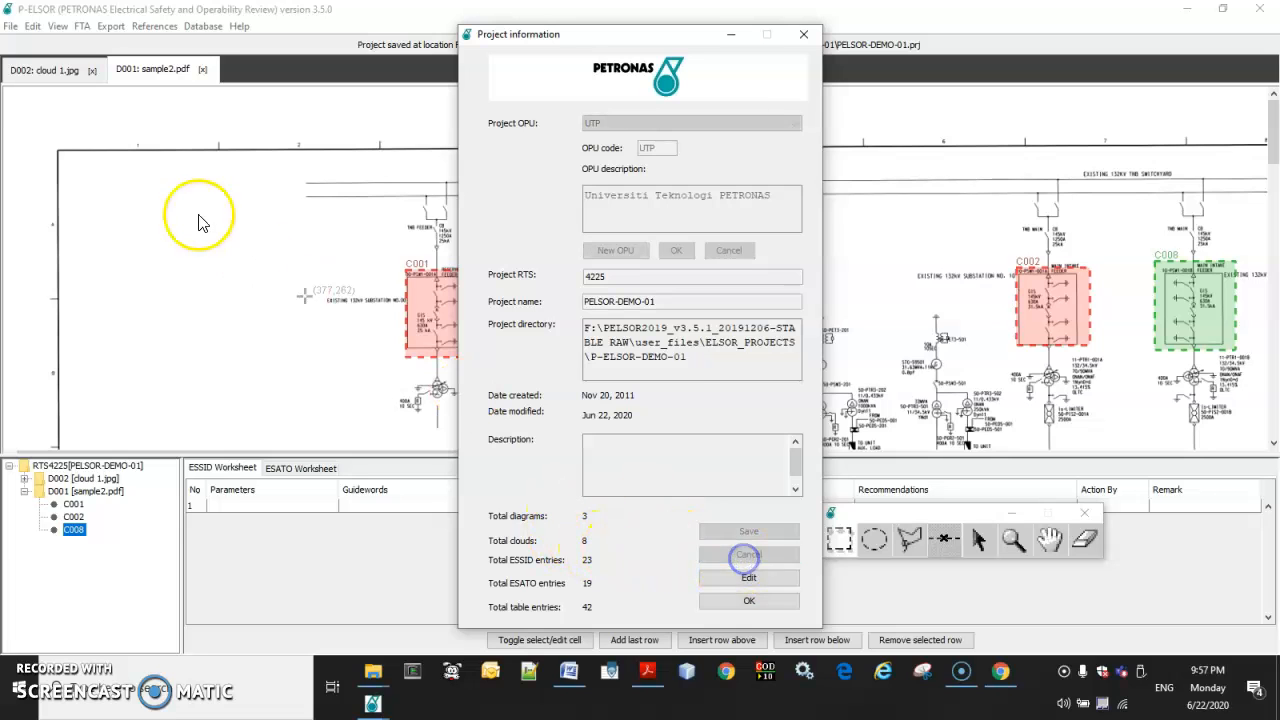
left_click(766, 606)
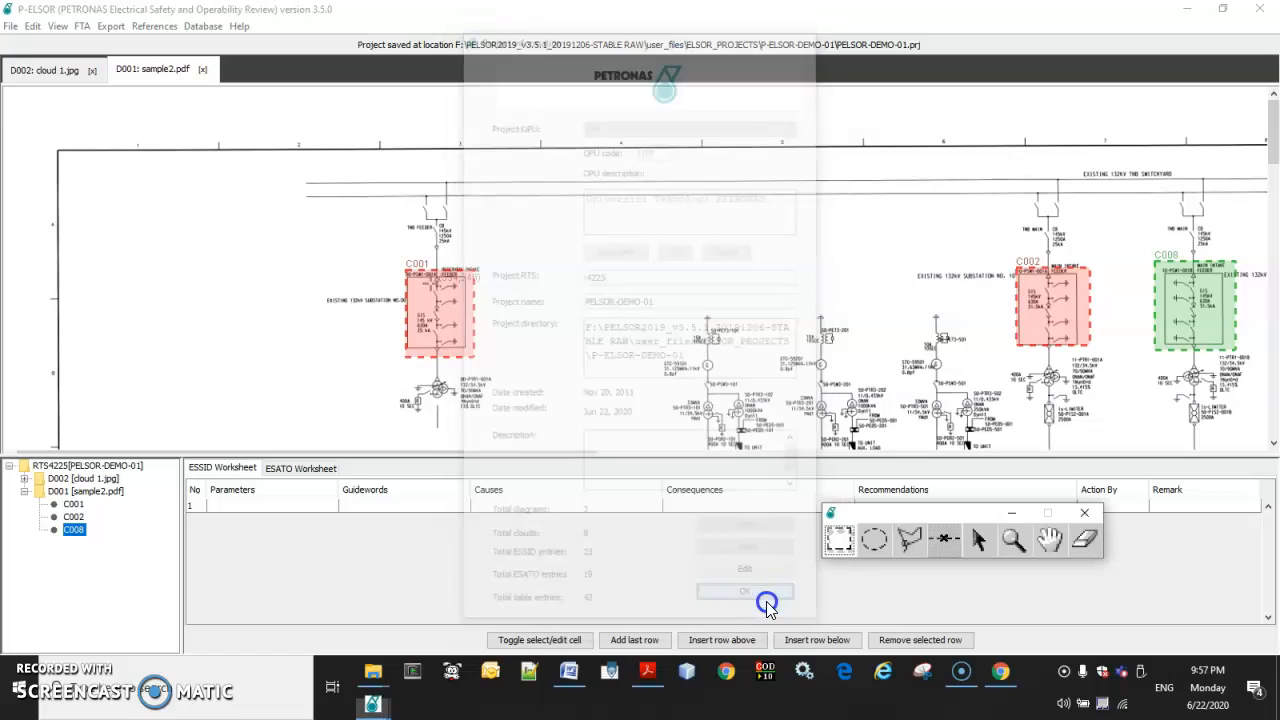
Open the diagram file D003_test_goodSampleGIF.obj from the P-ELSOR-DEMO-01 project folder
left_click(11, 28)
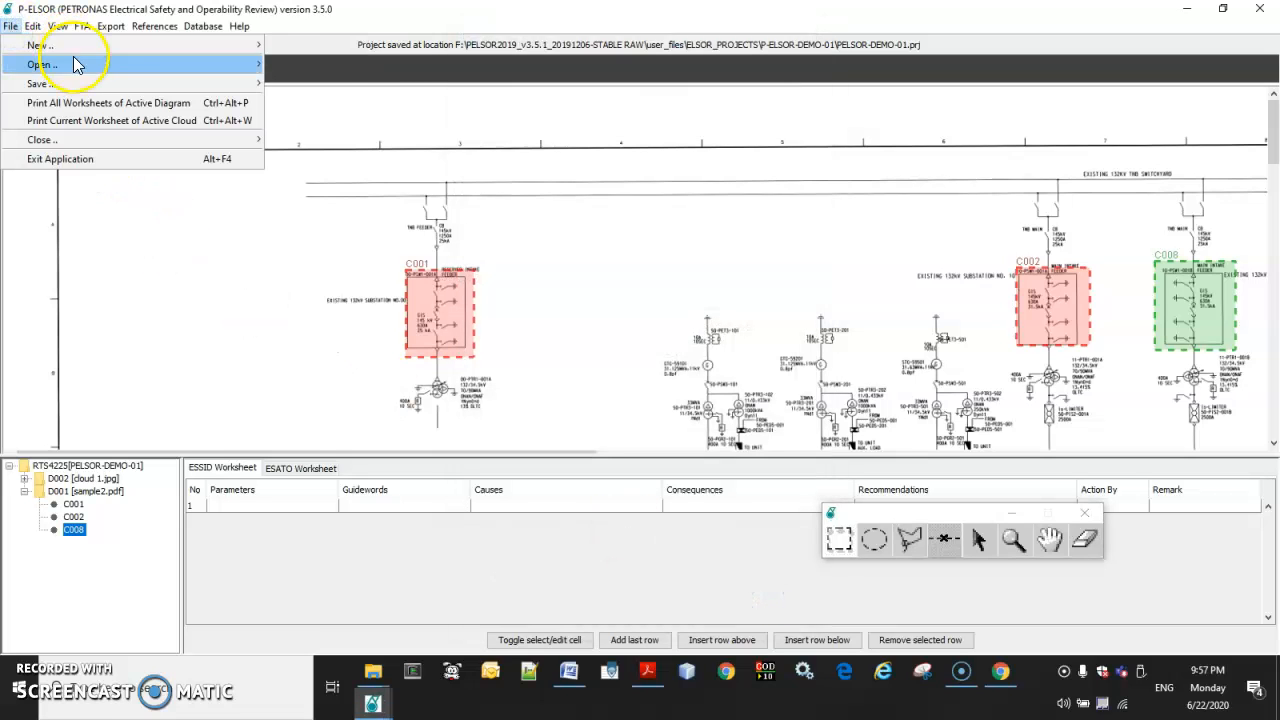
mouse_move(255, 64)
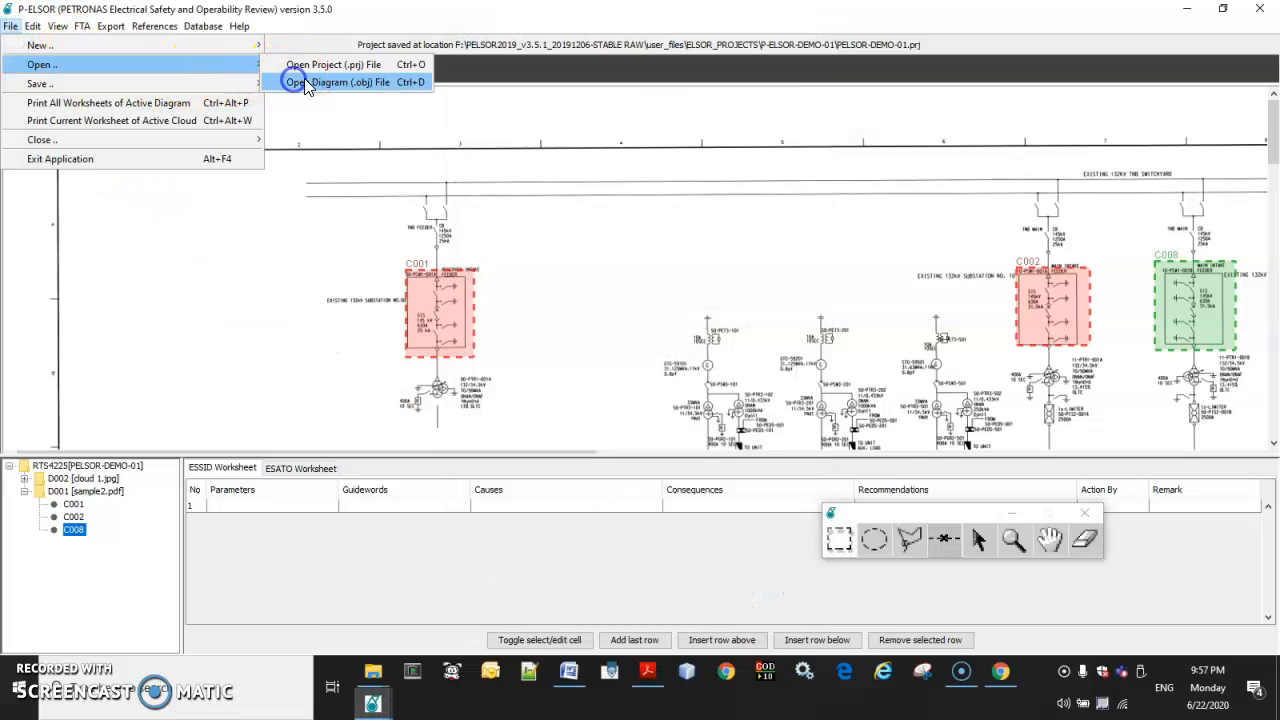
left_click(304, 80)
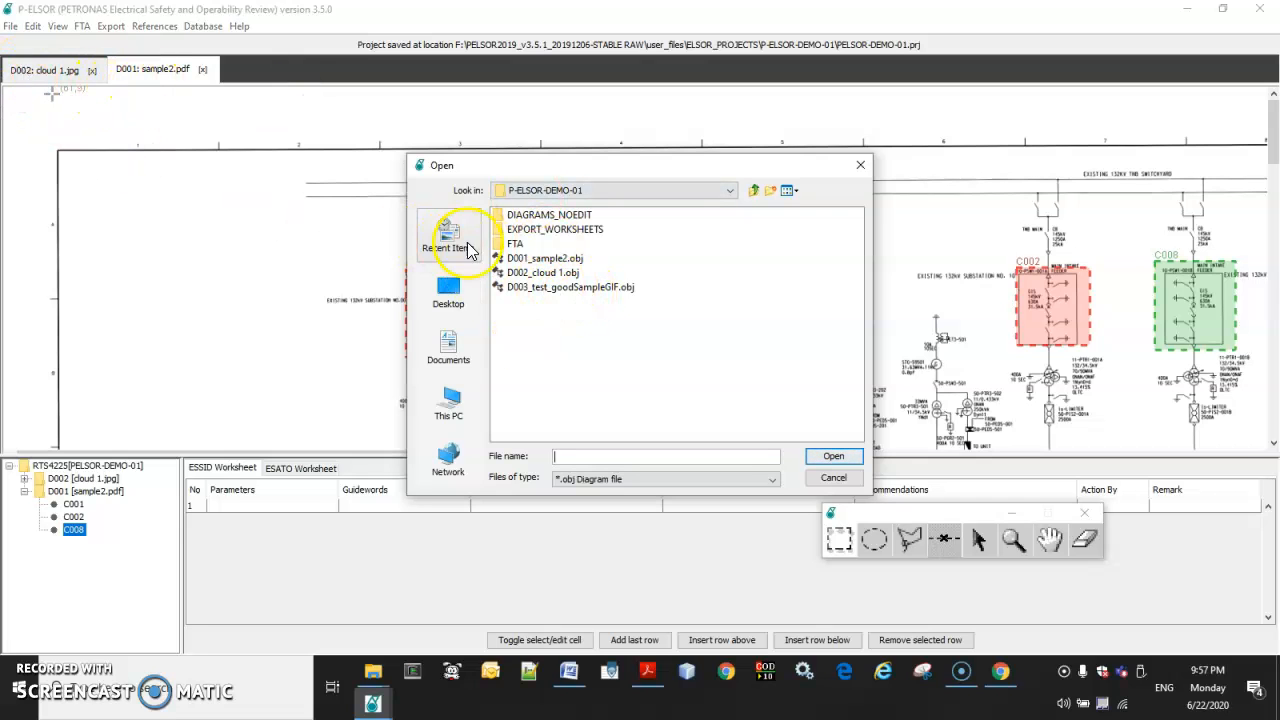
left_click(533, 275)
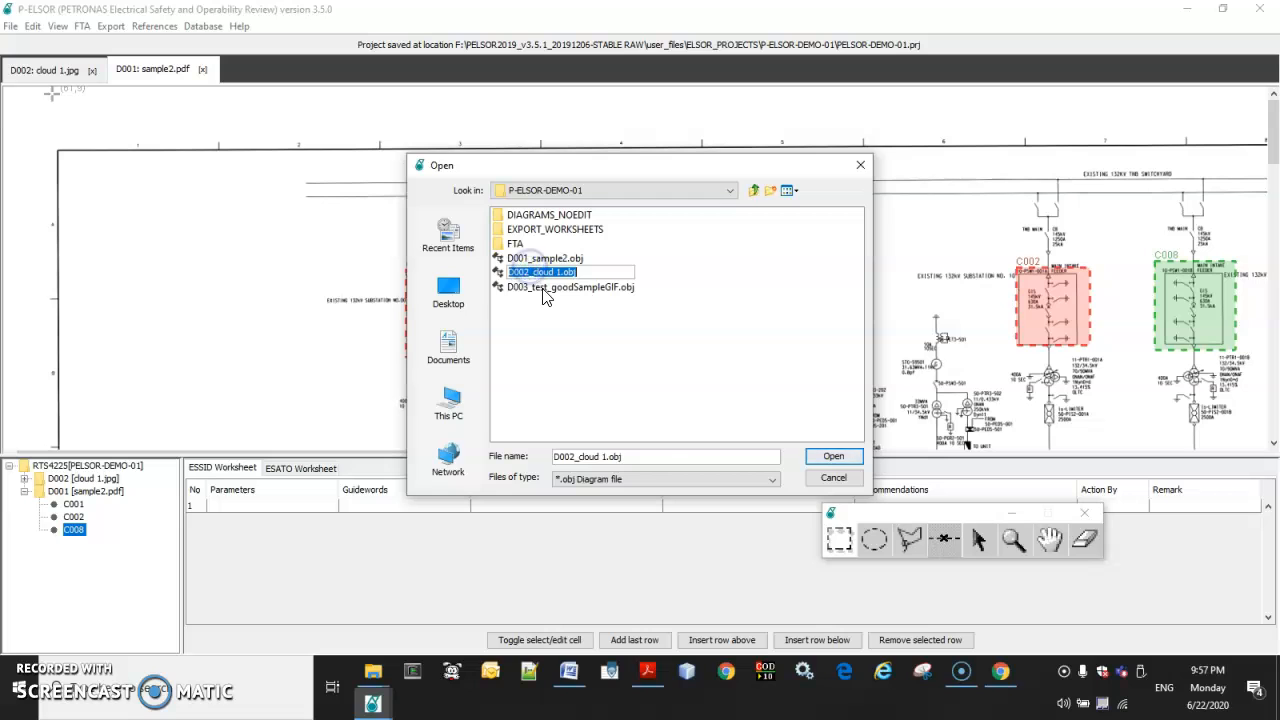
left_click(542, 288)
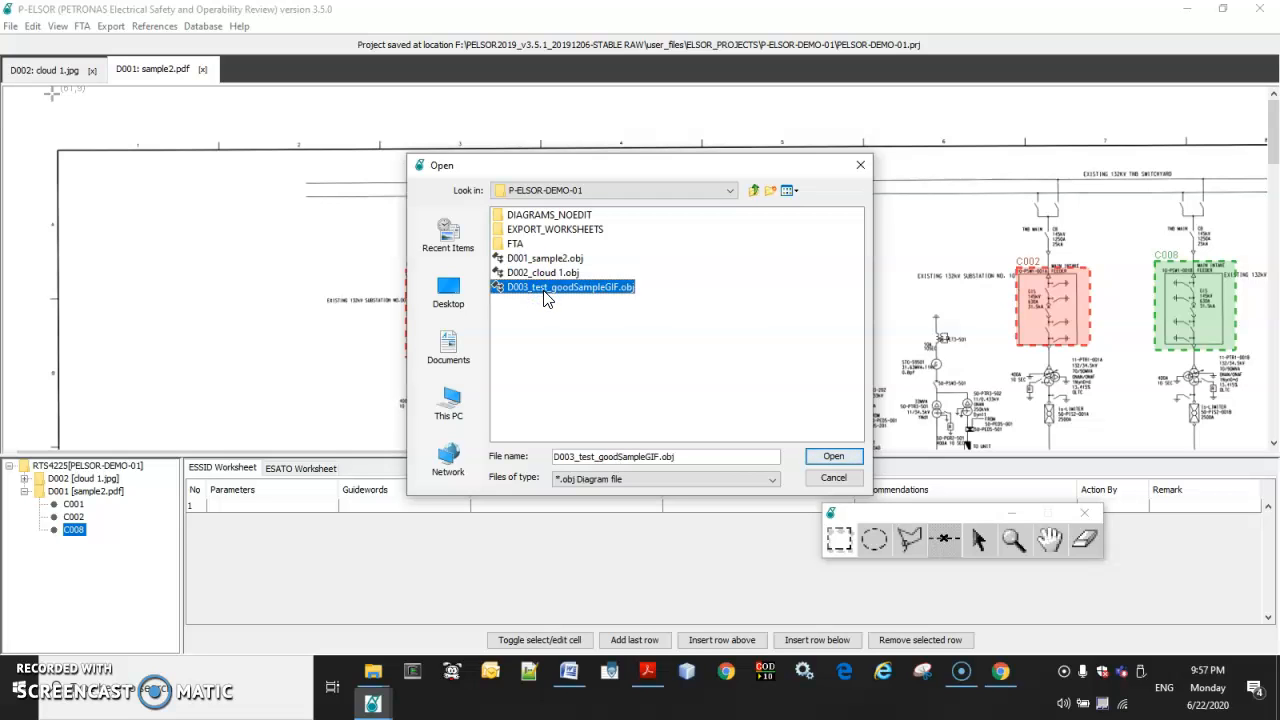
left_click(852, 456)
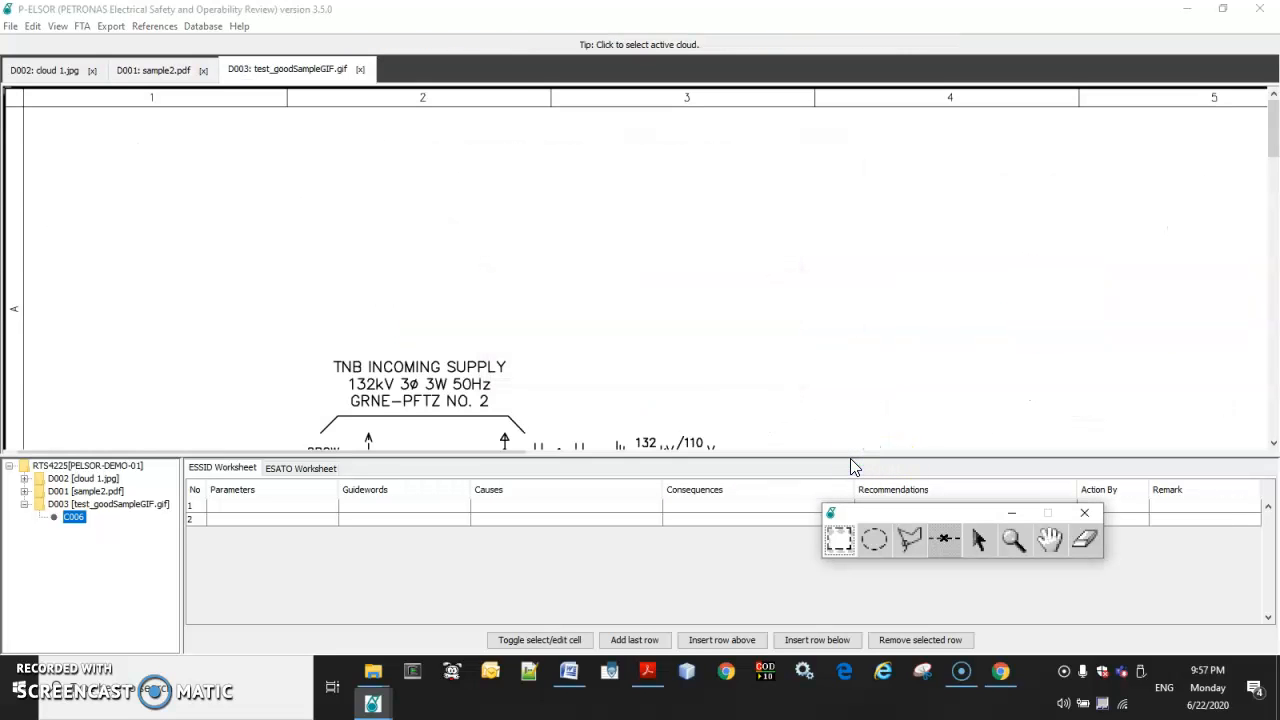
Locate cloud C006 in drawing D003 and view its ESATO and ESSID worksheets
scroll(574, 198, "down", 10)
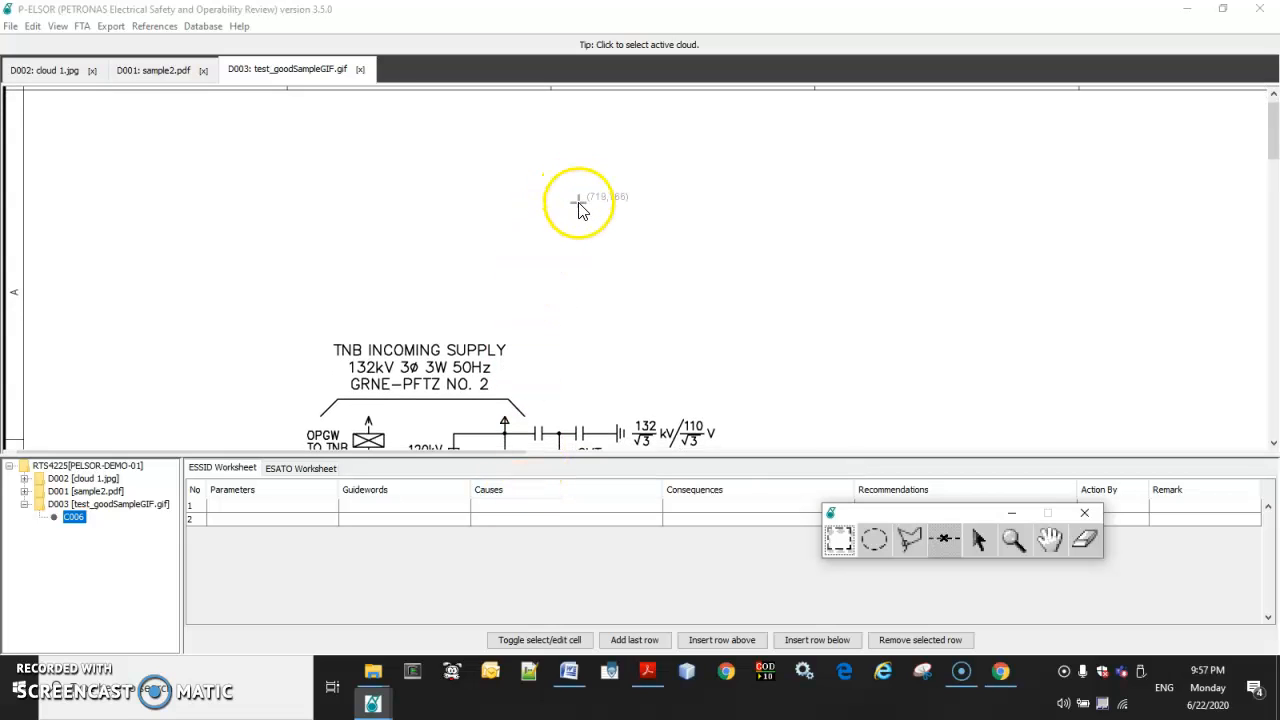
left_click_drag(1273, 144, 1273, 187)
left_click(1053, 540)
left_click_drag(1014, 361, 774, 117)
left_click(712, 210)
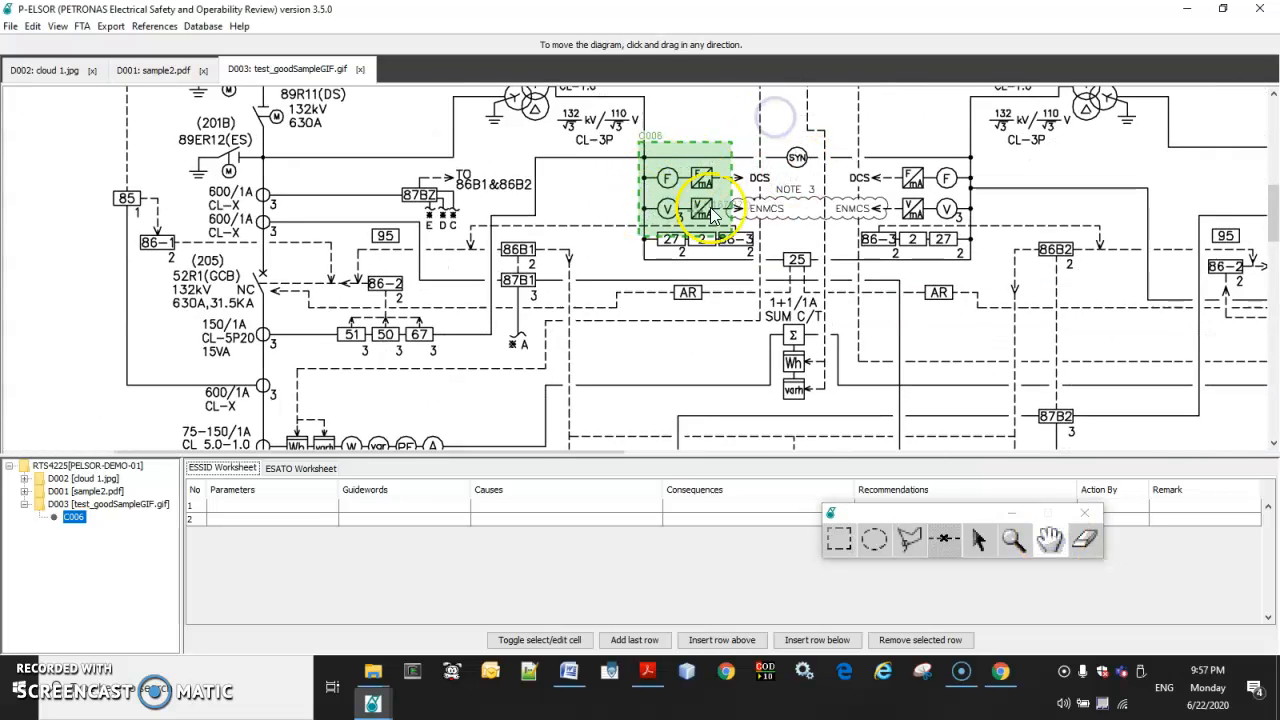
left_click(73, 520)
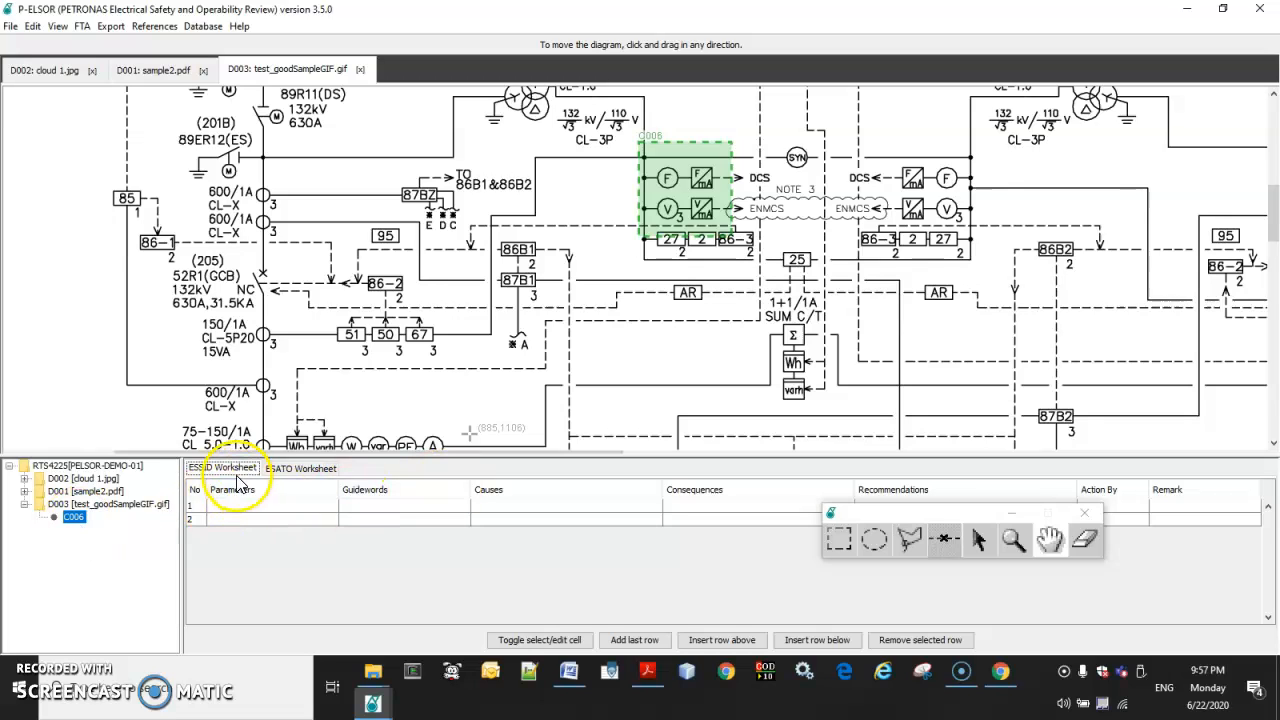
left_click(286, 468)
left_click(232, 470)
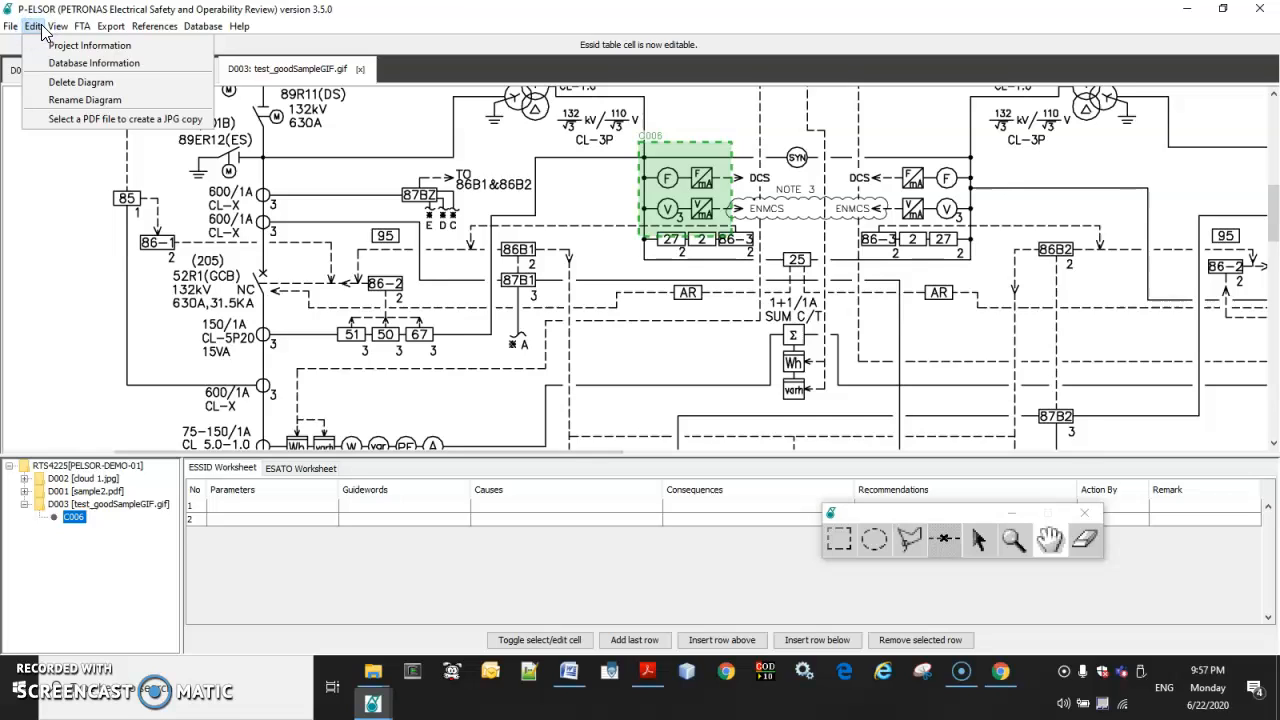
Examine the database connection properties, including the host name, and close the configuration without saving changes
left_click(96, 66)
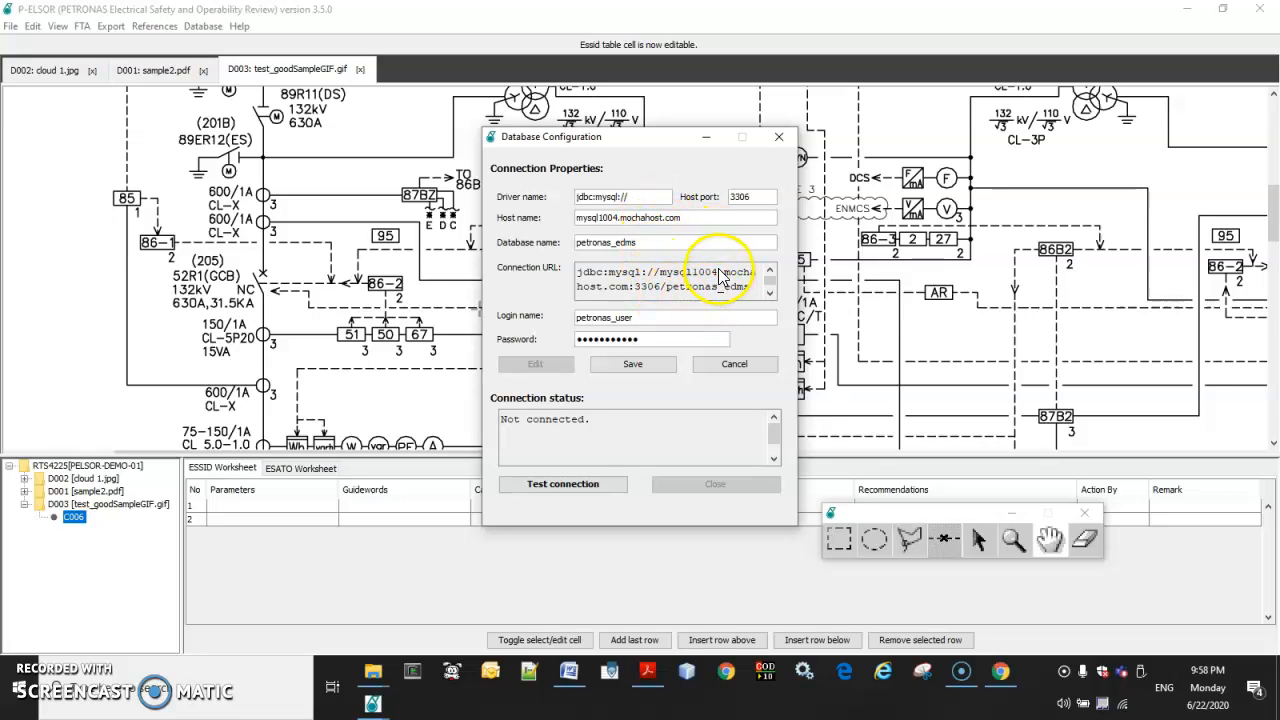
left_click_drag(701, 217, 562, 222)
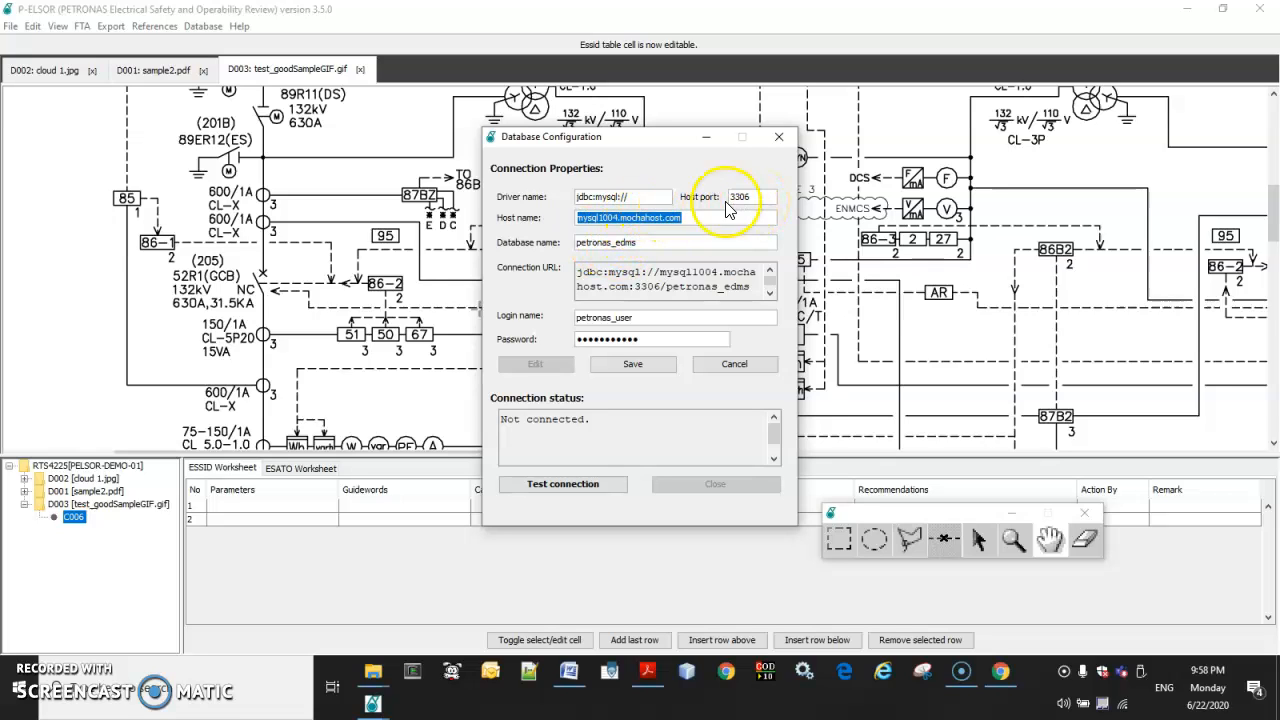
left_click(710, 364)
left_click(712, 484)
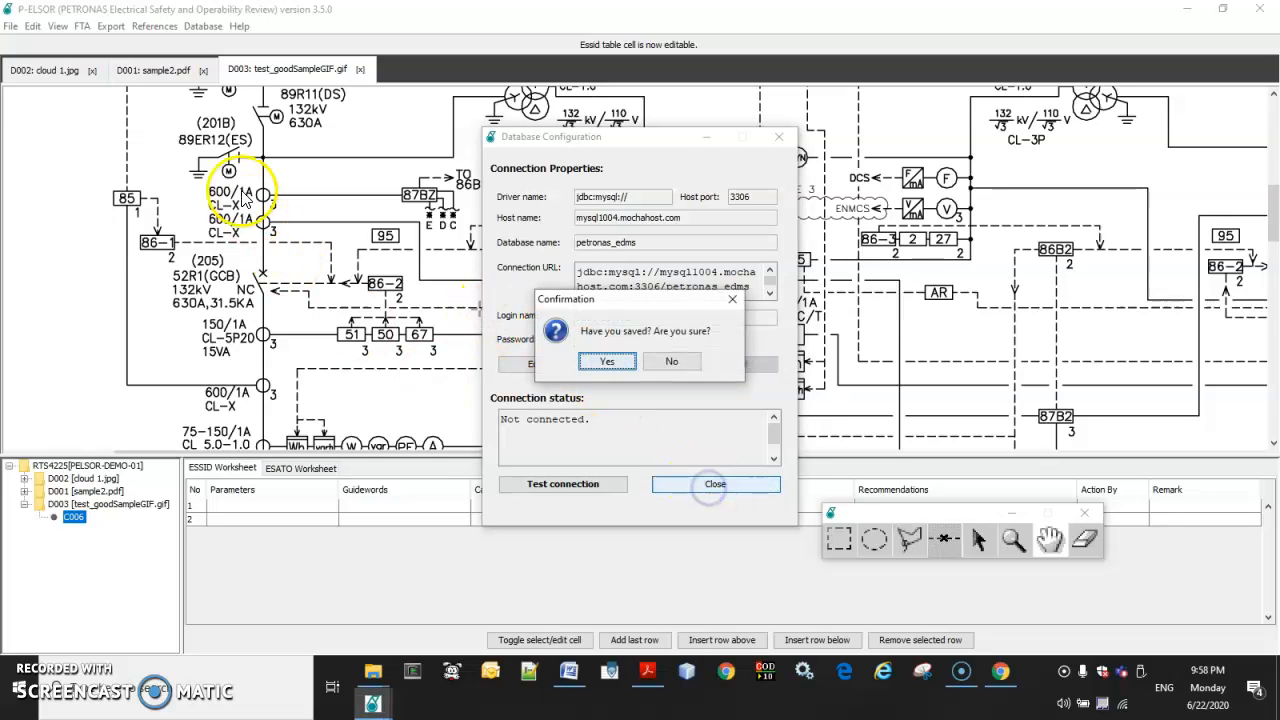
left_click(662, 362)
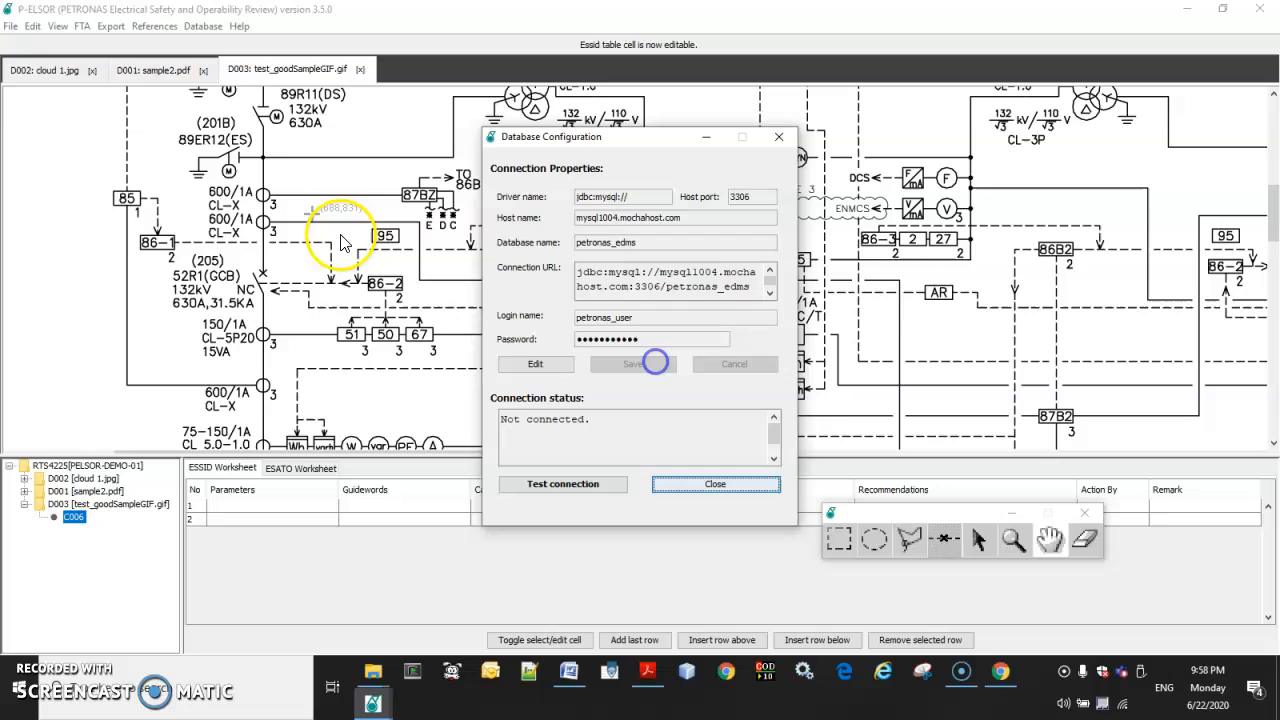
left_click(733, 485)
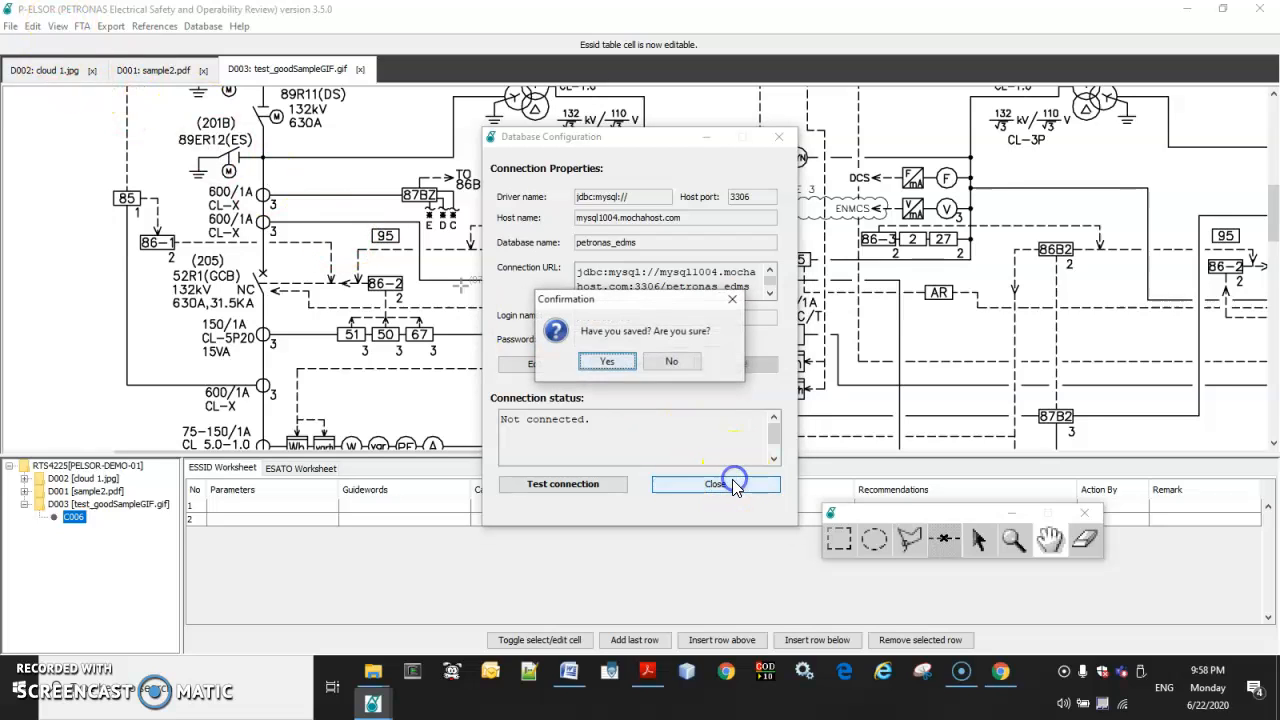
left_click(617, 364)
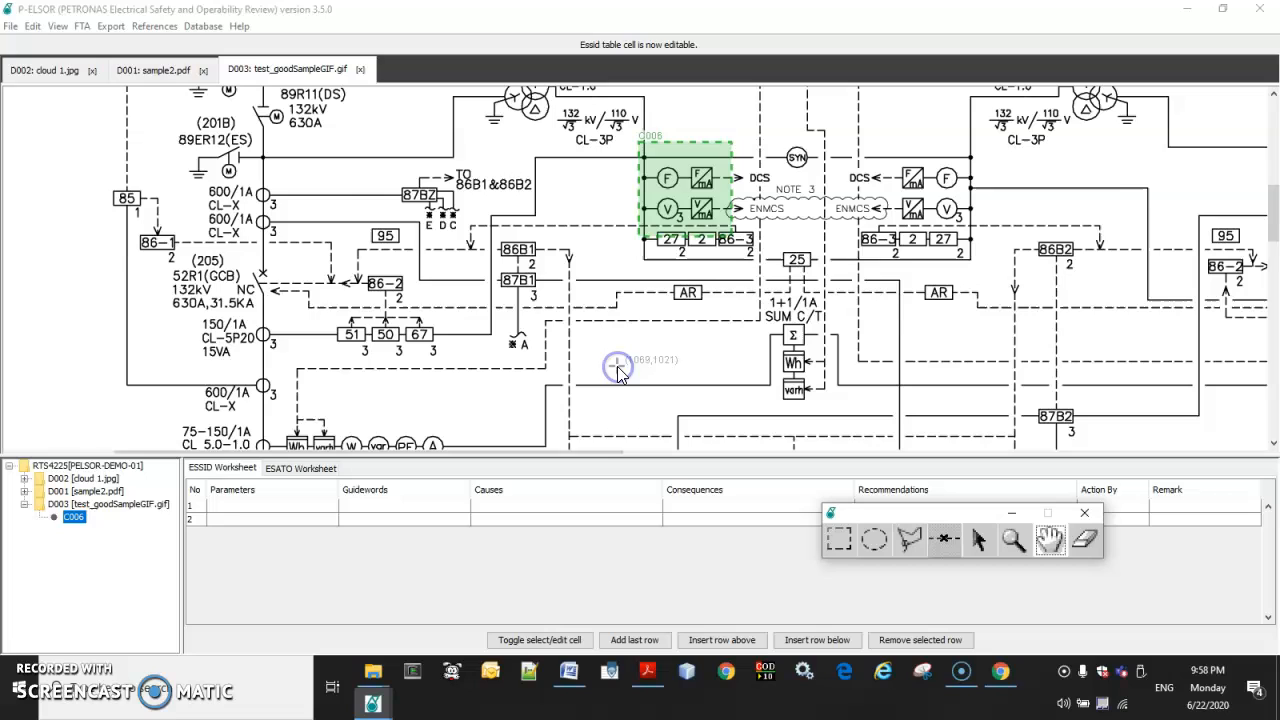
left_click(60, 28)
left_click(84, 33)
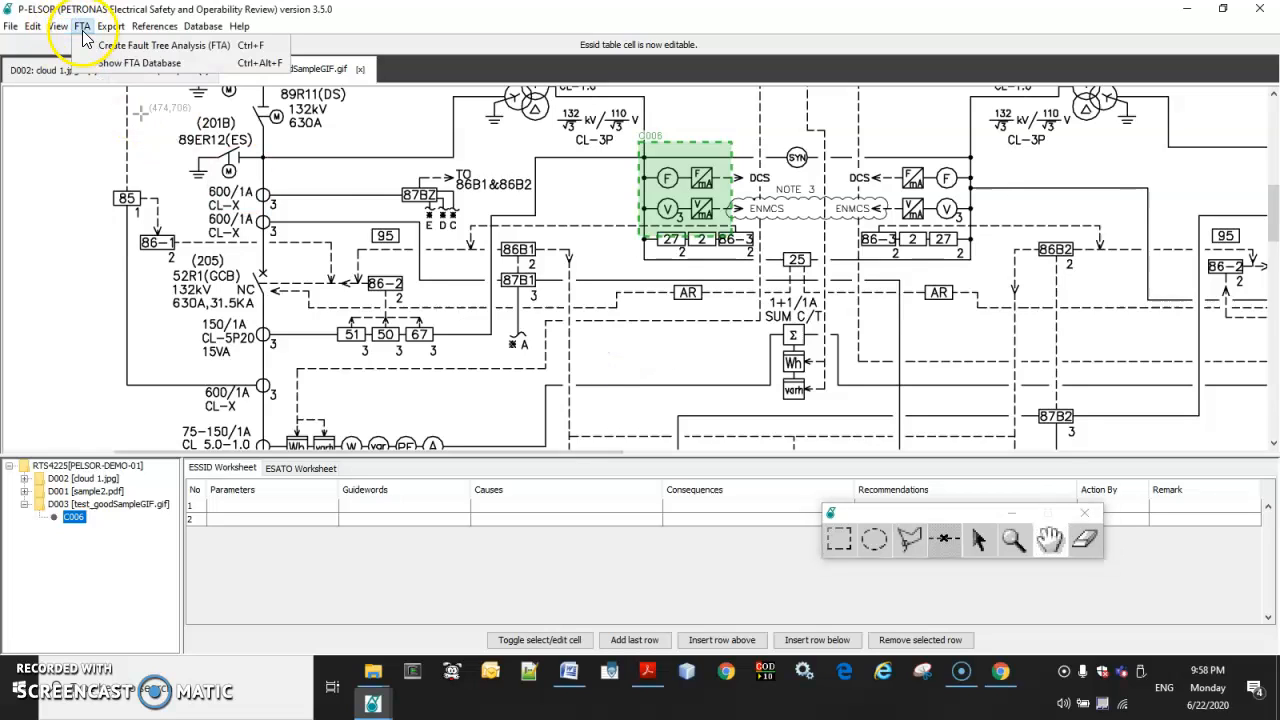
mouse_move(109, 33)
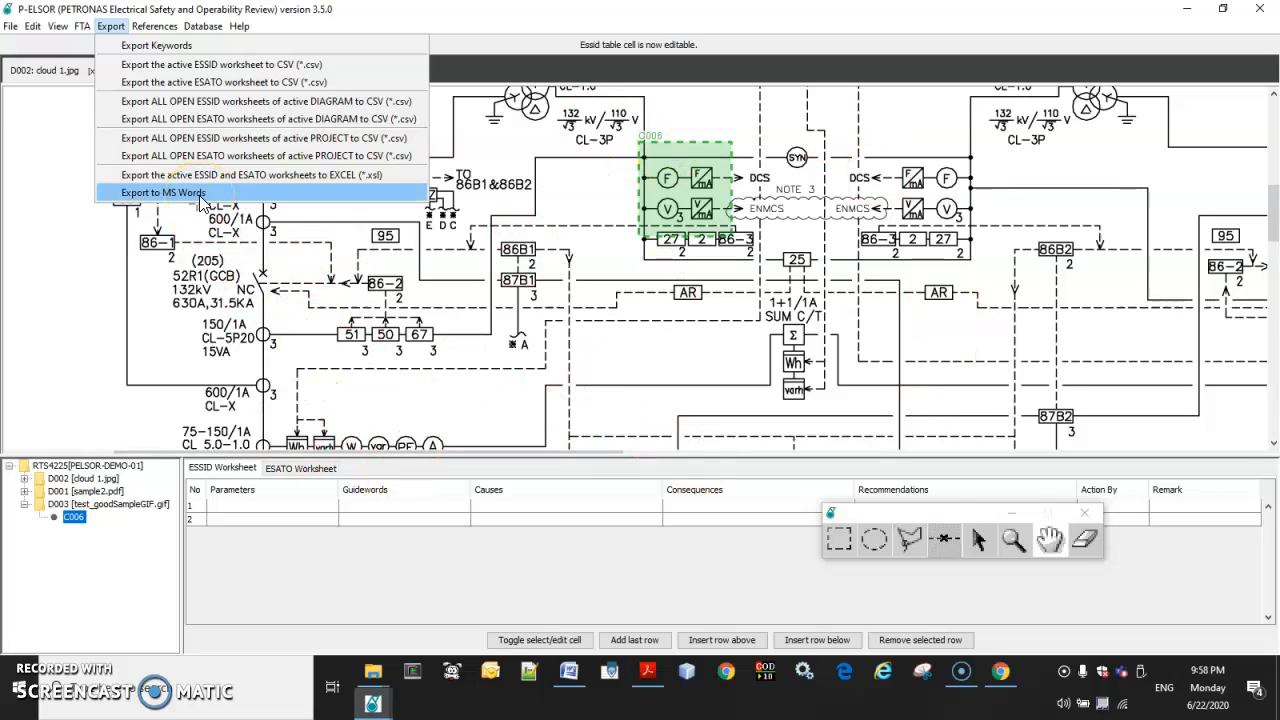
Review the Parameters and Guidewords lists, checking the guidewords for parameters from Back Up - EDG to Indicator - Level gauge, and finish with the lists
left_click(168, 28)
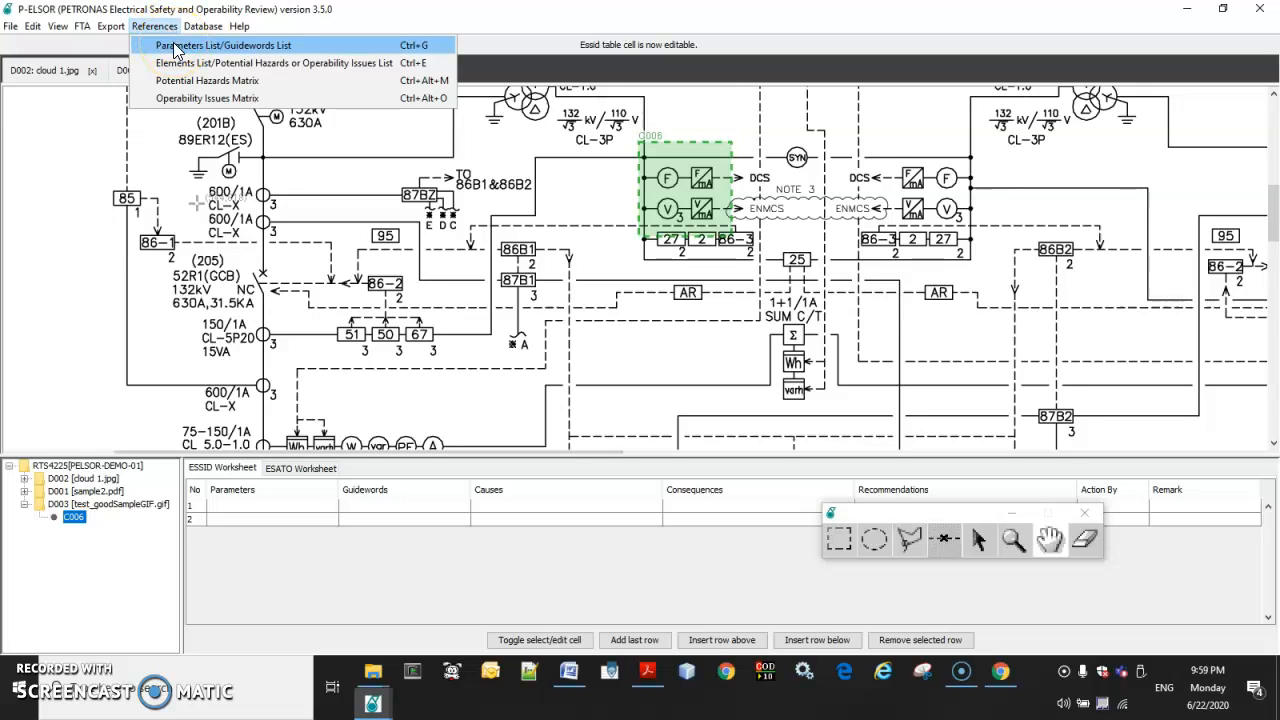
left_click(177, 47)
left_click_drag(614, 224, 637, 204)
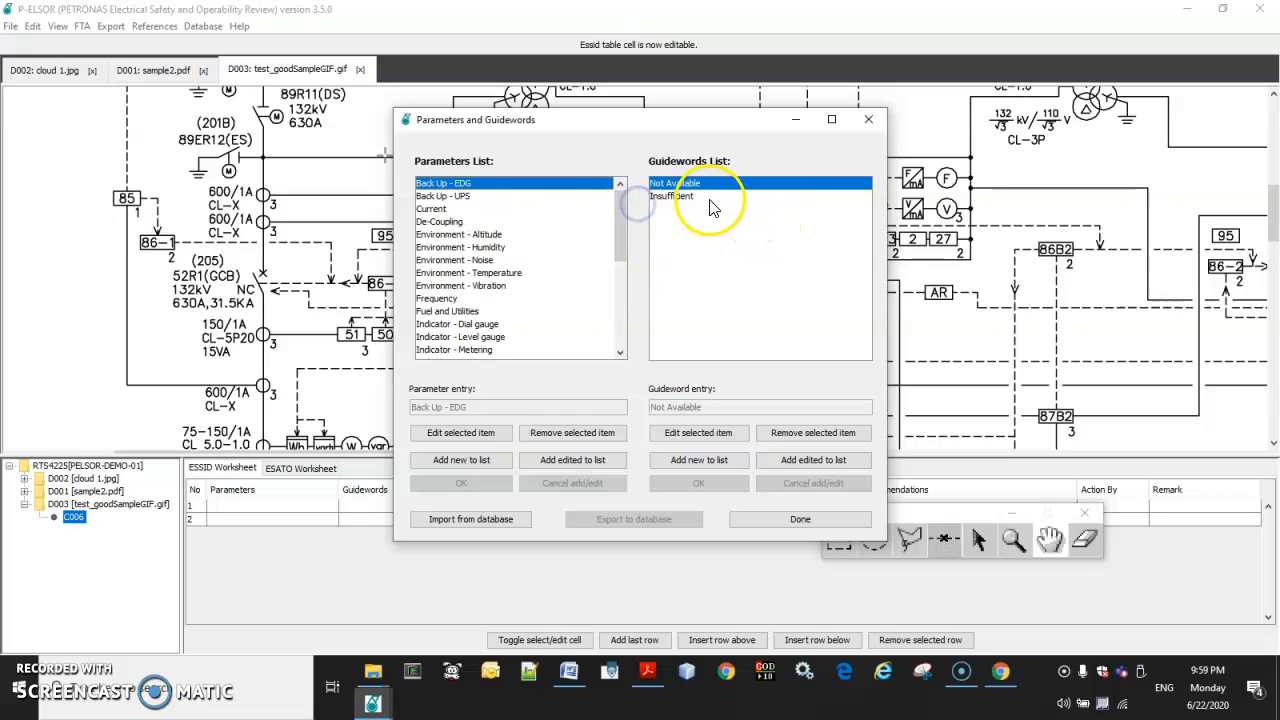
left_click(692, 196)
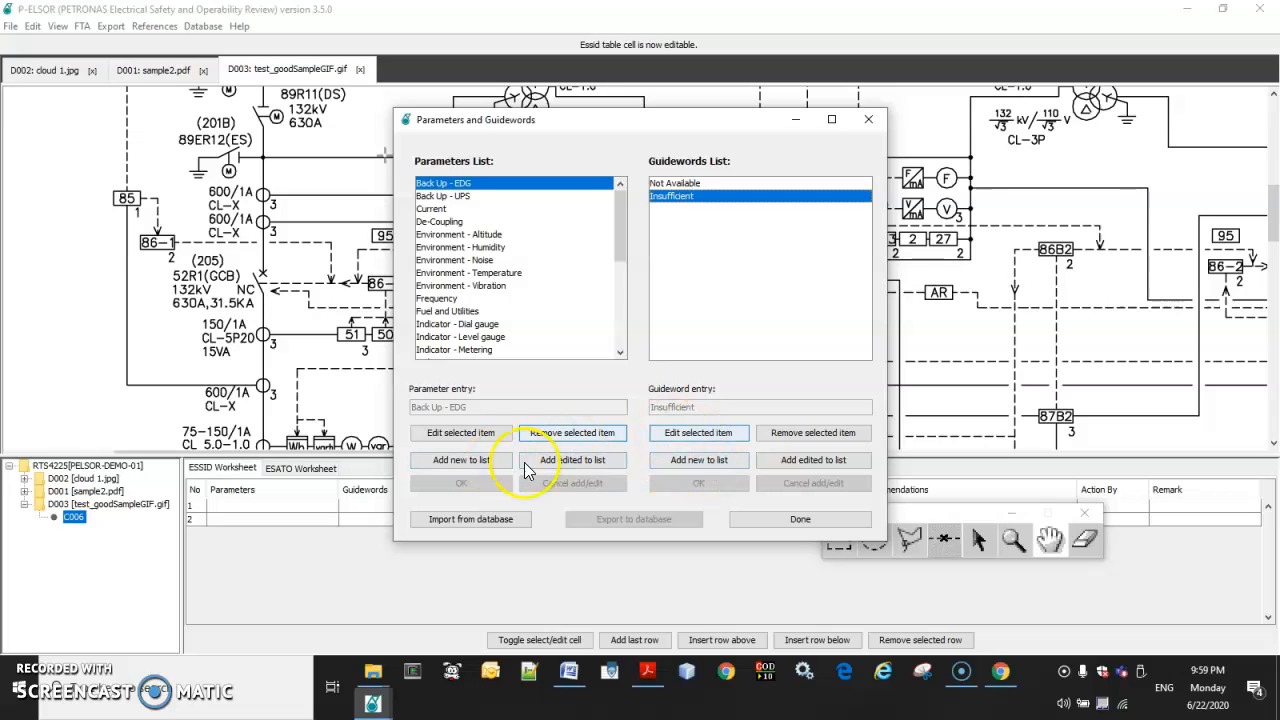
left_click(432, 208)
left_click(432, 183)
left_click(433, 196)
left_click(435, 208)
left_click(440, 234)
left_click(447, 272)
left_click(450, 299)
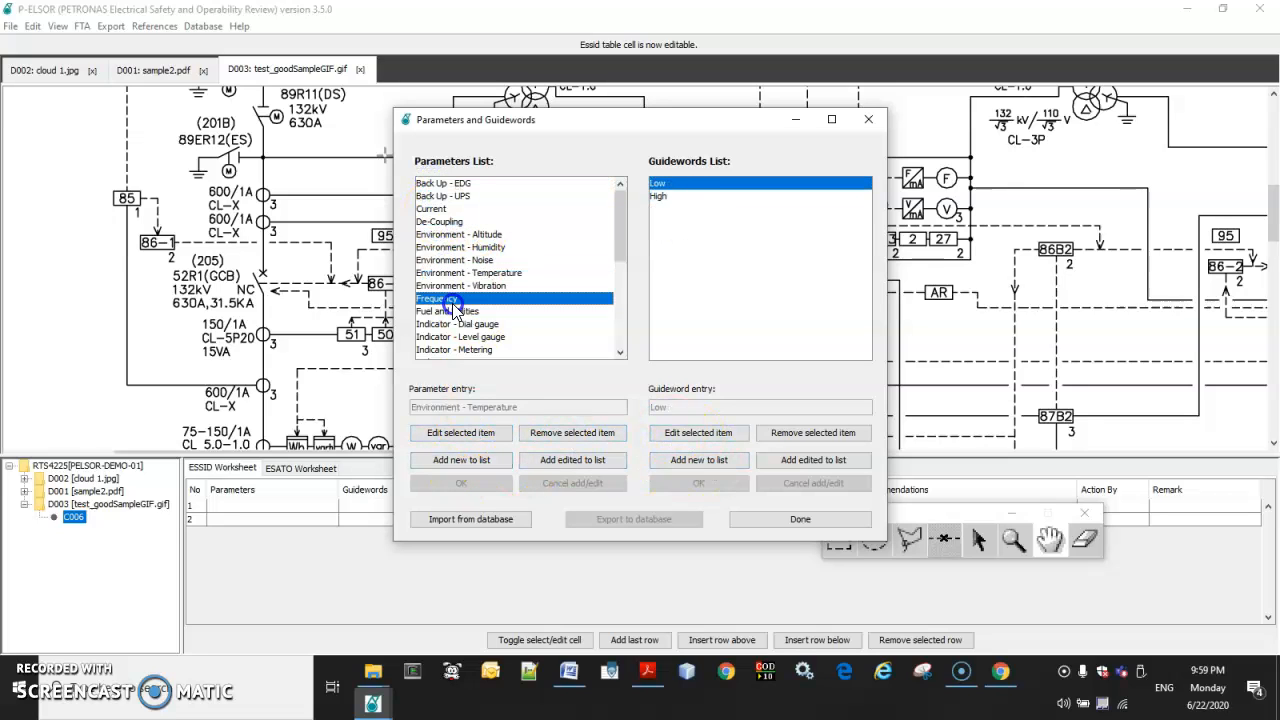
left_click(455, 337)
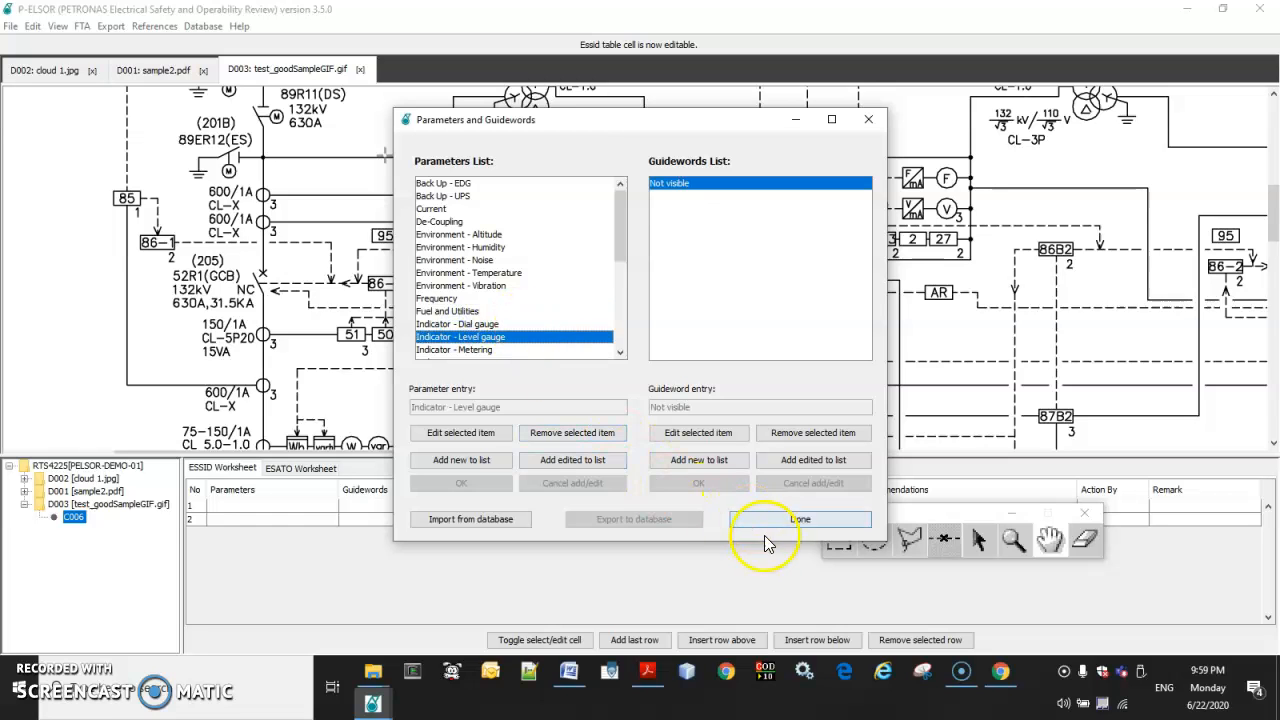
left_click(800, 519)
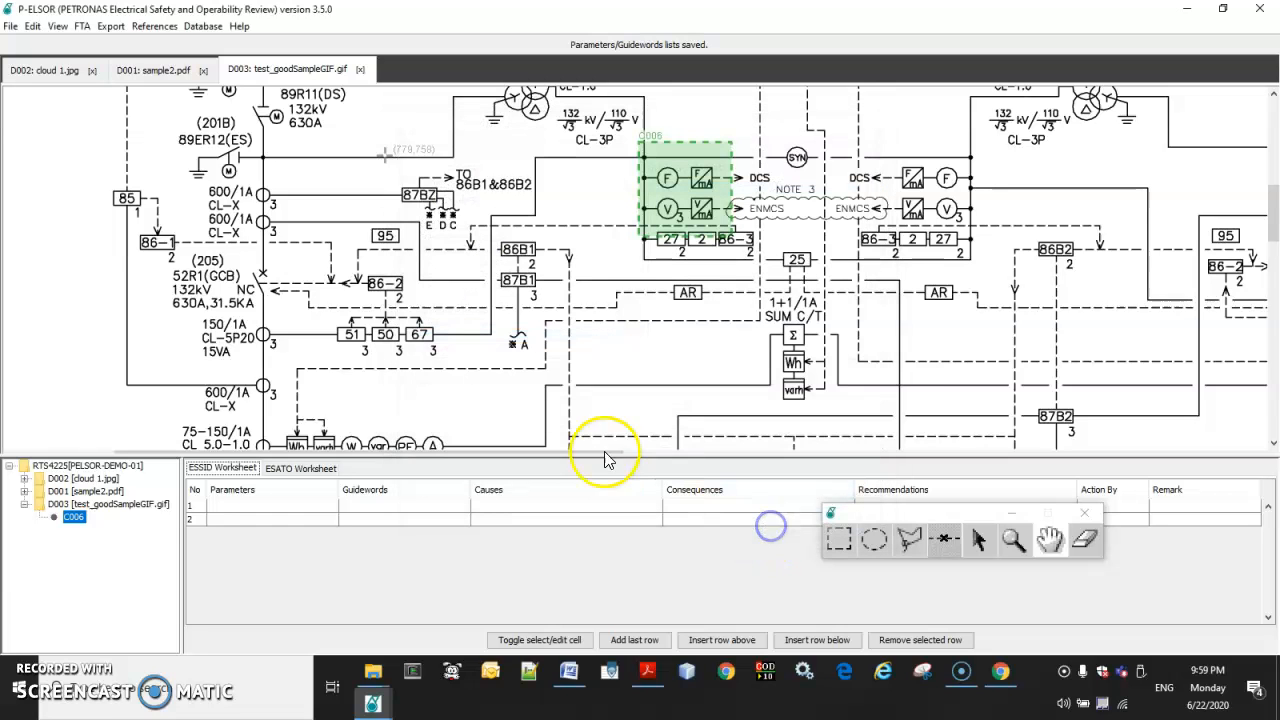
View the Elements and Potential Hazards lists alongside the ESATO worksheet, and close the lists
left_click(150, 27)
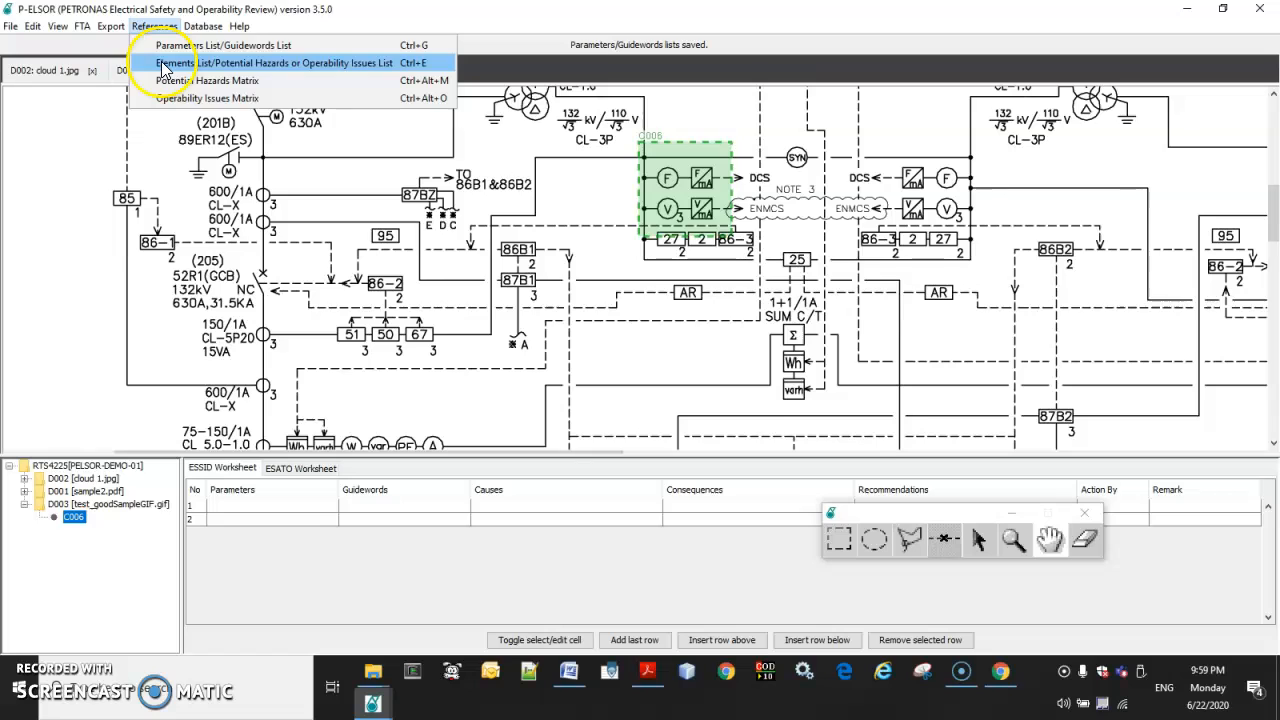
left_click(163, 66)
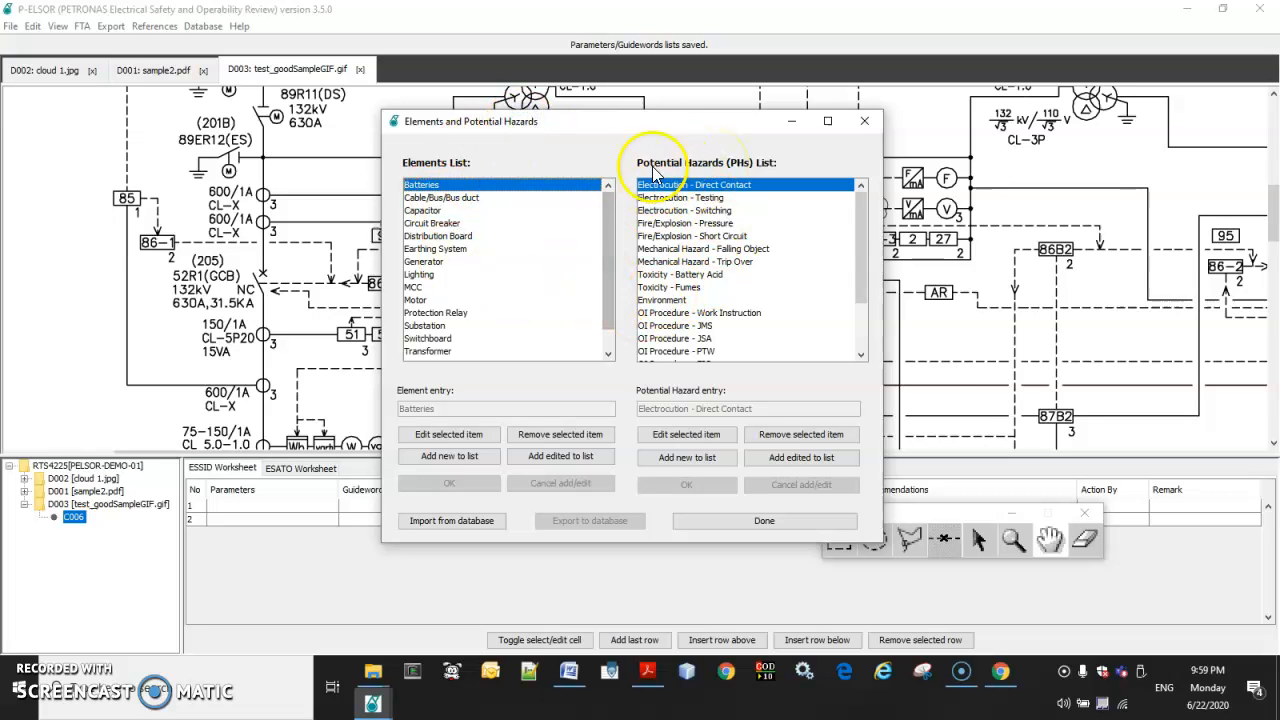
left_click_drag(633, 131, 708, 128)
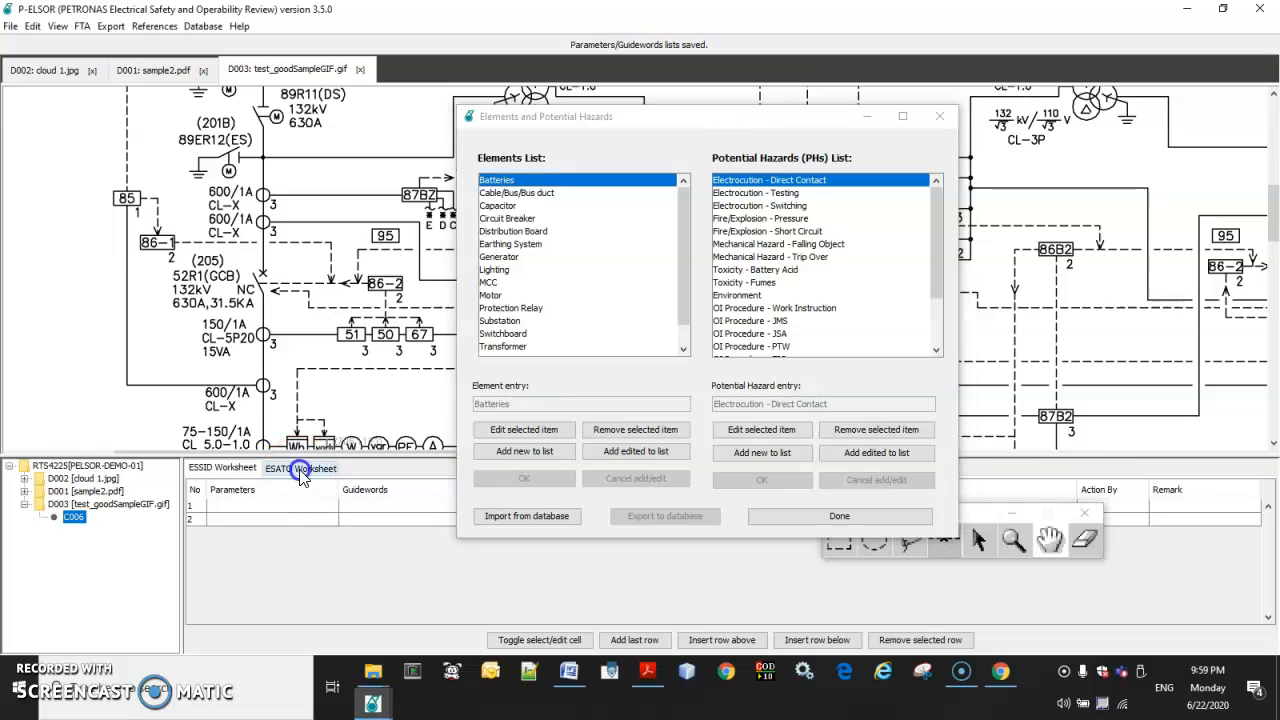
left_click(300, 468)
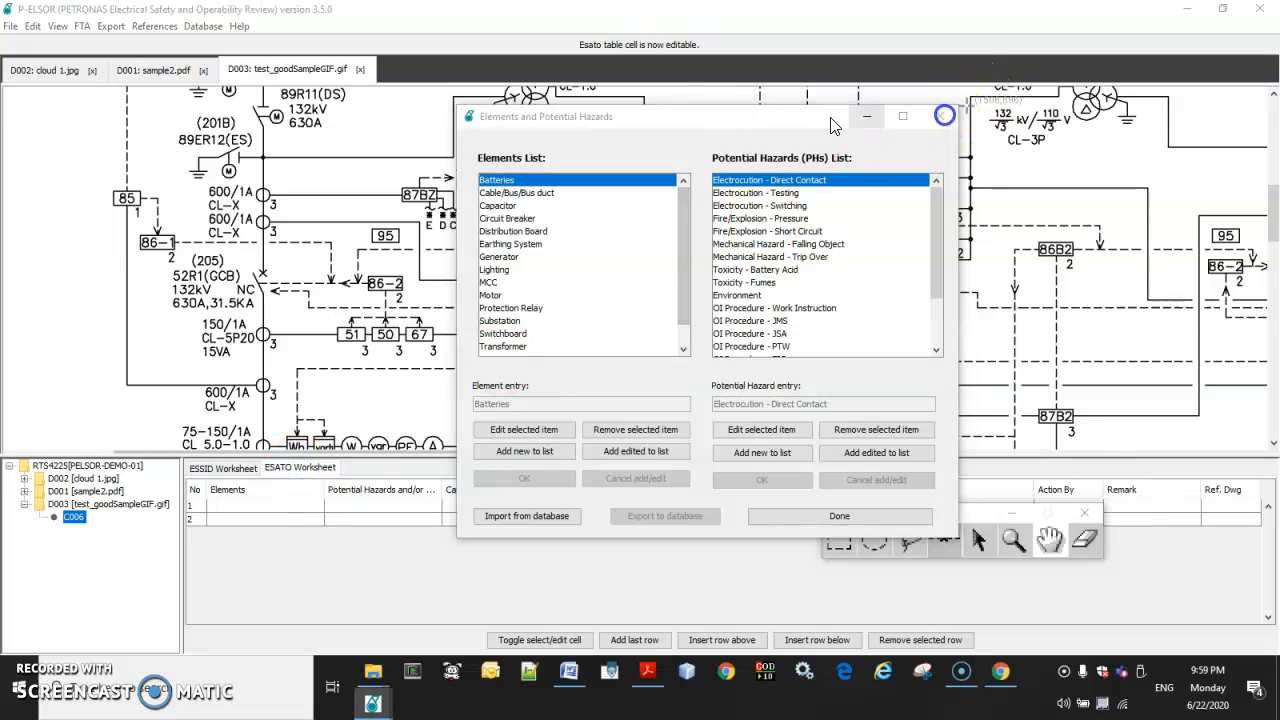
left_click(939, 116)
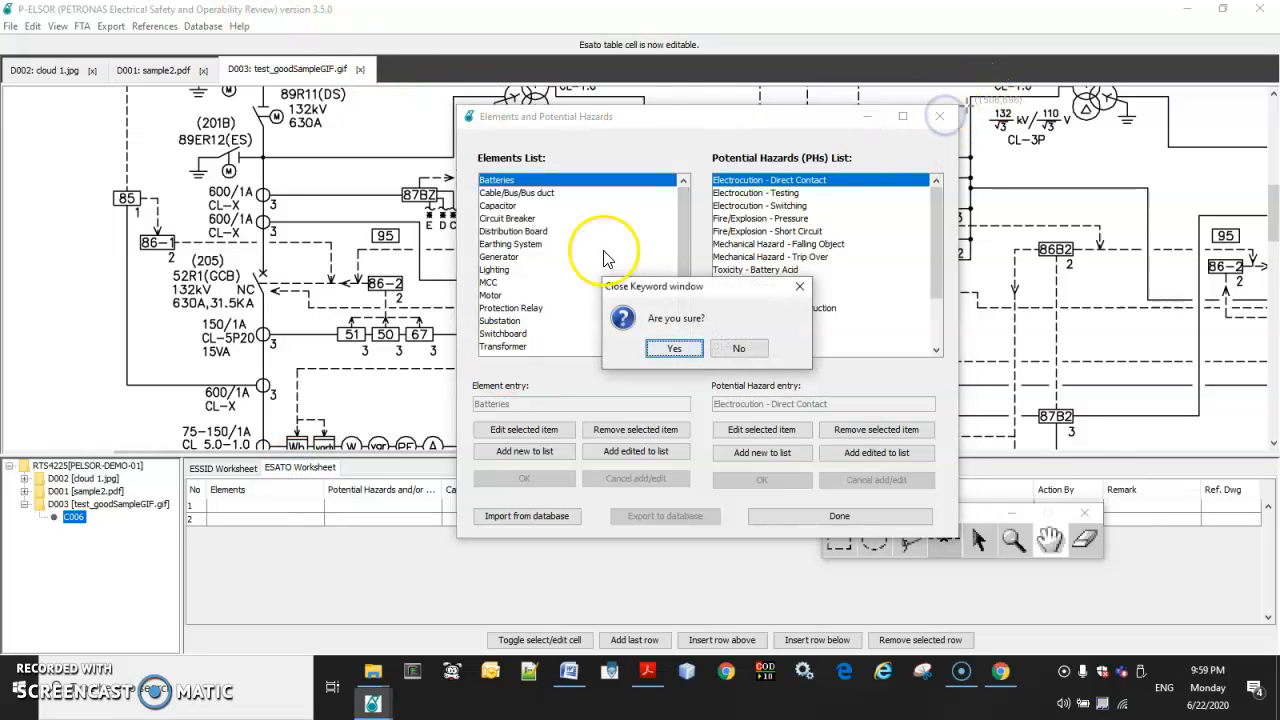
left_click(674, 349)
Prepare the export of all open worksheets to the server and test the database connection
left_click(141, 30)
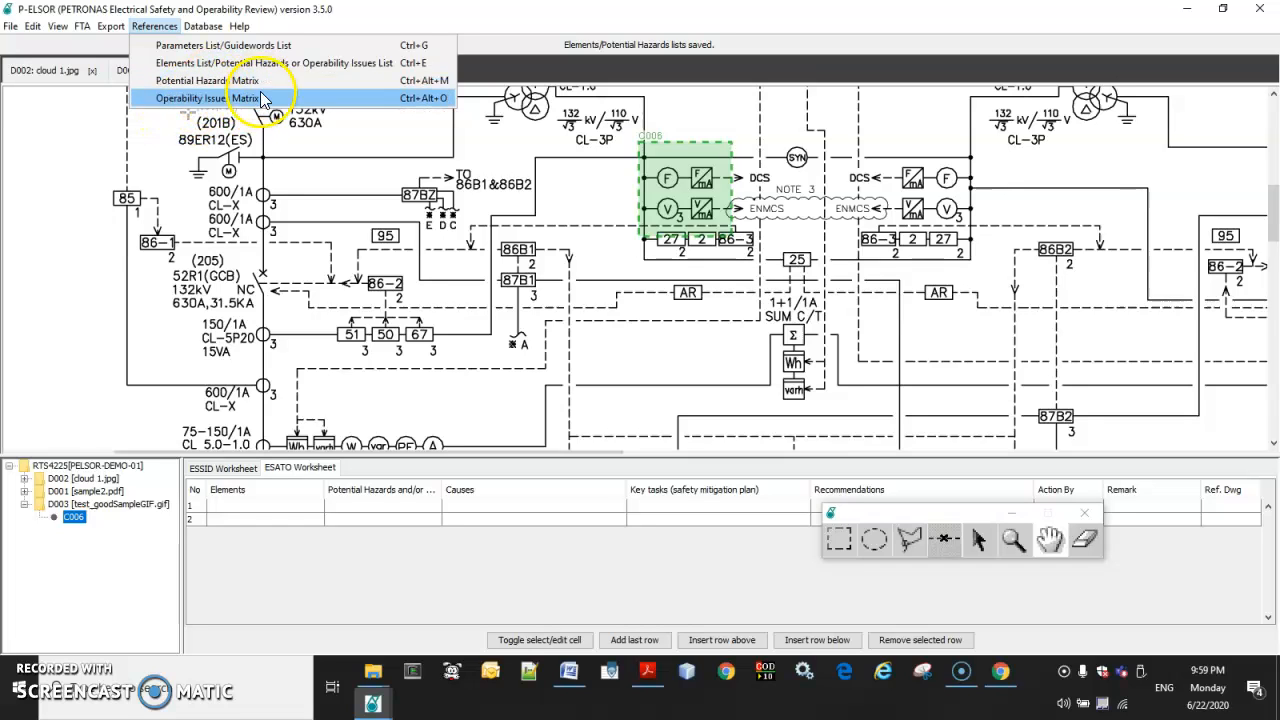
mouse_move(207, 30)
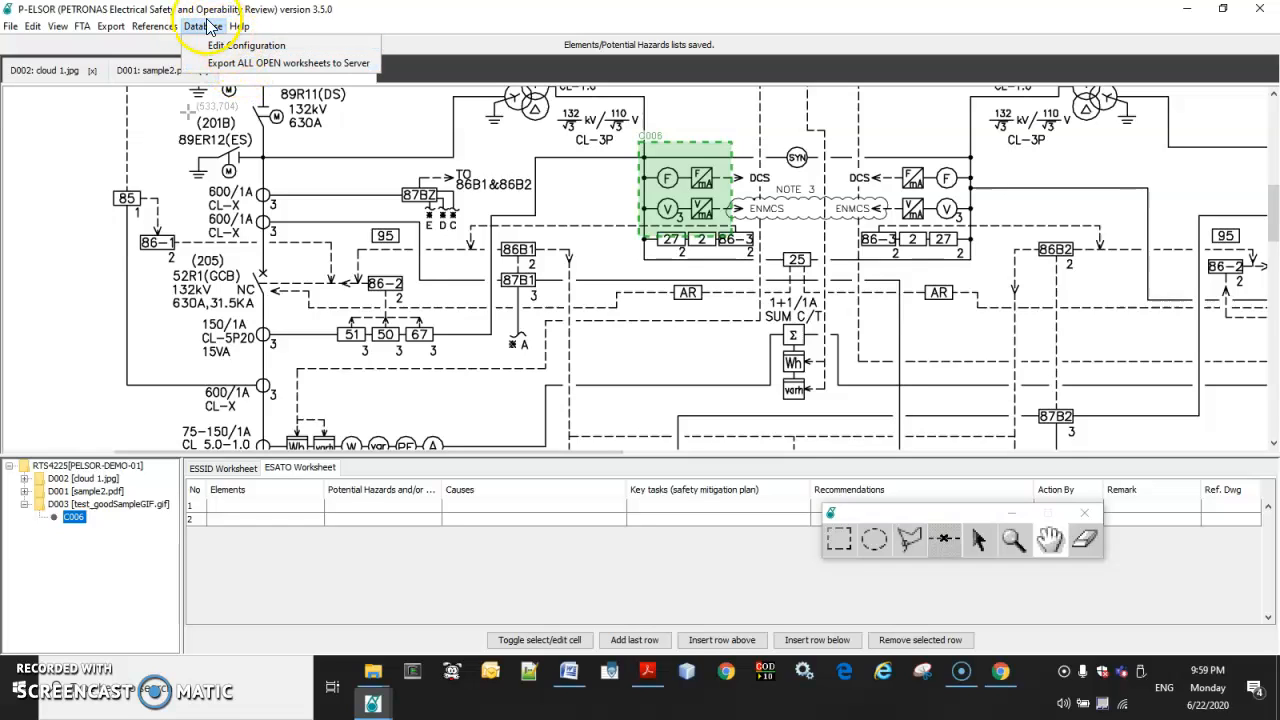
left_click(237, 62)
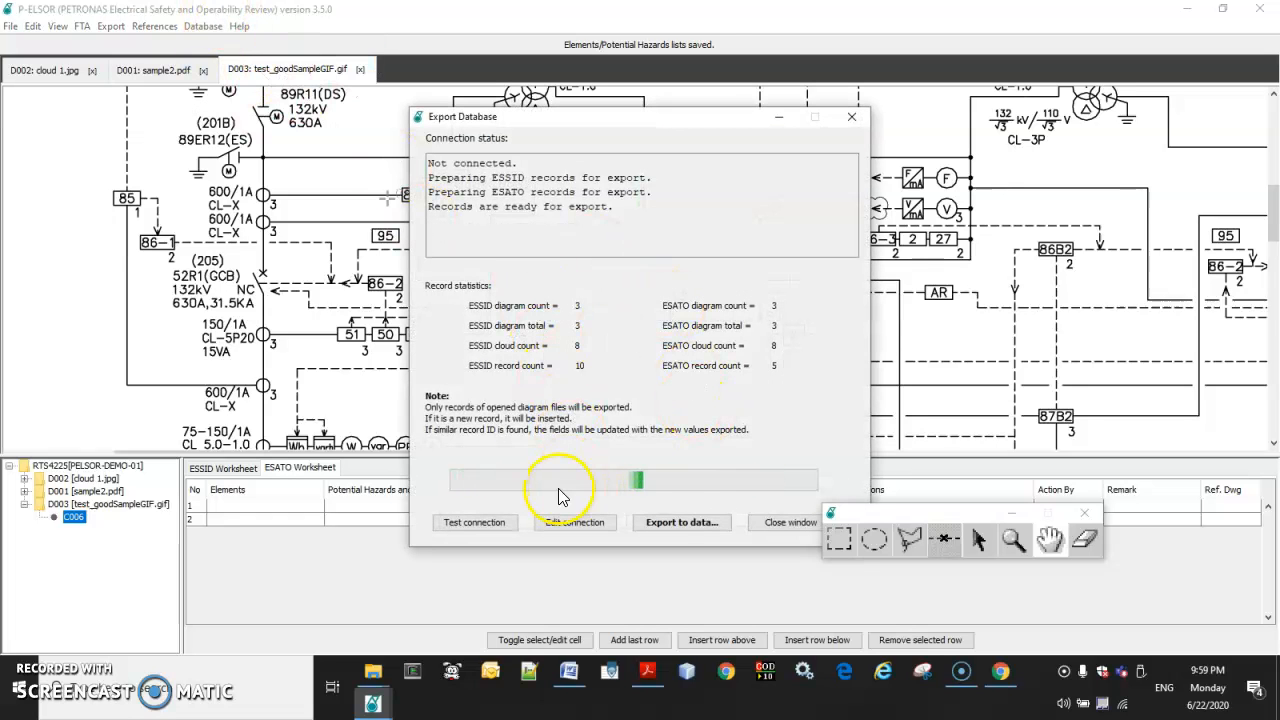
left_click_drag(678, 120, 703, 62)
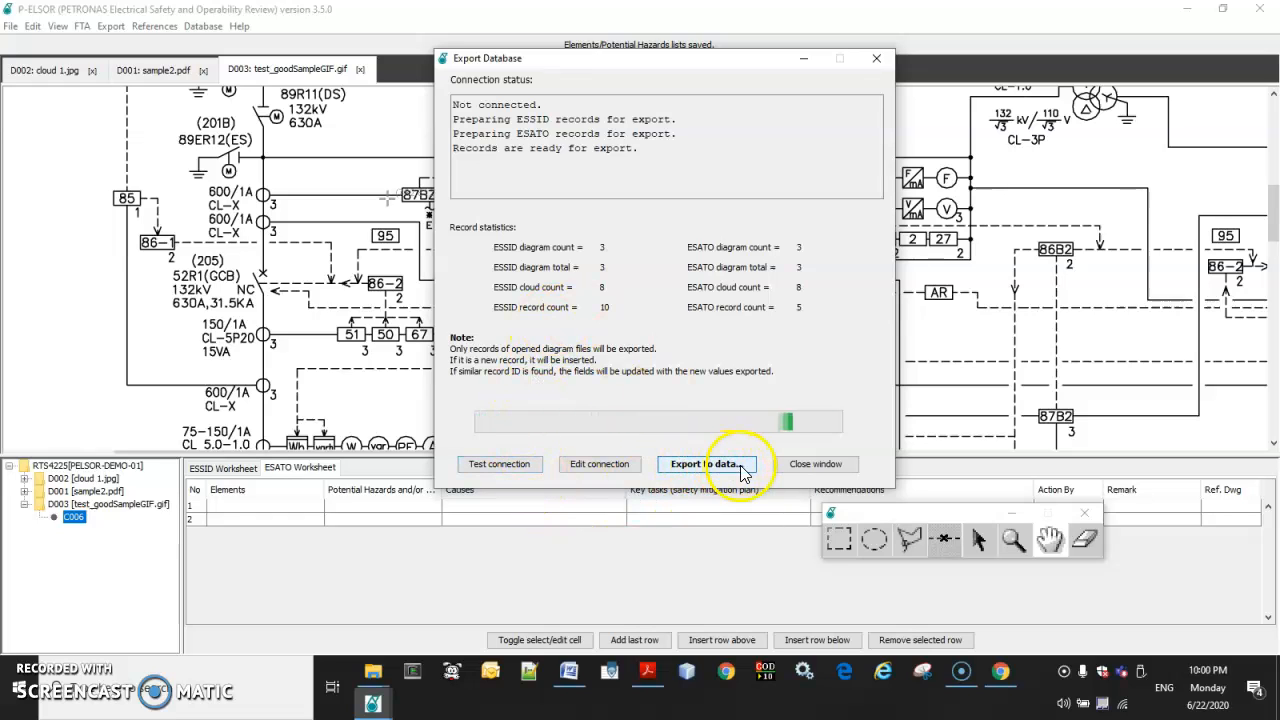
left_click(502, 464)
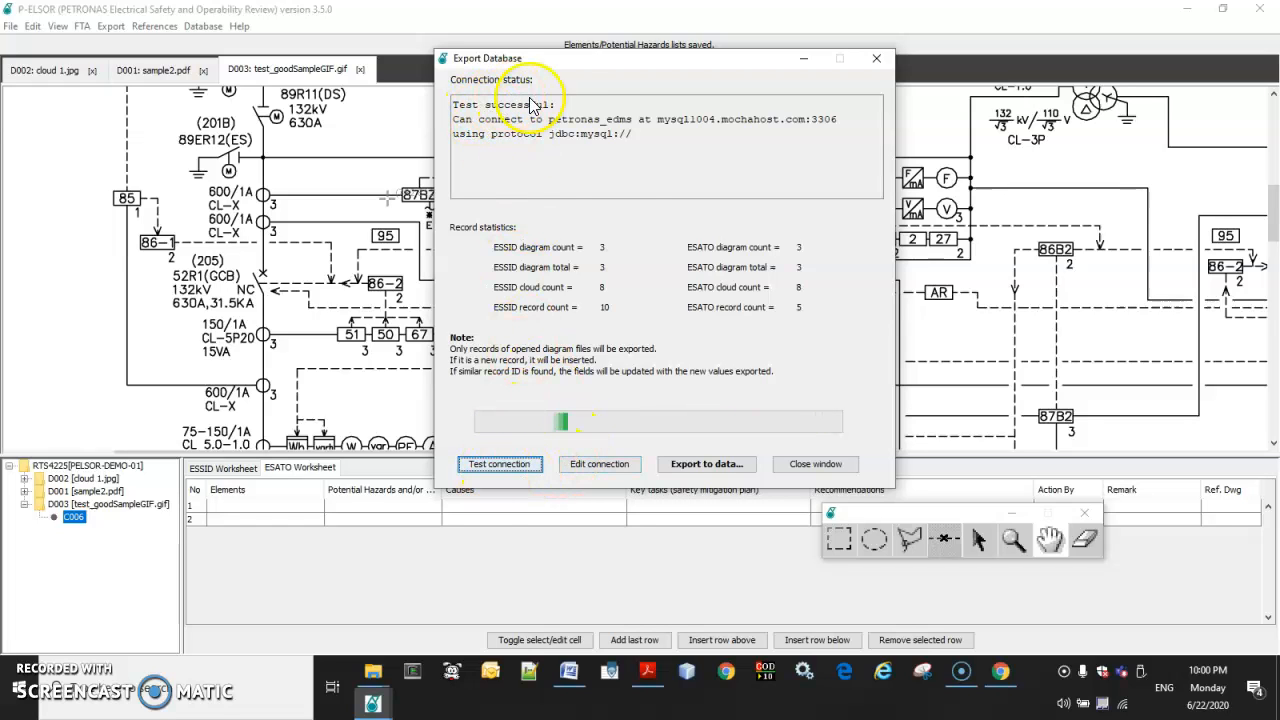
Export the ESSID and ESATO records to the database and close the upload progress and export windows
left_click(706, 465)
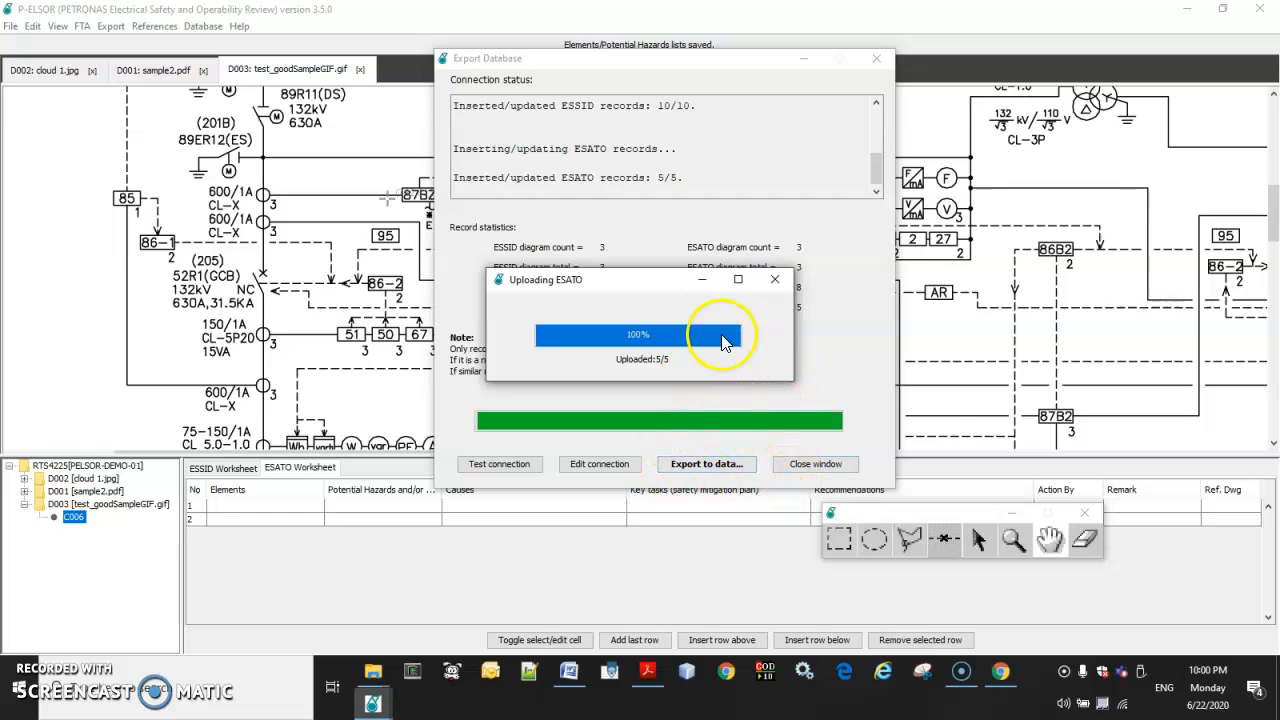
left_click(784, 279)
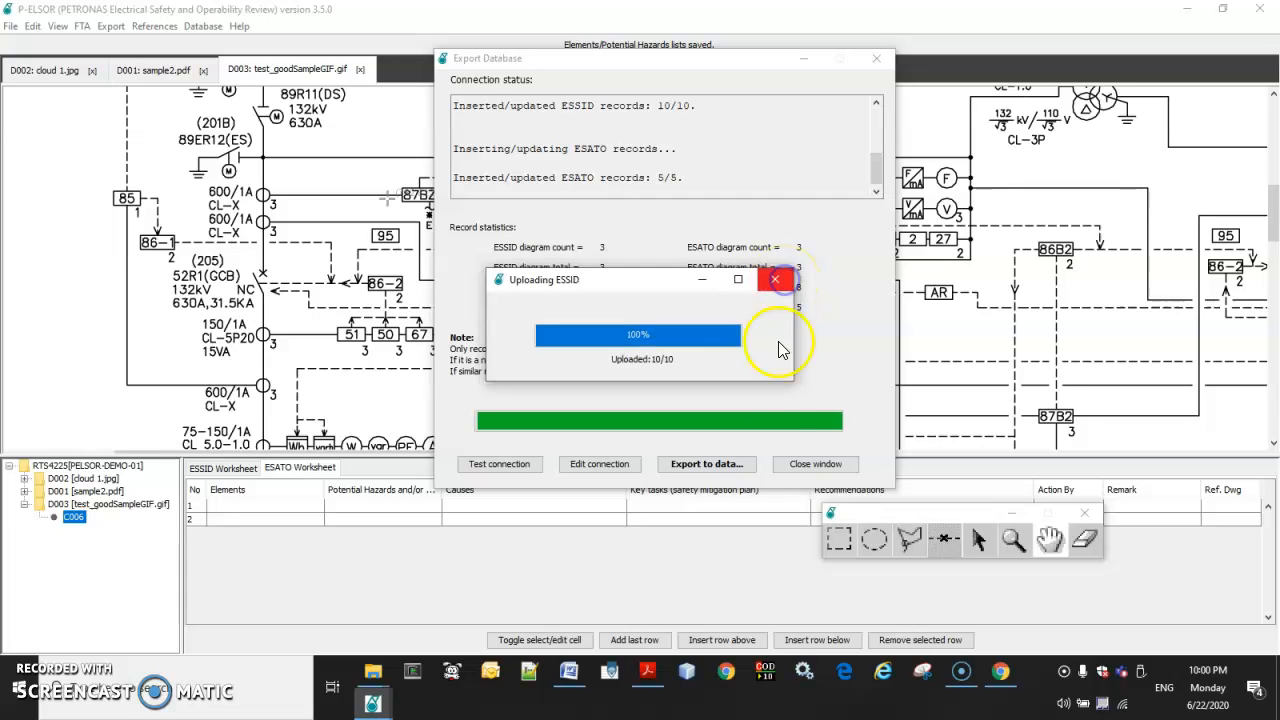
left_click(810, 460)
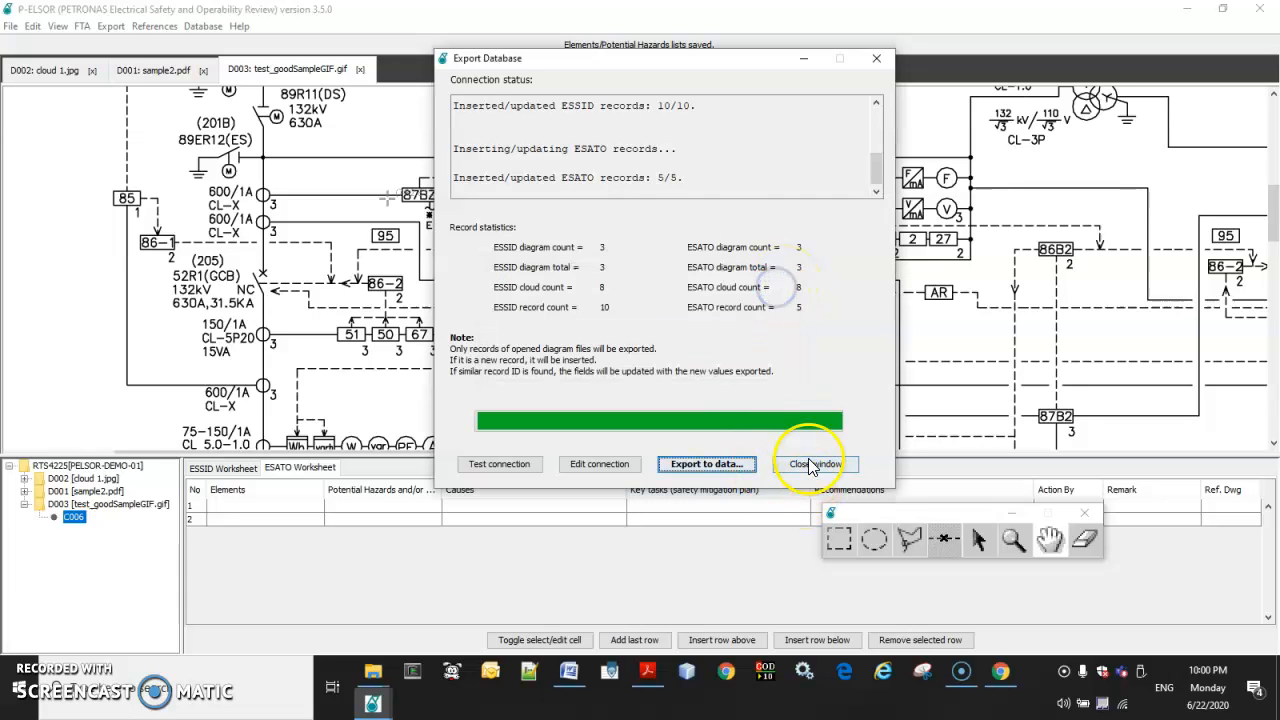
left_click(300, 135)
left_click(202, 27)
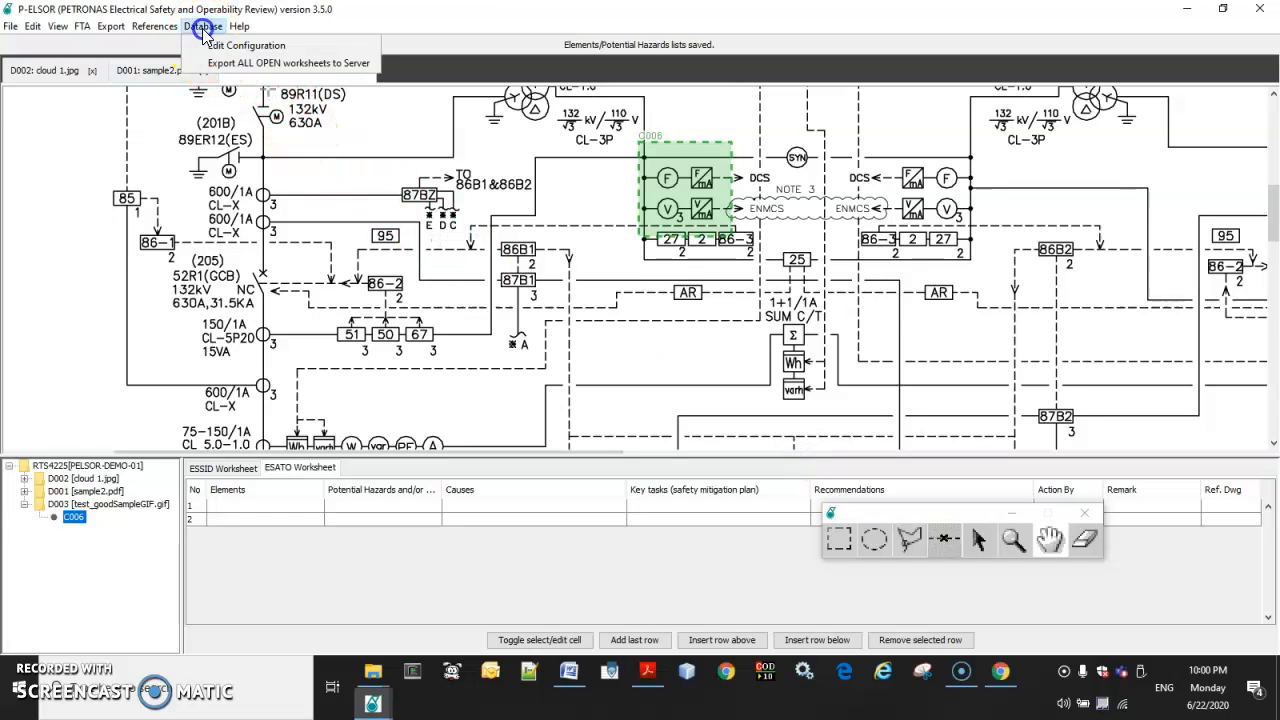
left_click(77, 75)
left_click(376, 7)
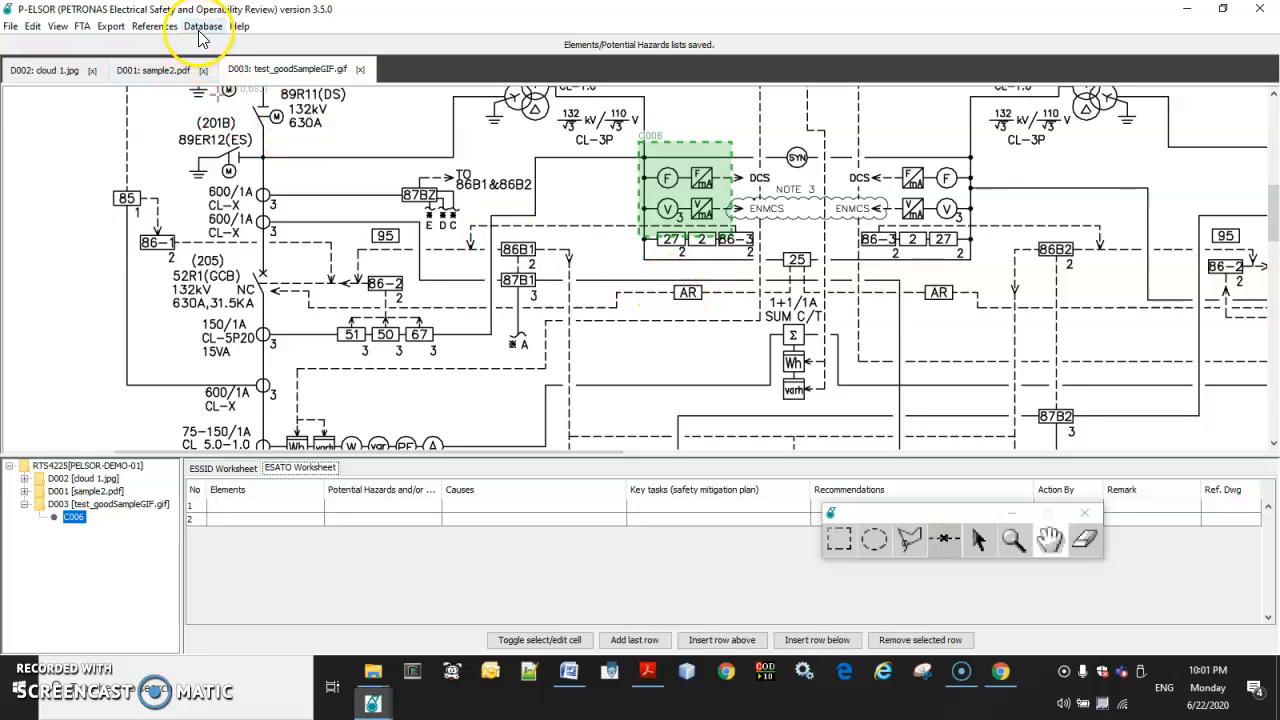
Look through the open diagrams D001, D002 and D003 with their clouds and worksheets
left_click(66, 70)
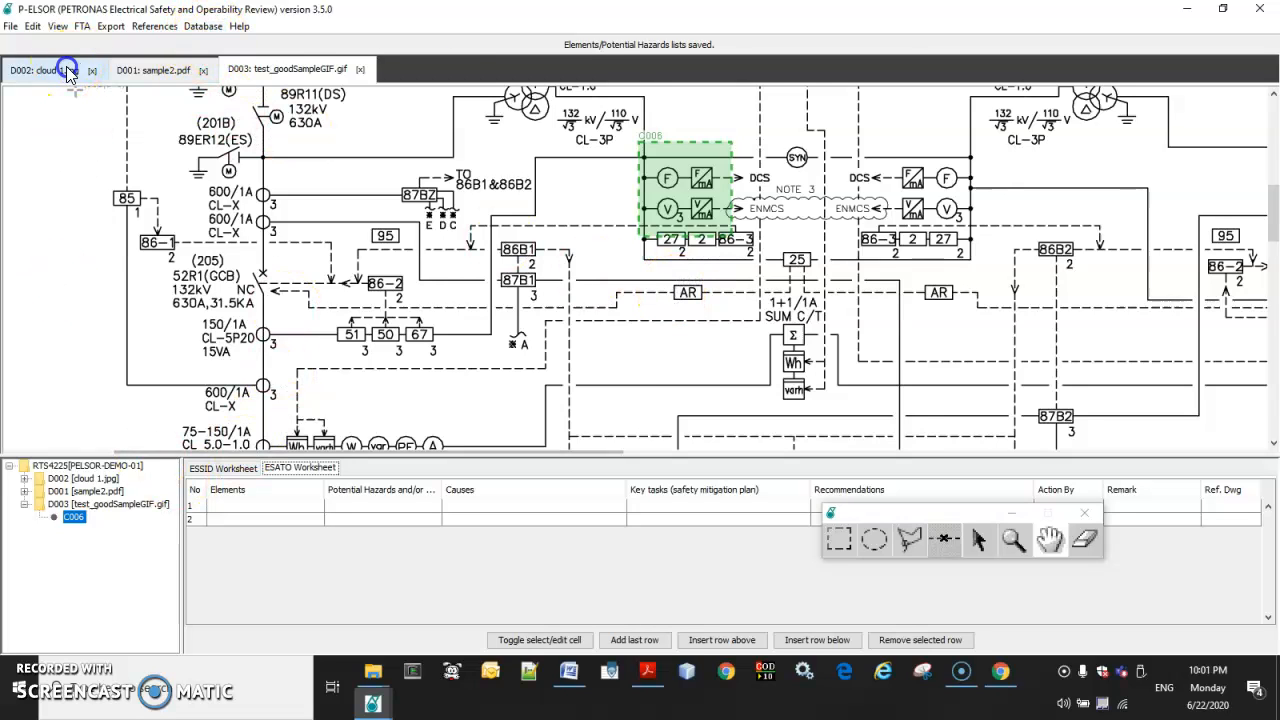
left_click(153, 70)
left_click(268, 70)
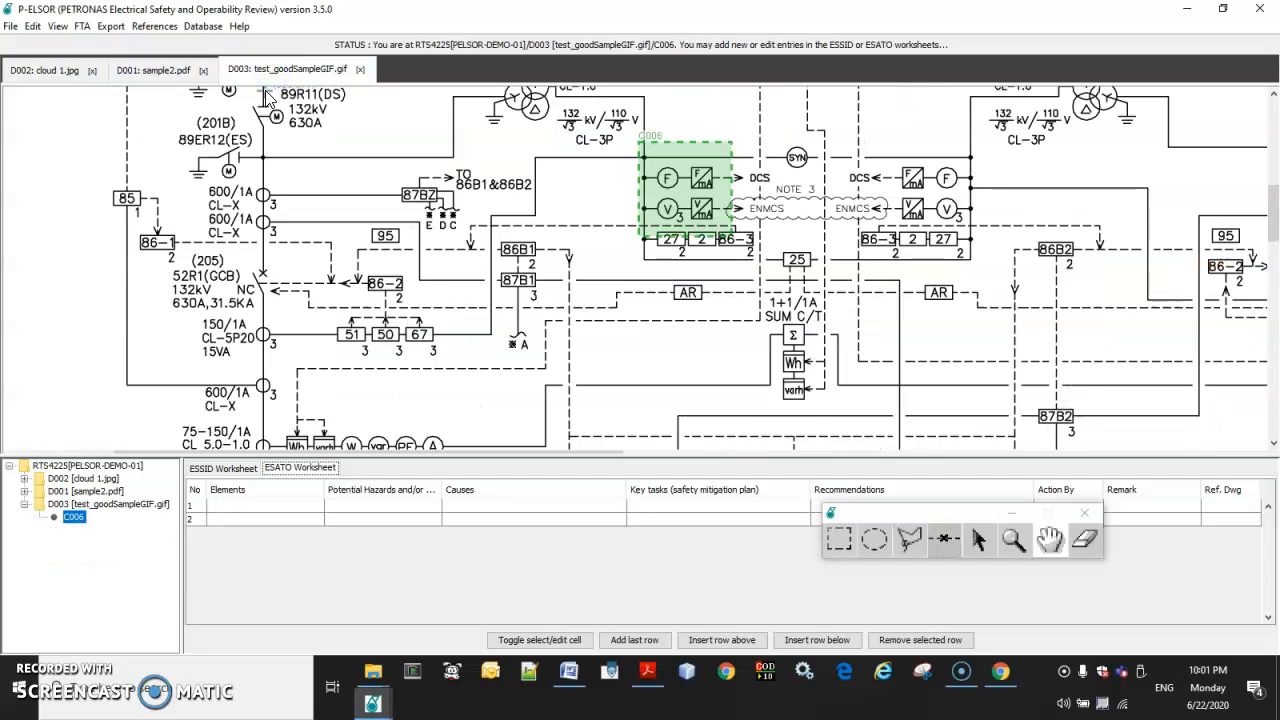
left_click(159, 78)
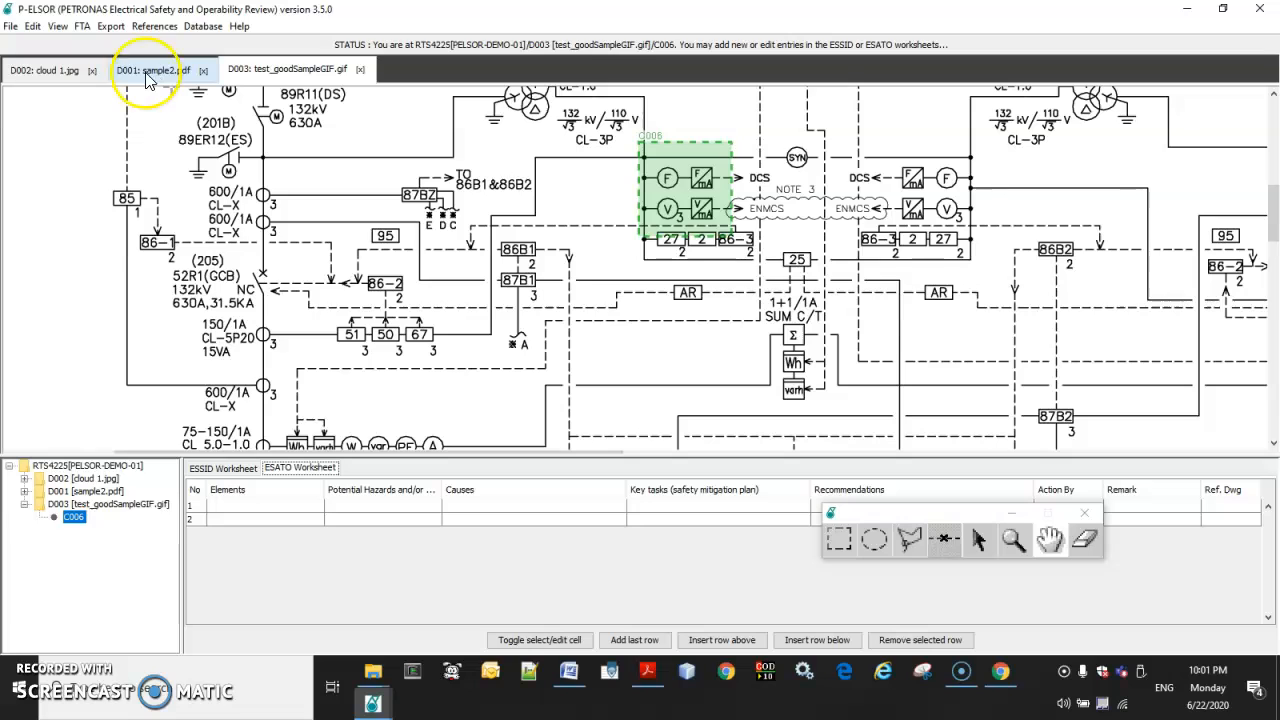
left_click(45, 71)
left_click(140, 71)
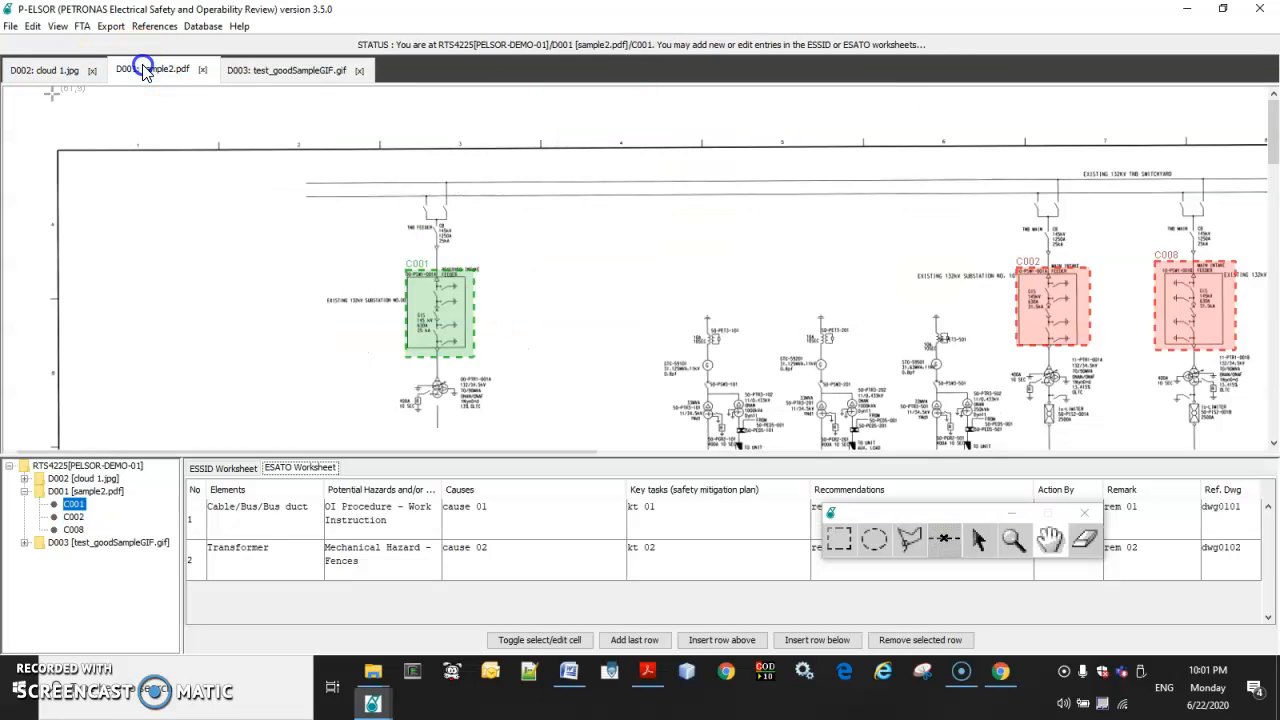
Print all worksheets of diagram D002 with Microsoft Print to PDF as the printer
left_click(55, 75)
left_click(10, 27)
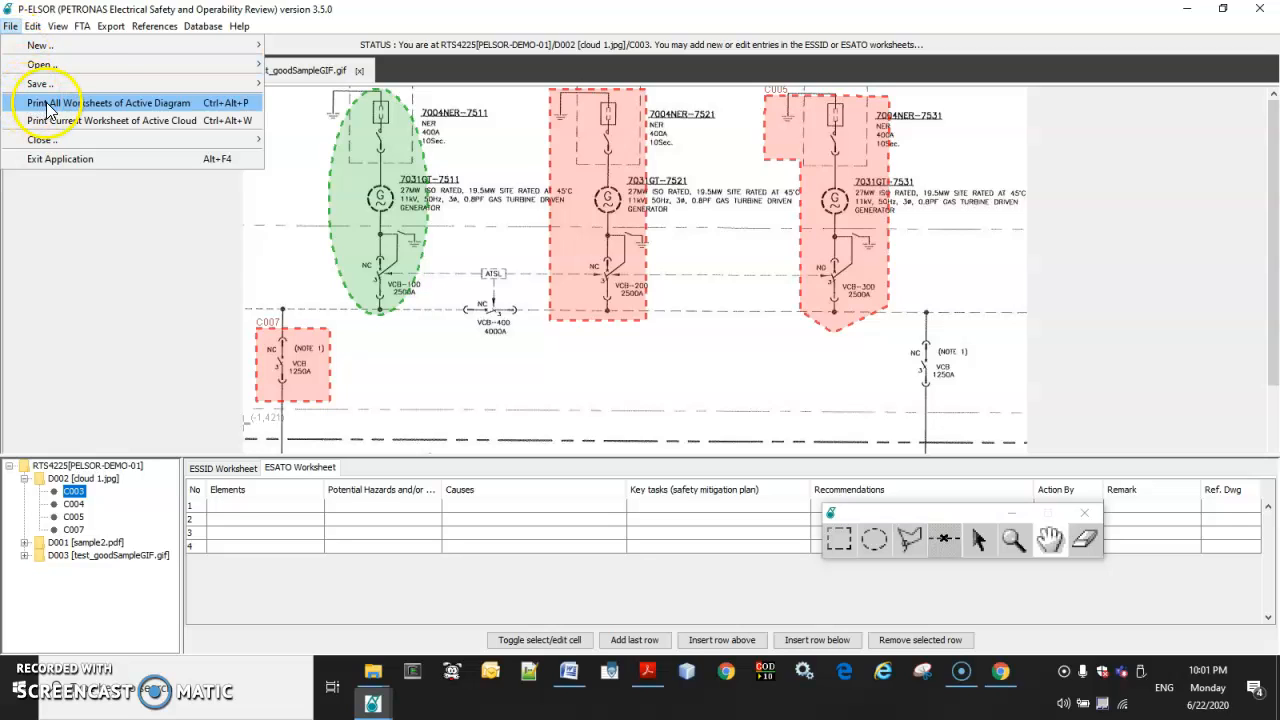
left_click(104, 104)
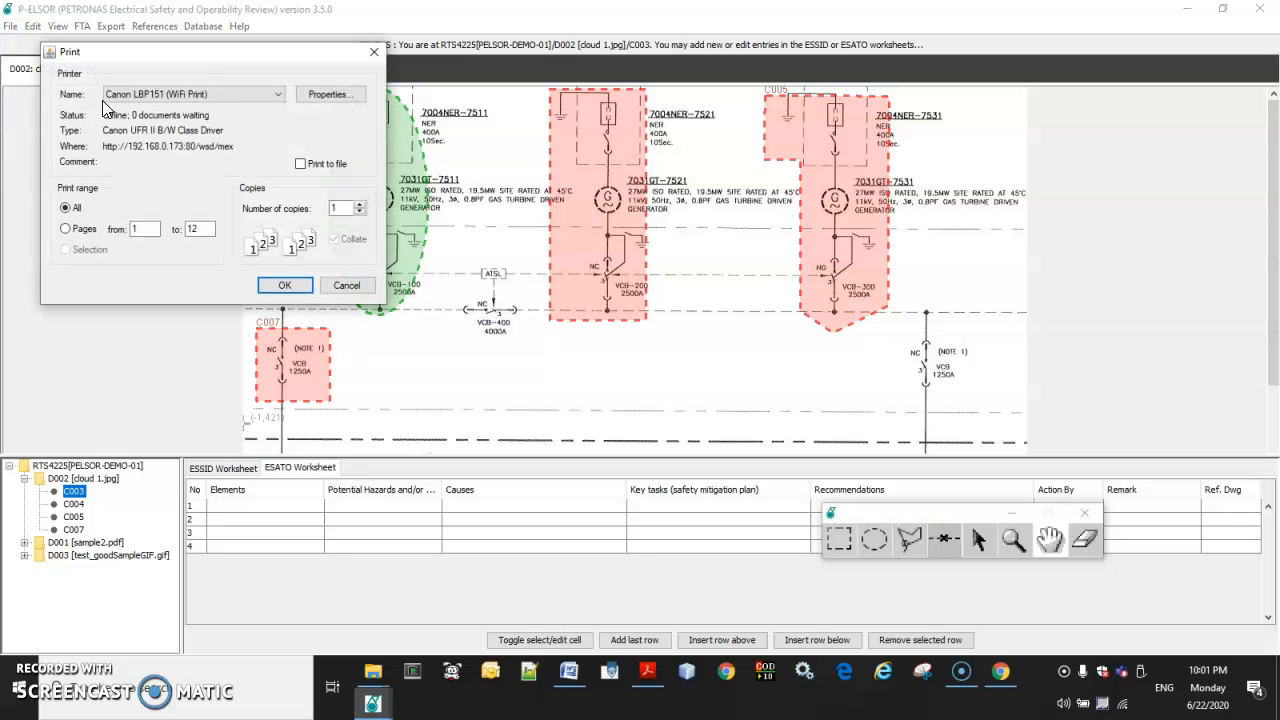
left_click(231, 98)
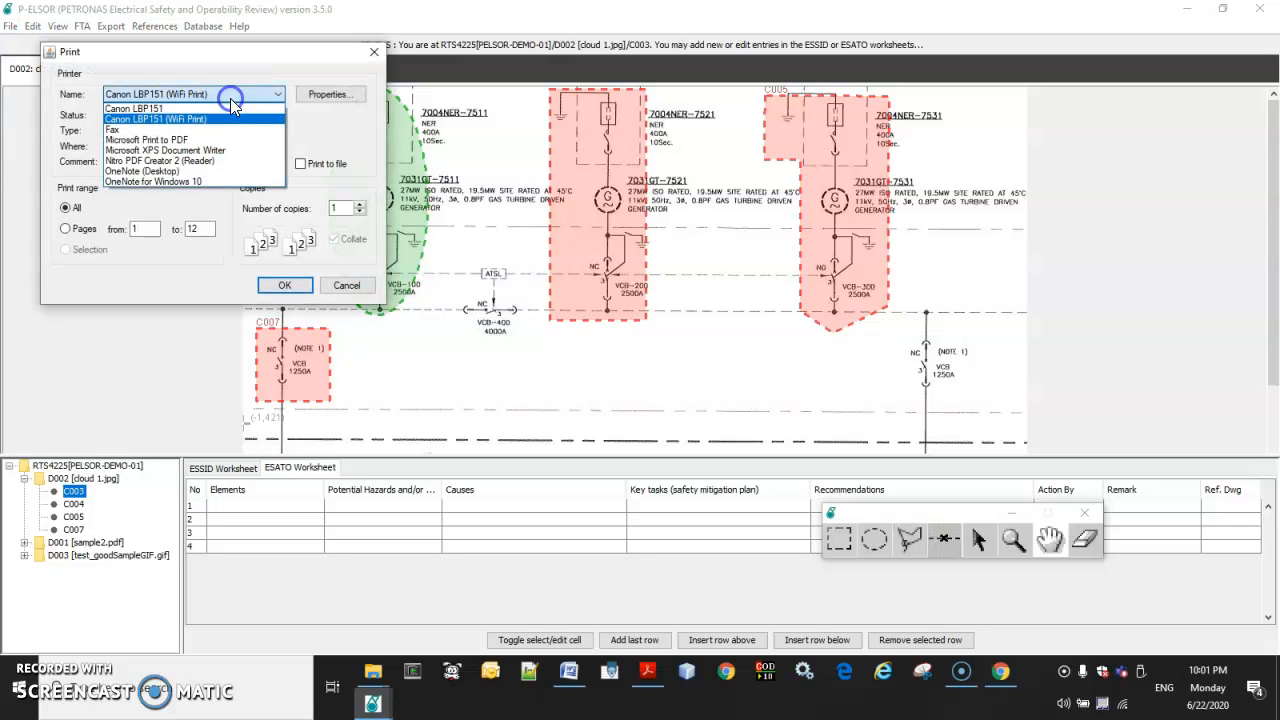
left_click(200, 139)
left_click(302, 290)
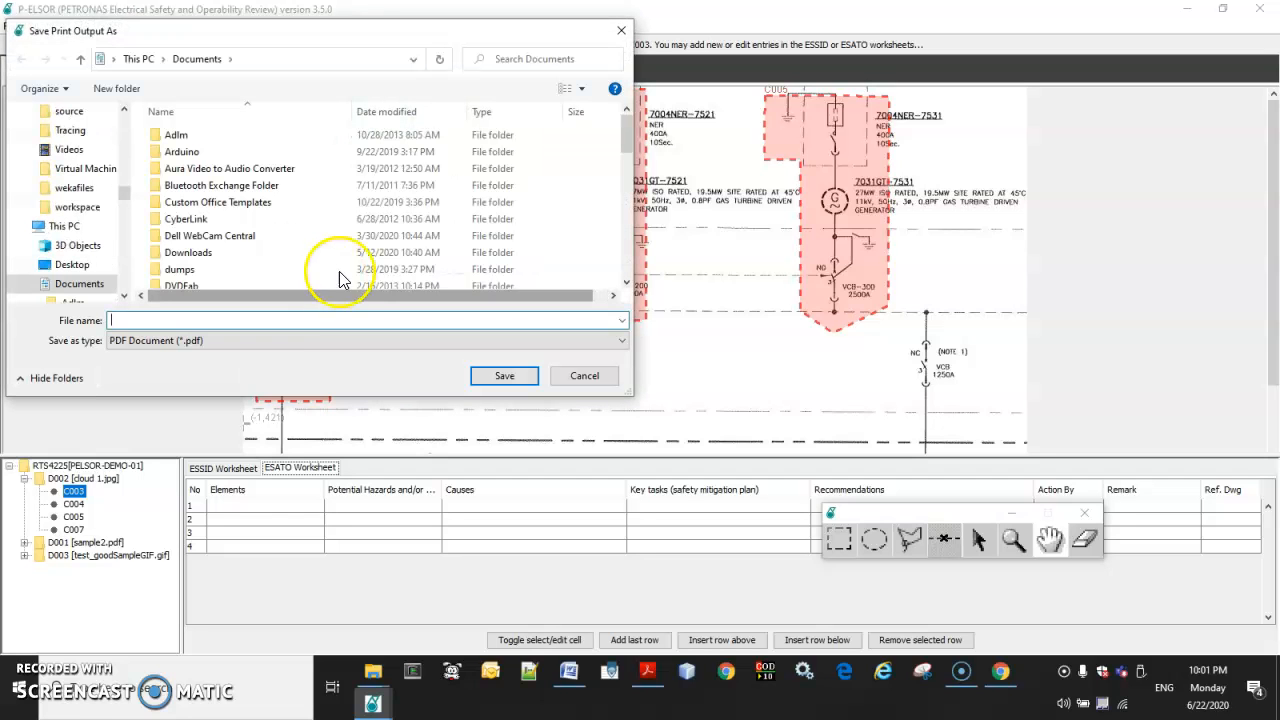
Save the print output on the Desktop as a PDF document named Test
left_click(80, 265)
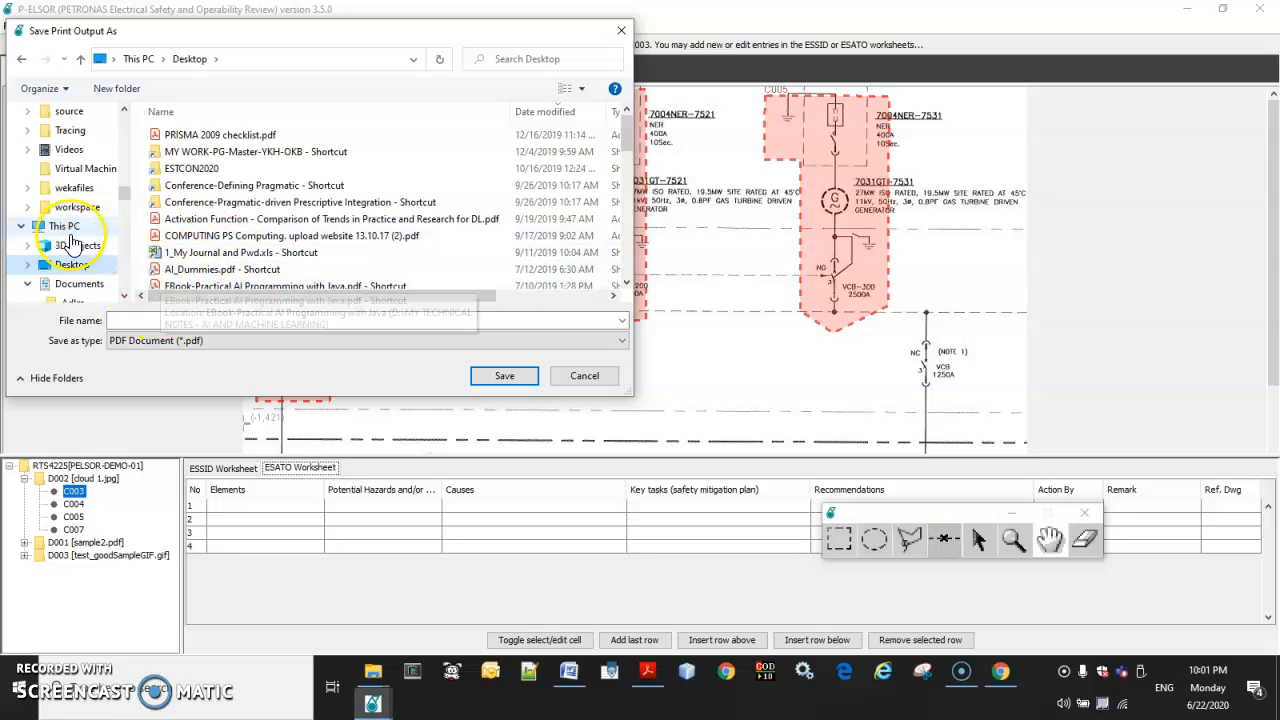
left_click(200, 320)
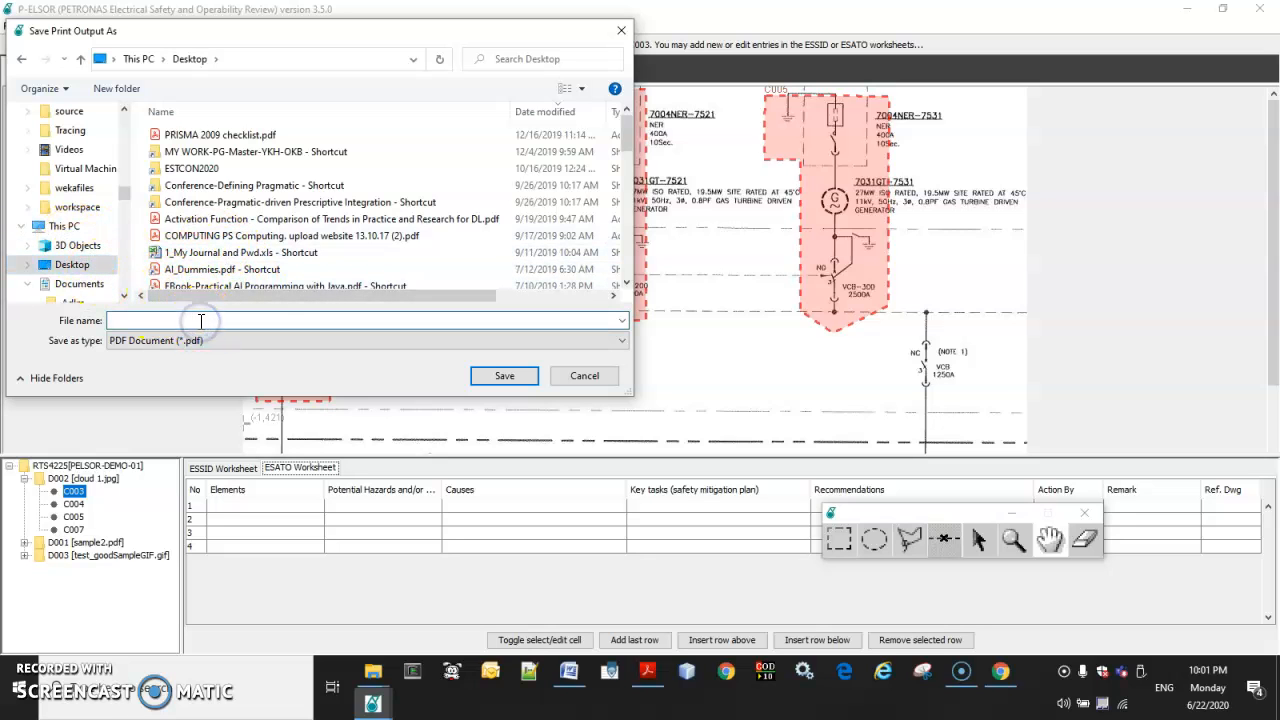
type("Tes")
key("Return")
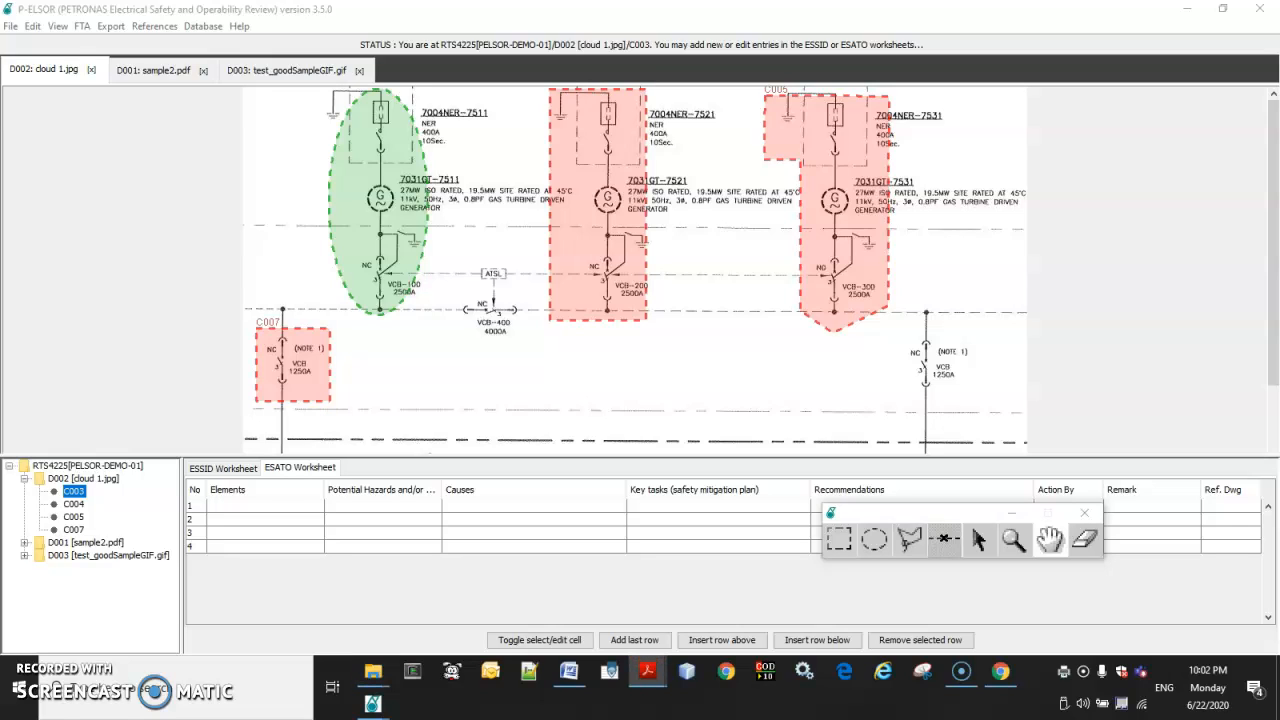
Open Test.pdf from the Desktop in Adobe Acrobat Reader and examine its cover page, diagram page and first ESSID tables
left_click_drag(1279, 134, 513, 43)
double_click(513, 43)
scroll(709, 263, "down", 3)
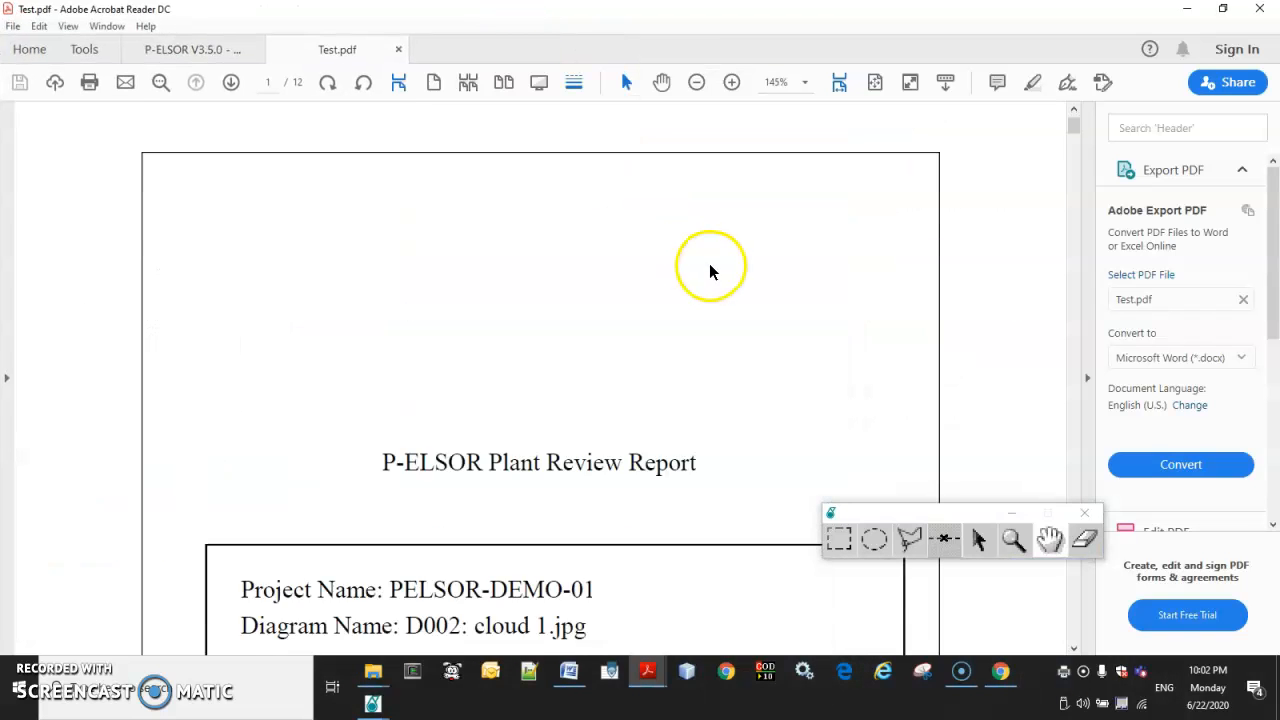
scroll(718, 266, "down", 5)
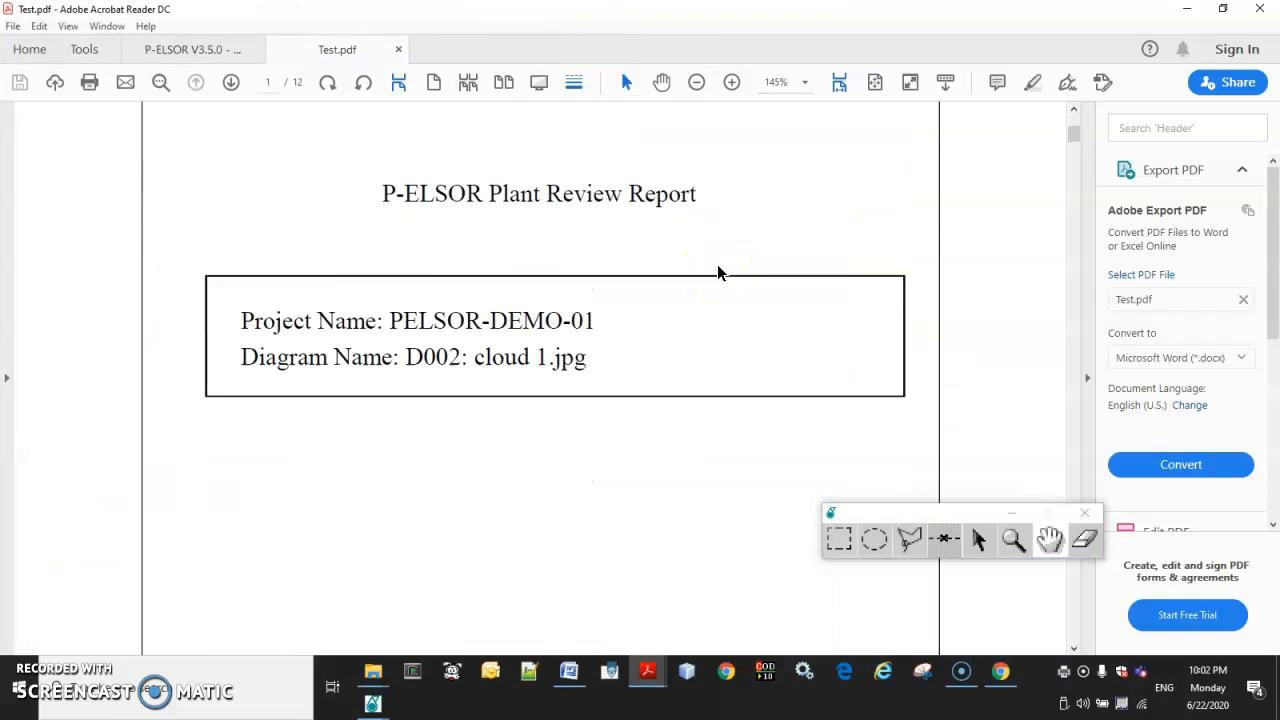
scroll(717, 264, "down", 10)
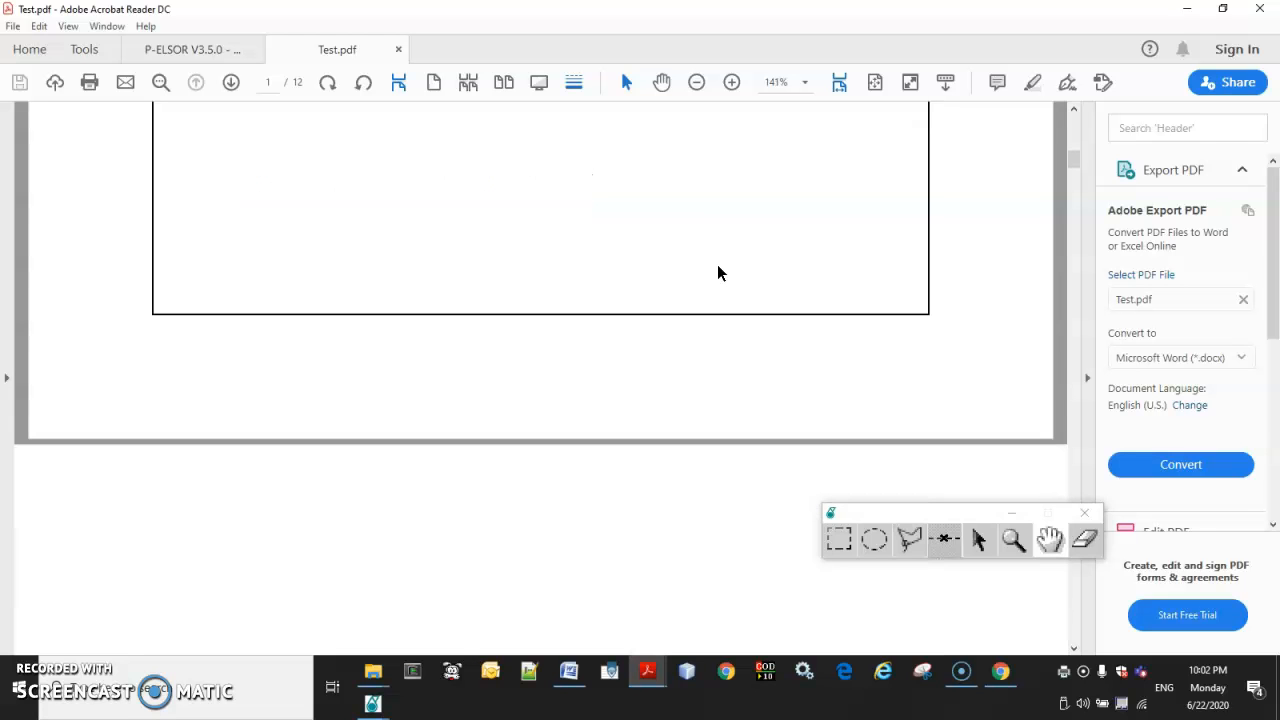
scroll(717, 264, "down", 10)
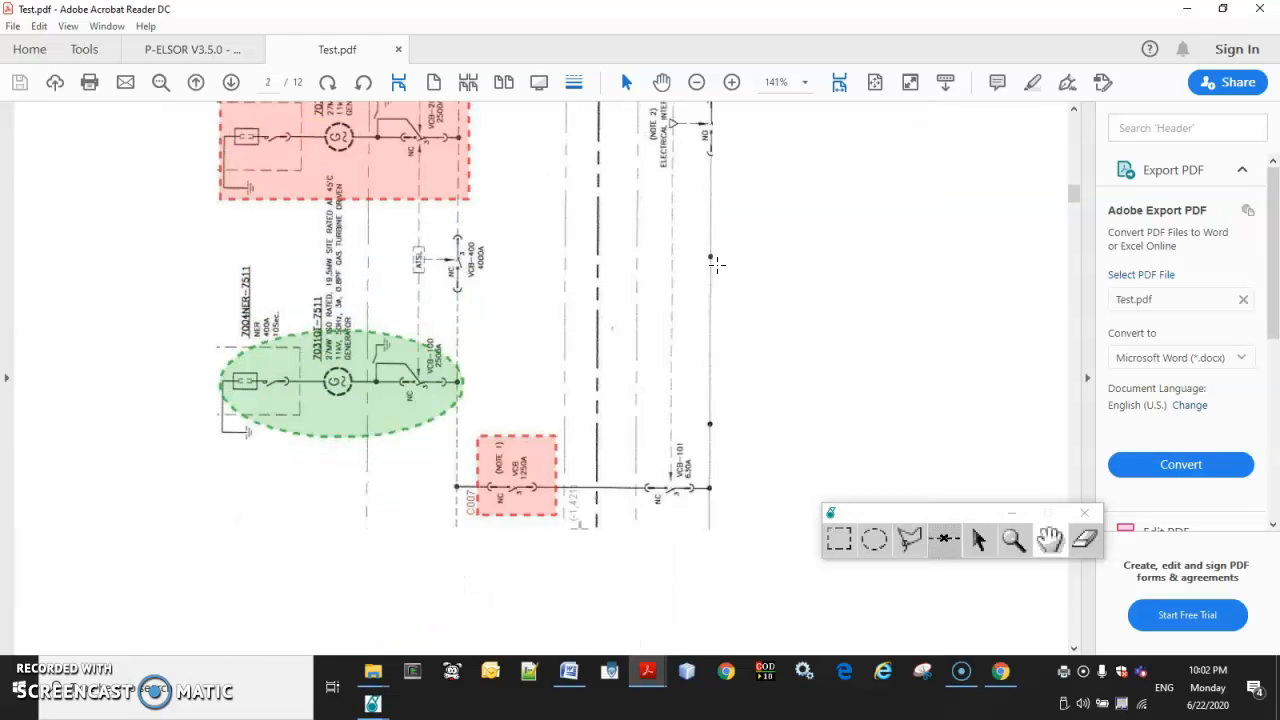
scroll(715, 264, "down", 10)
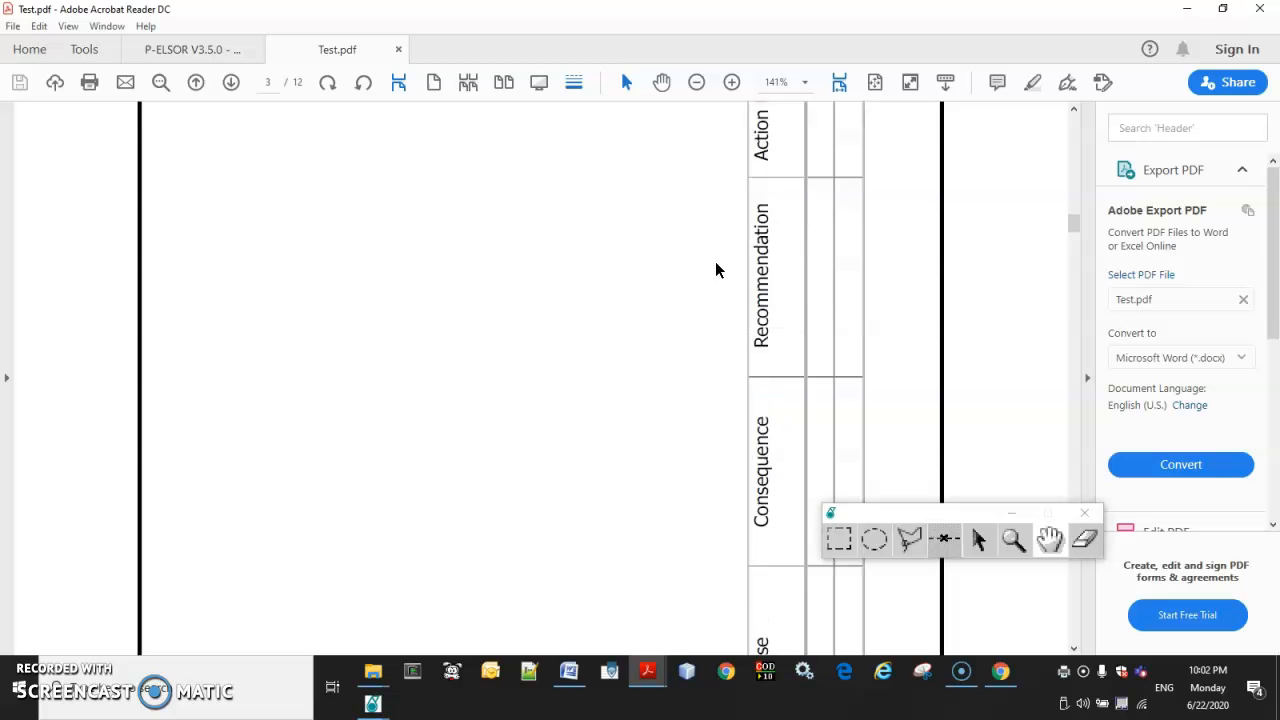
scroll(715, 268, "down", 10)
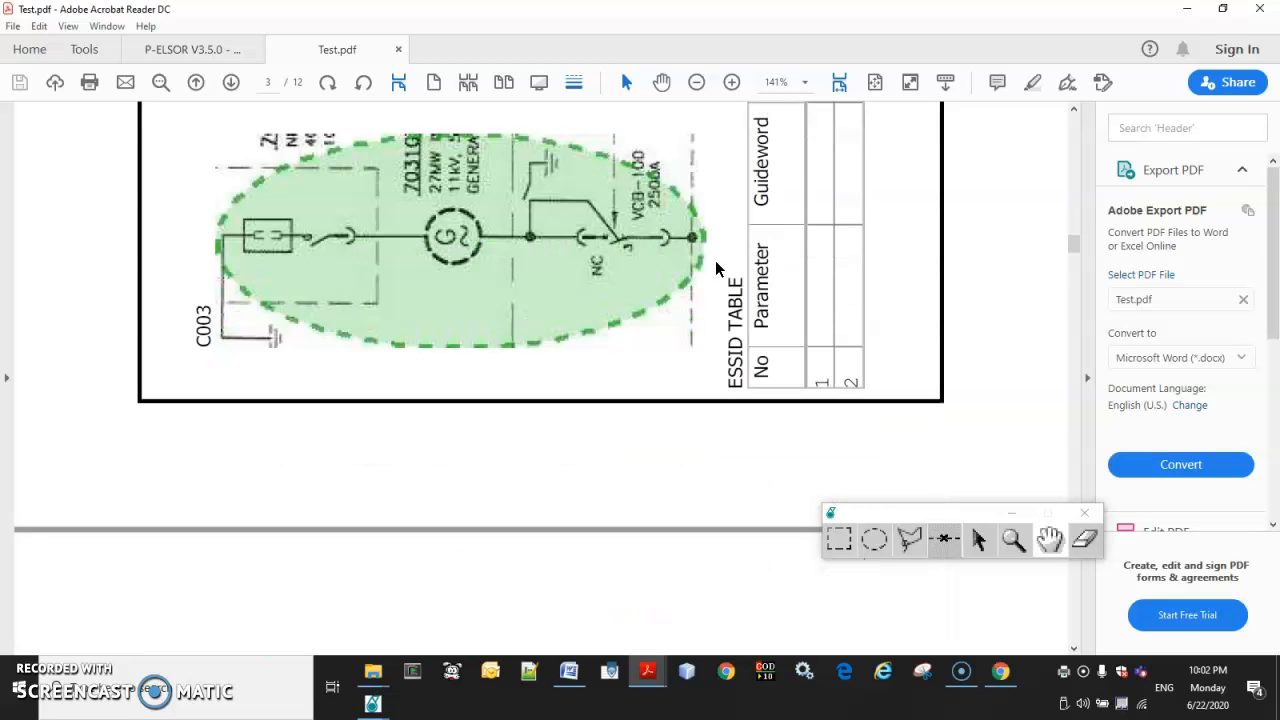
scroll(720, 262, "down", 6)
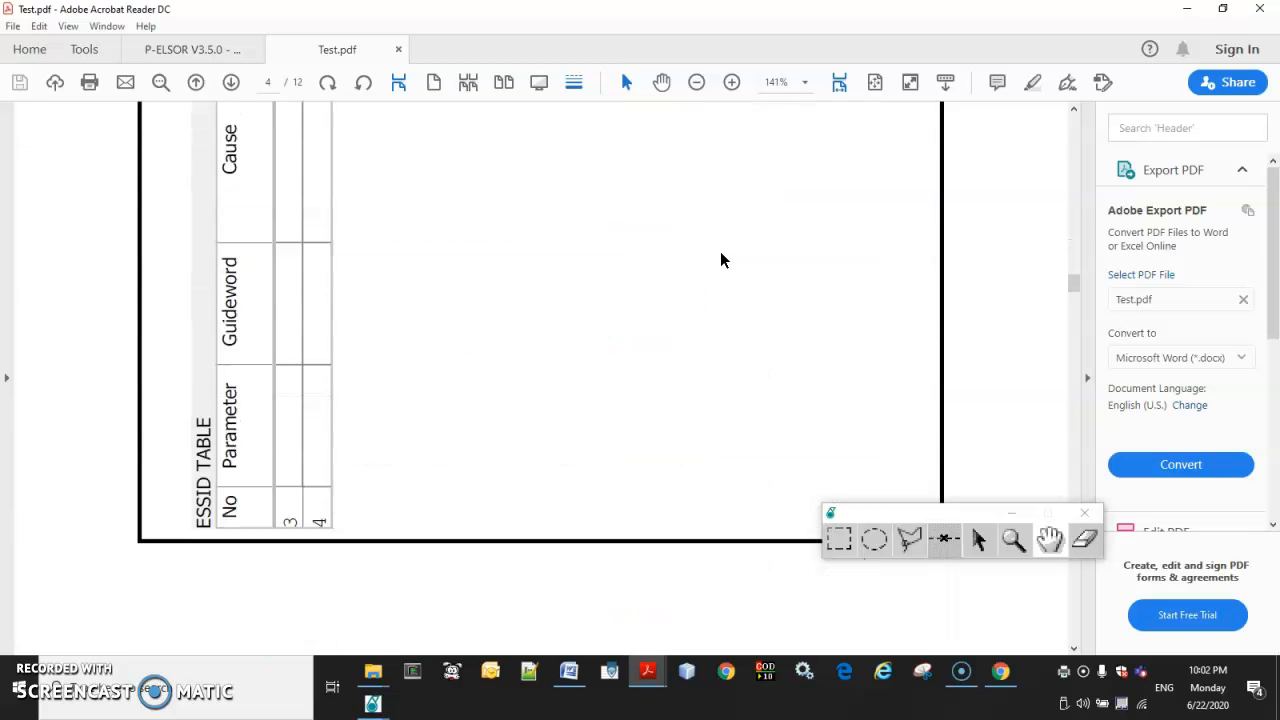
Rotate the report pages clockwise and read the clouds' ESSID and ESATO tables through to the last page
left_click(328, 83)
scroll(516, 220, "down", 6)
scroll(525, 212, "down", 10)
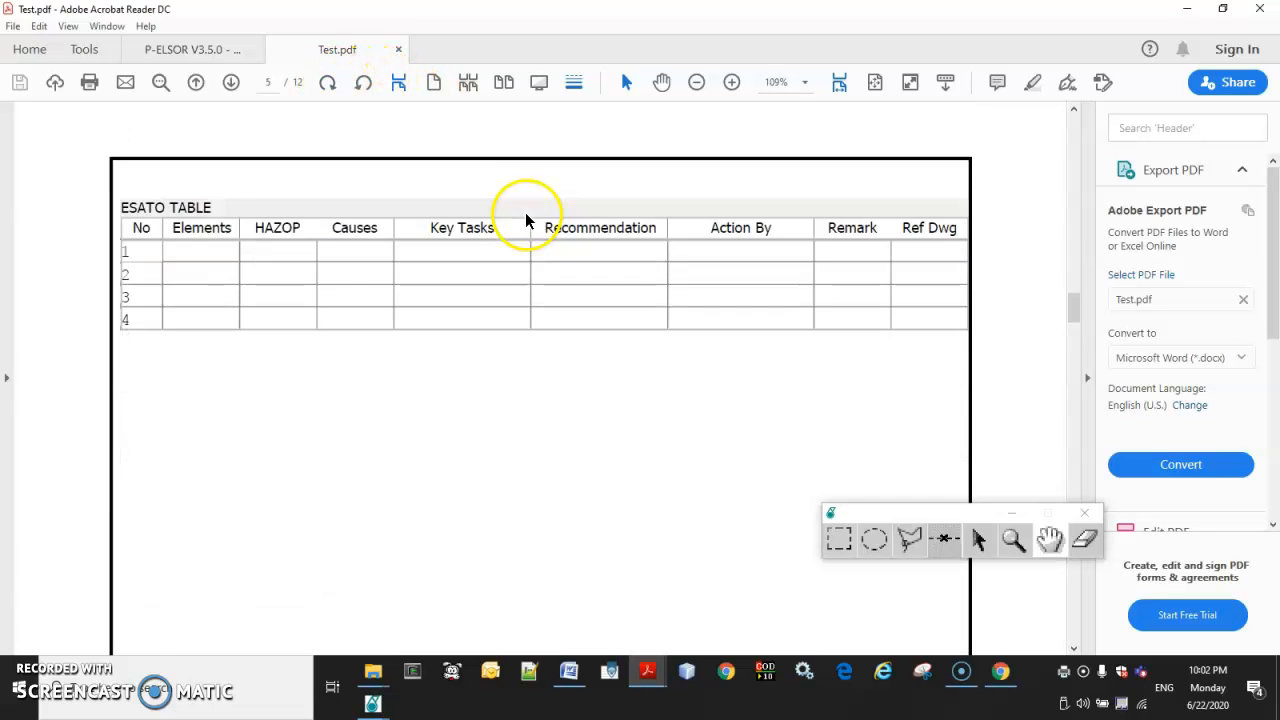
scroll(525, 214, "down", 10)
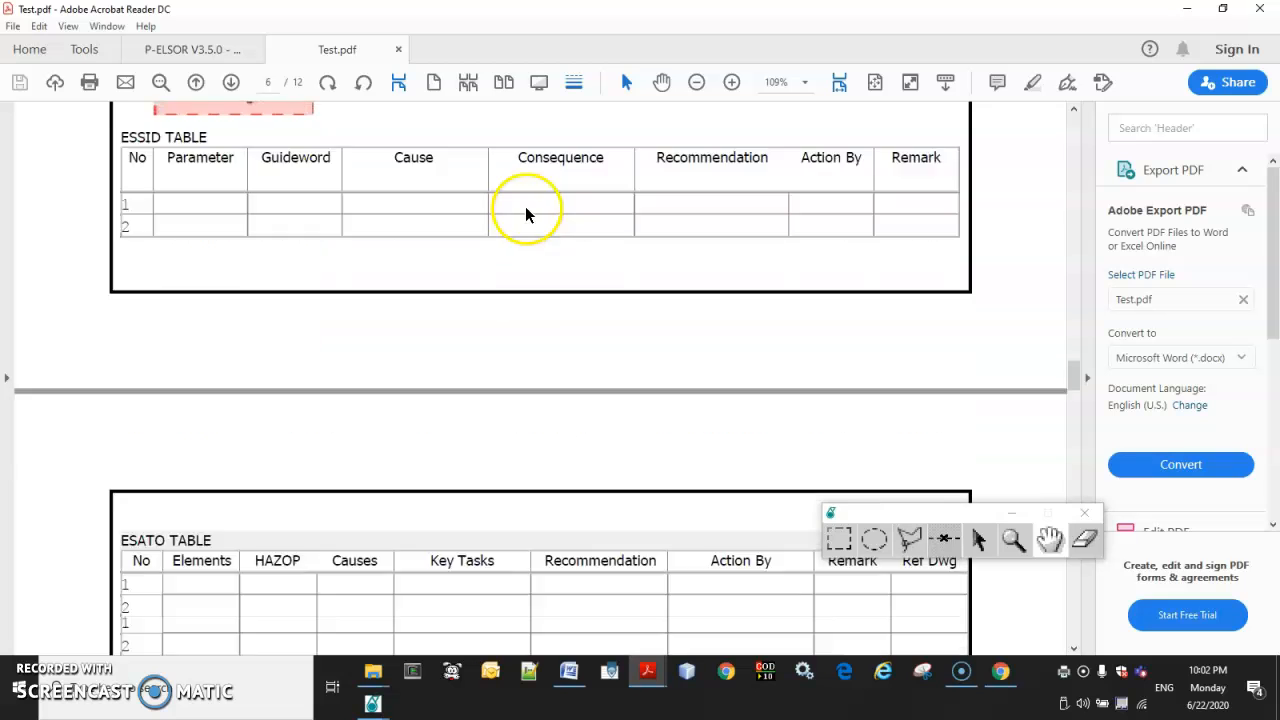
scroll(530, 212, "down", 10)
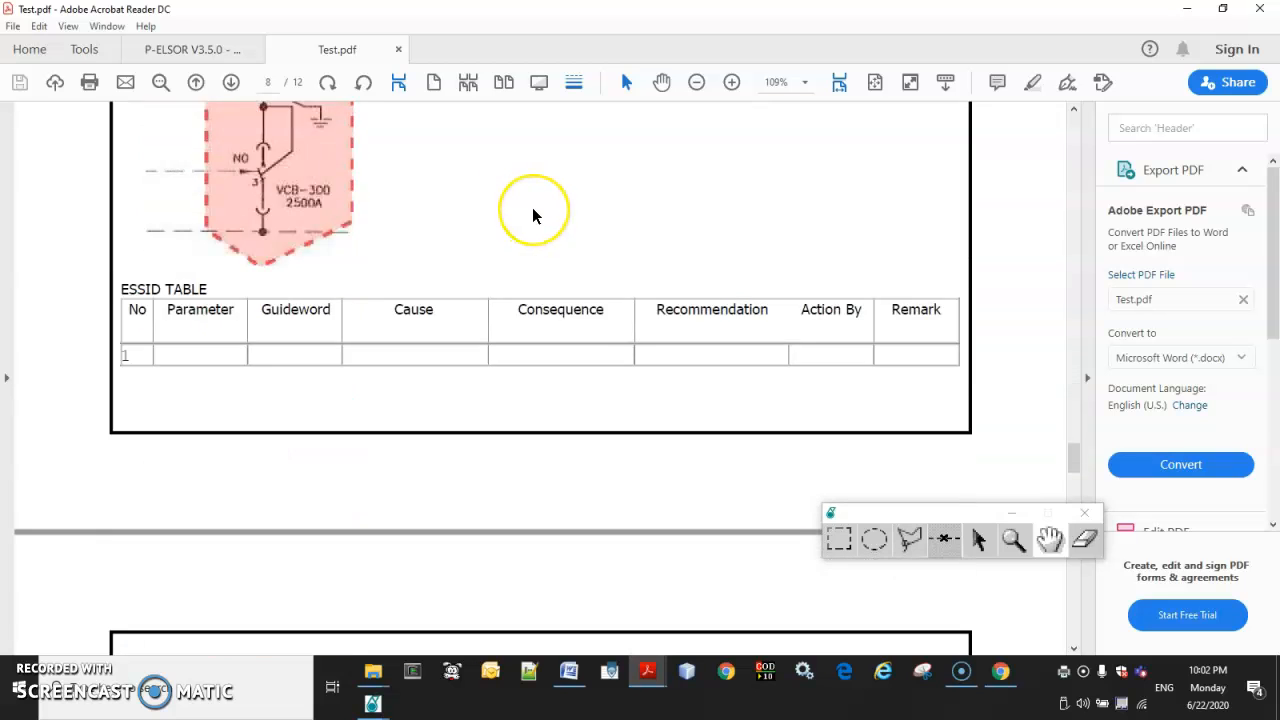
scroll(533, 212, "down", 8)
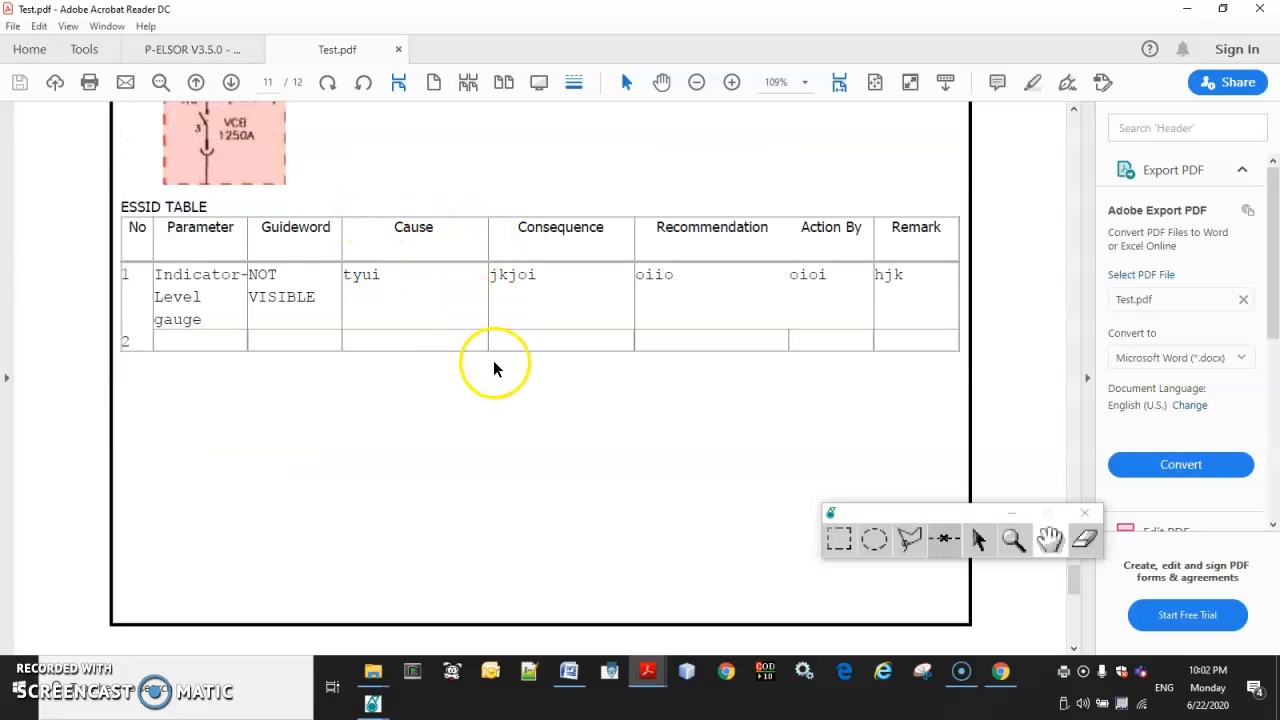
scroll(533, 453, "up", 2)
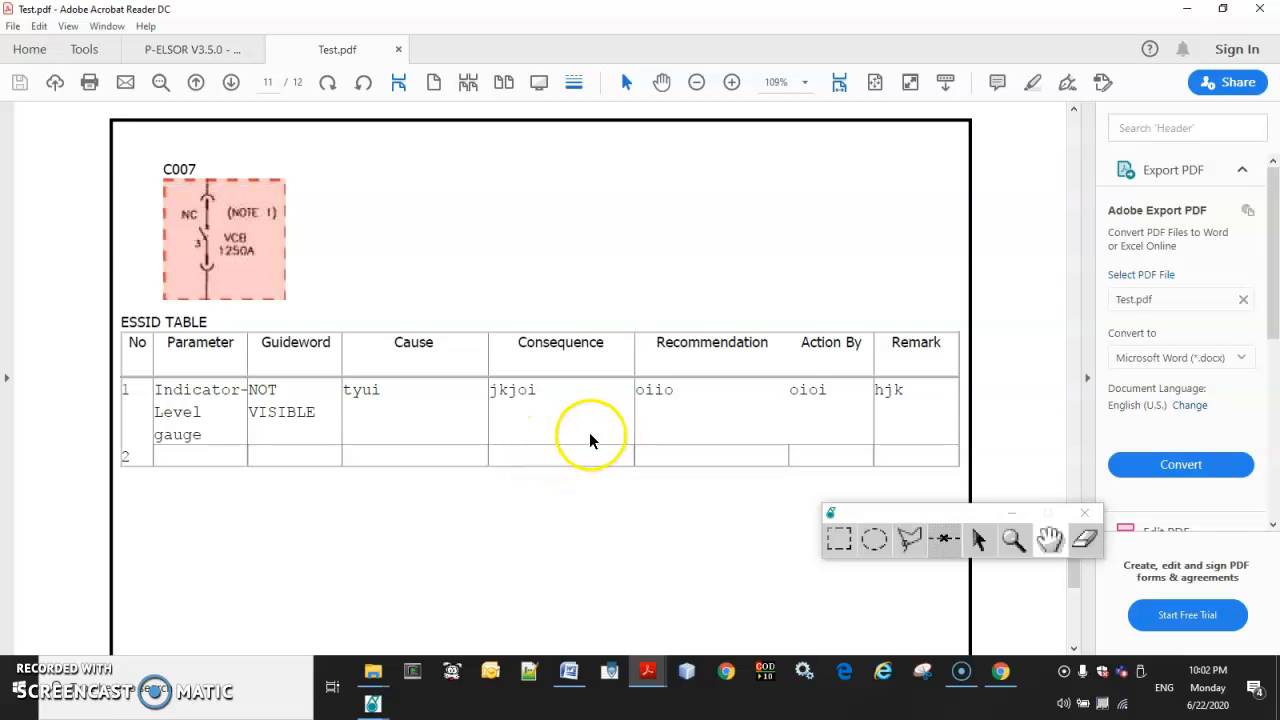
scroll(589, 436, "down", 10)
scroll(616, 432, "down", 4)
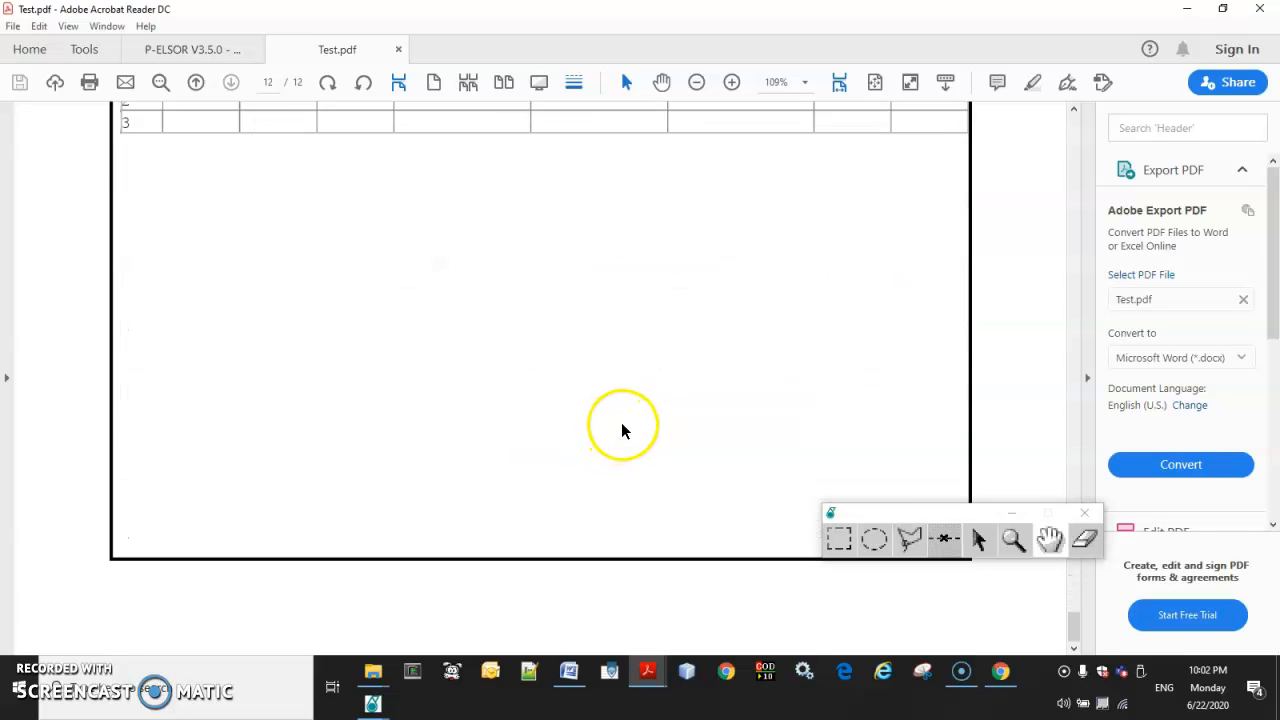
Close the Test.pdf report and switch back to P-ELSOR to view diagrams D001 and D003
left_click(398, 49)
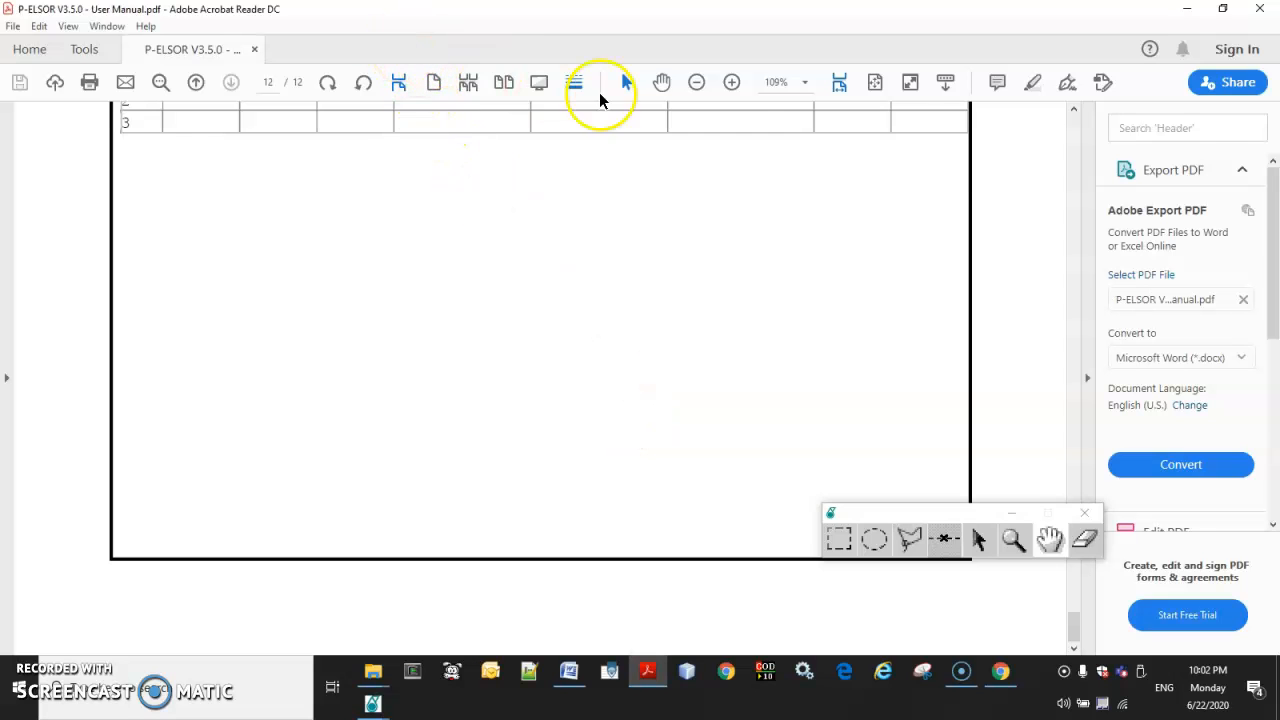
left_click(1183, 15)
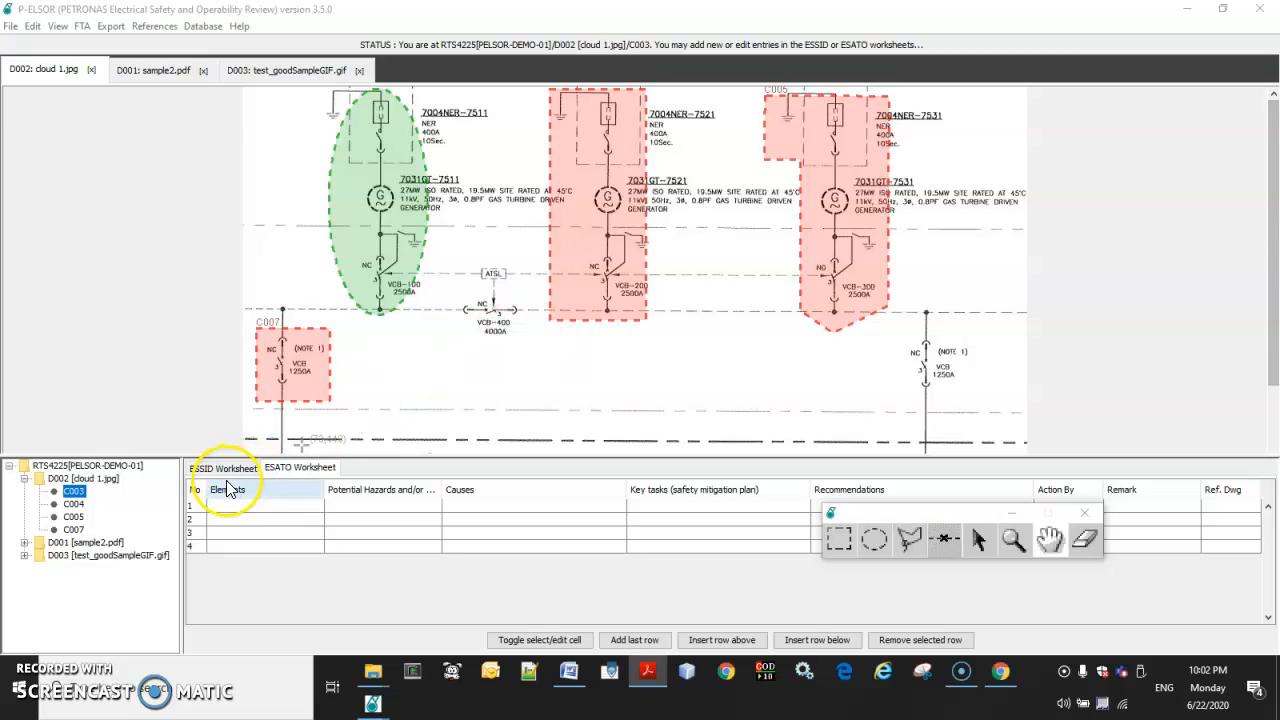
left_click(155, 69)
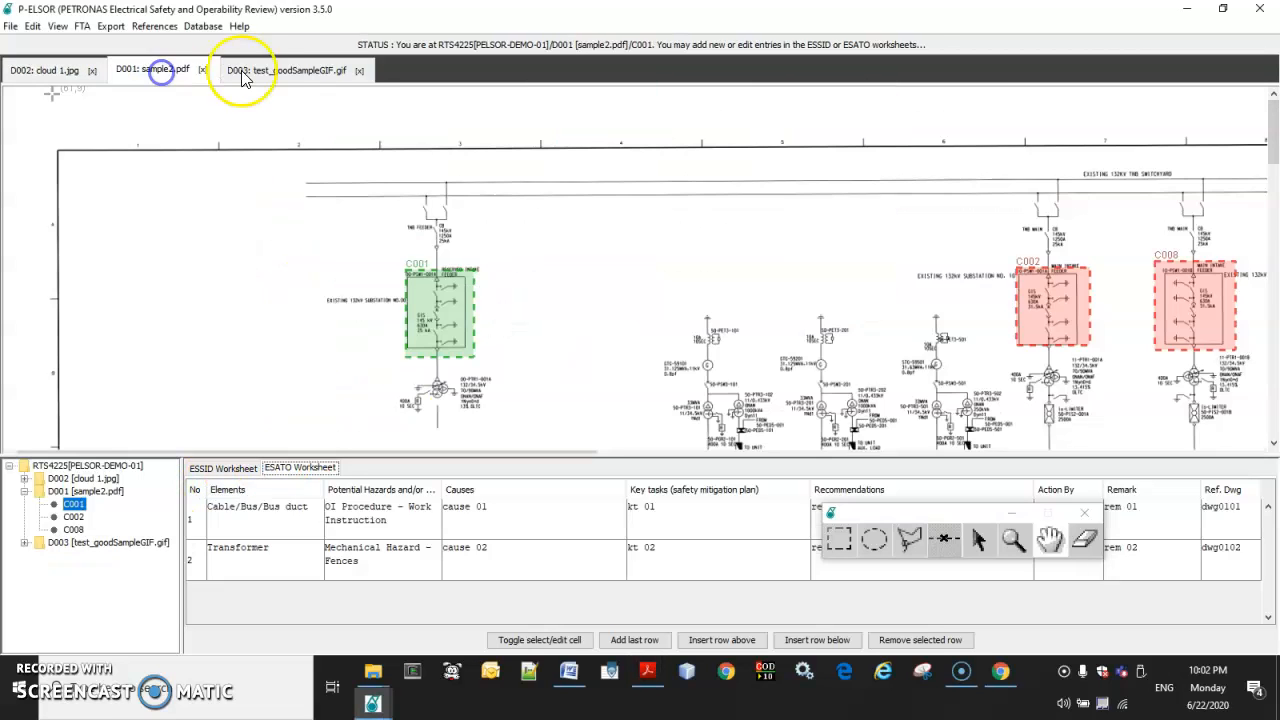
left_click(248, 69)
left_click(197, 27)
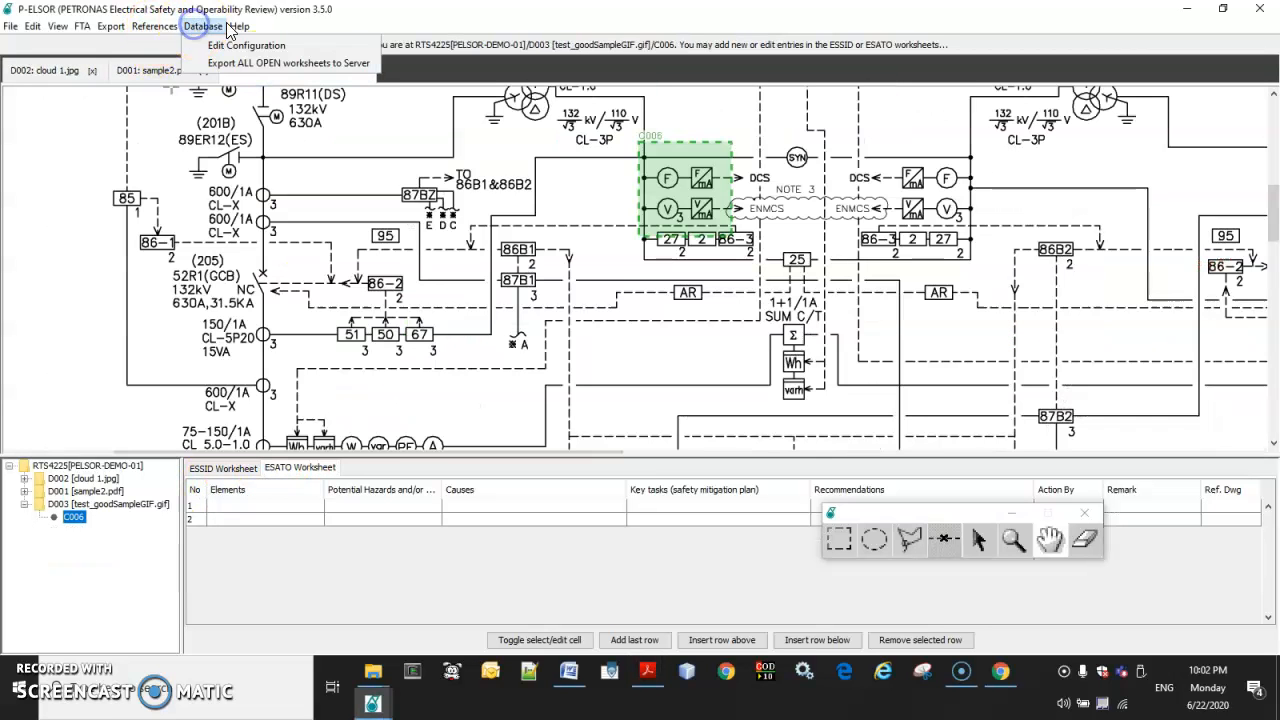
Exit the P-ELSOR application, saving the project on the way out
left_click(12, 30)
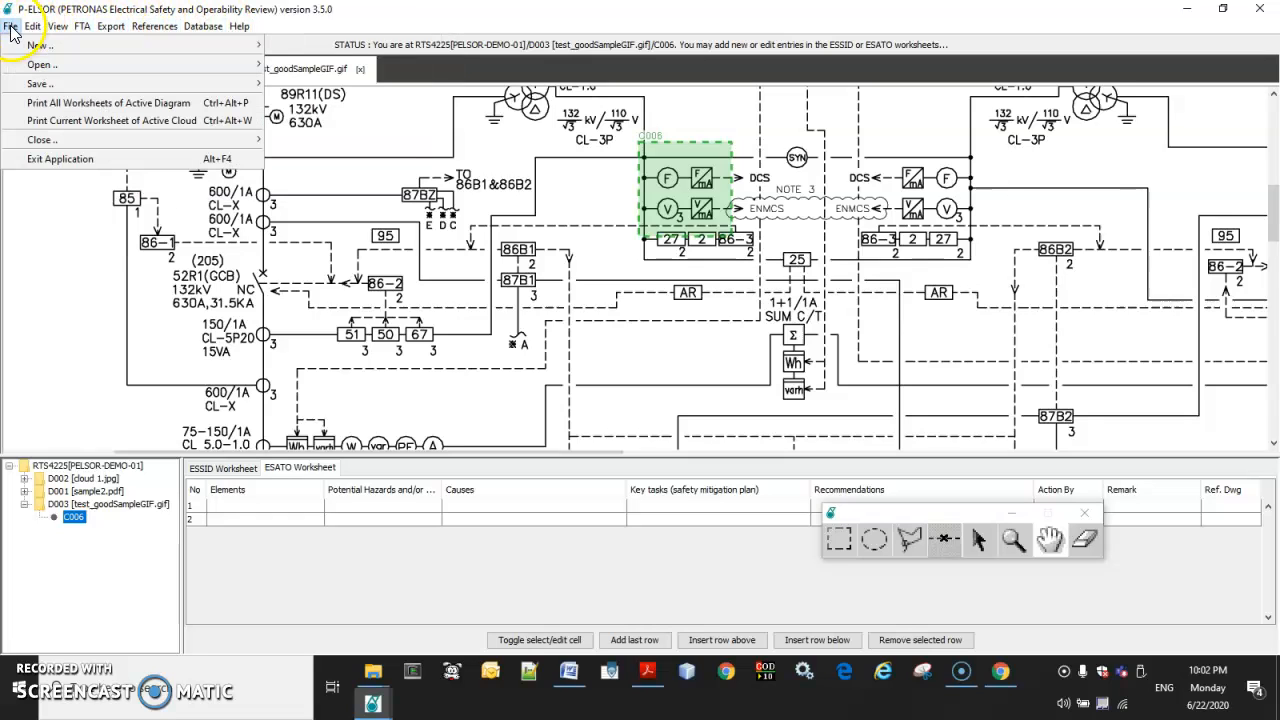
left_click(40, 160)
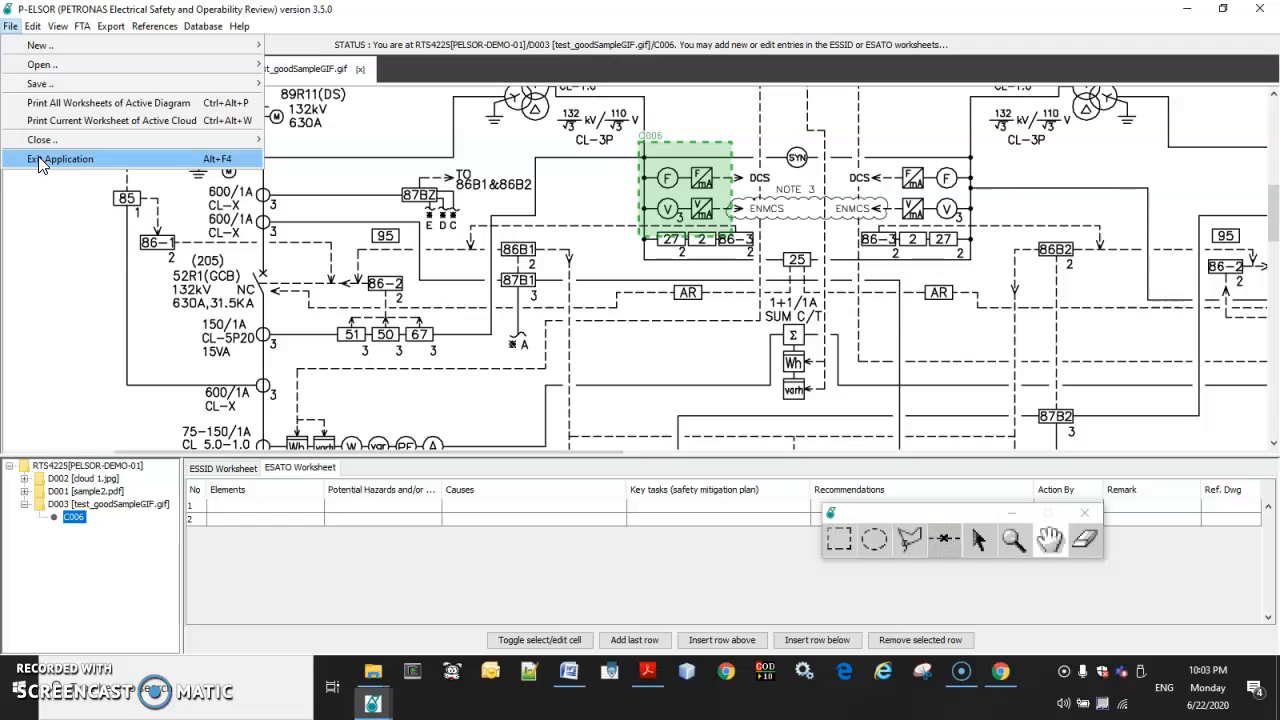
left_click(40, 160)
left_click(600, 360)
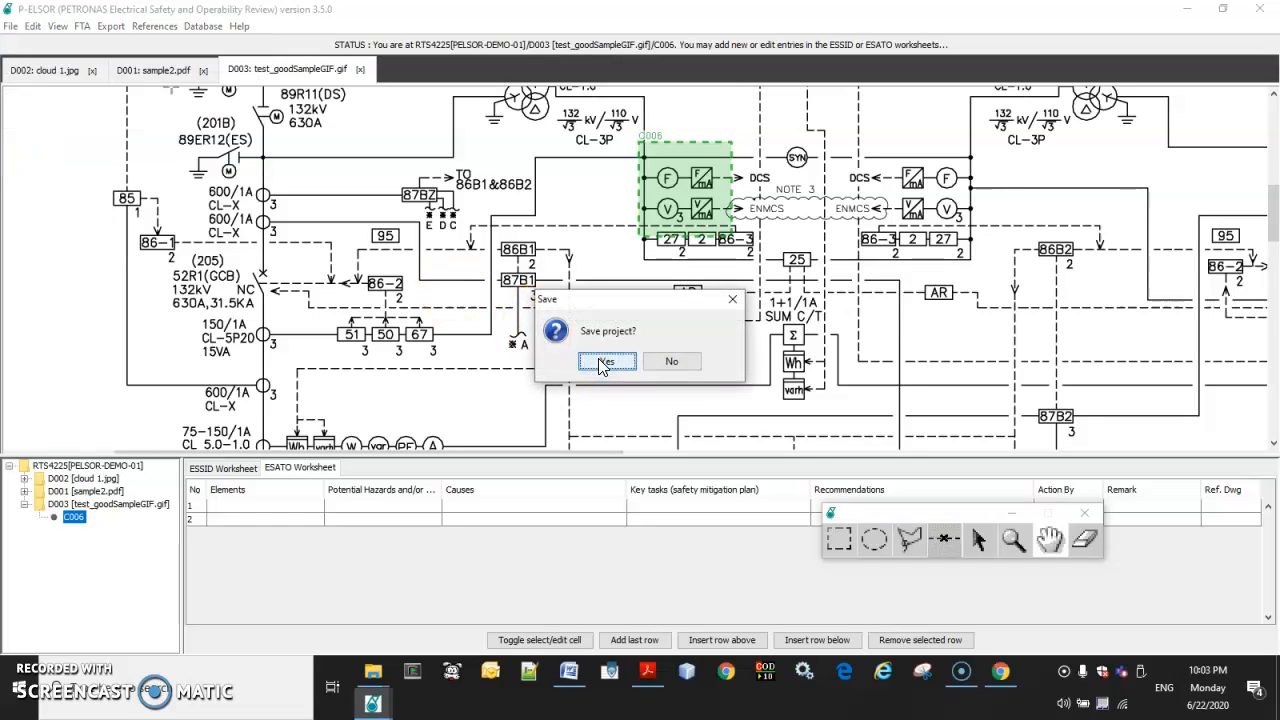
left_click(603, 364)
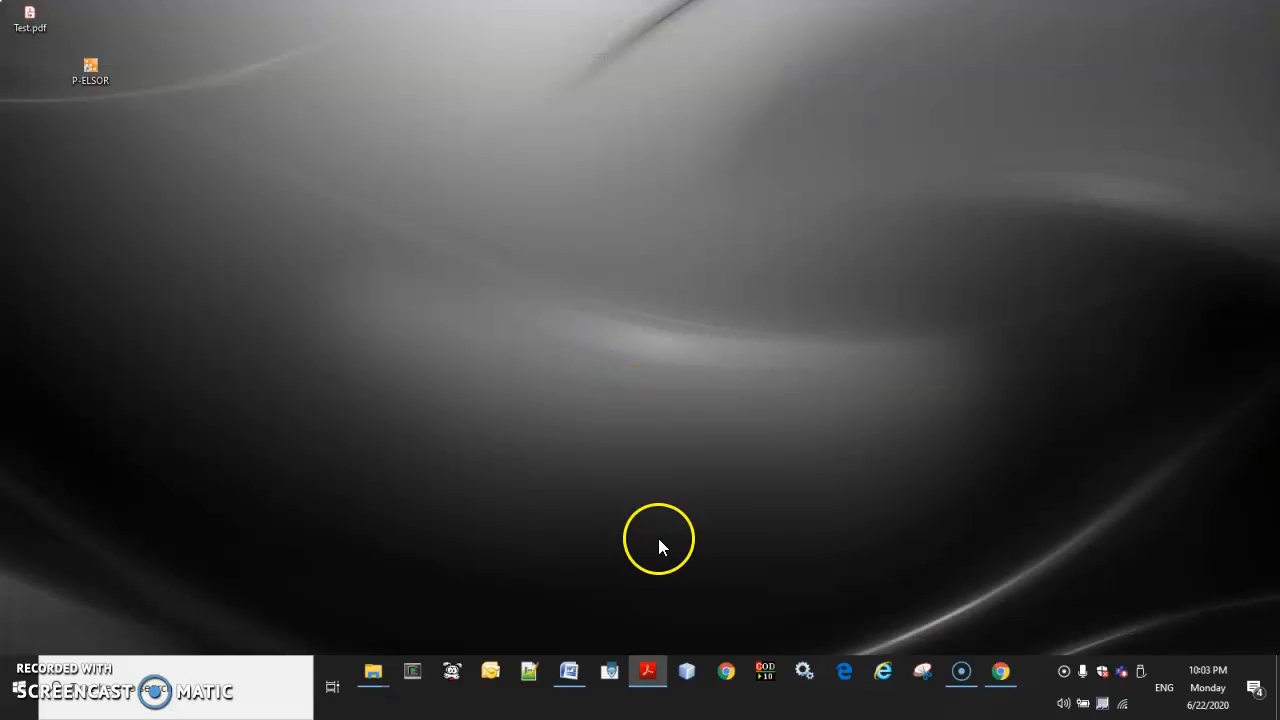